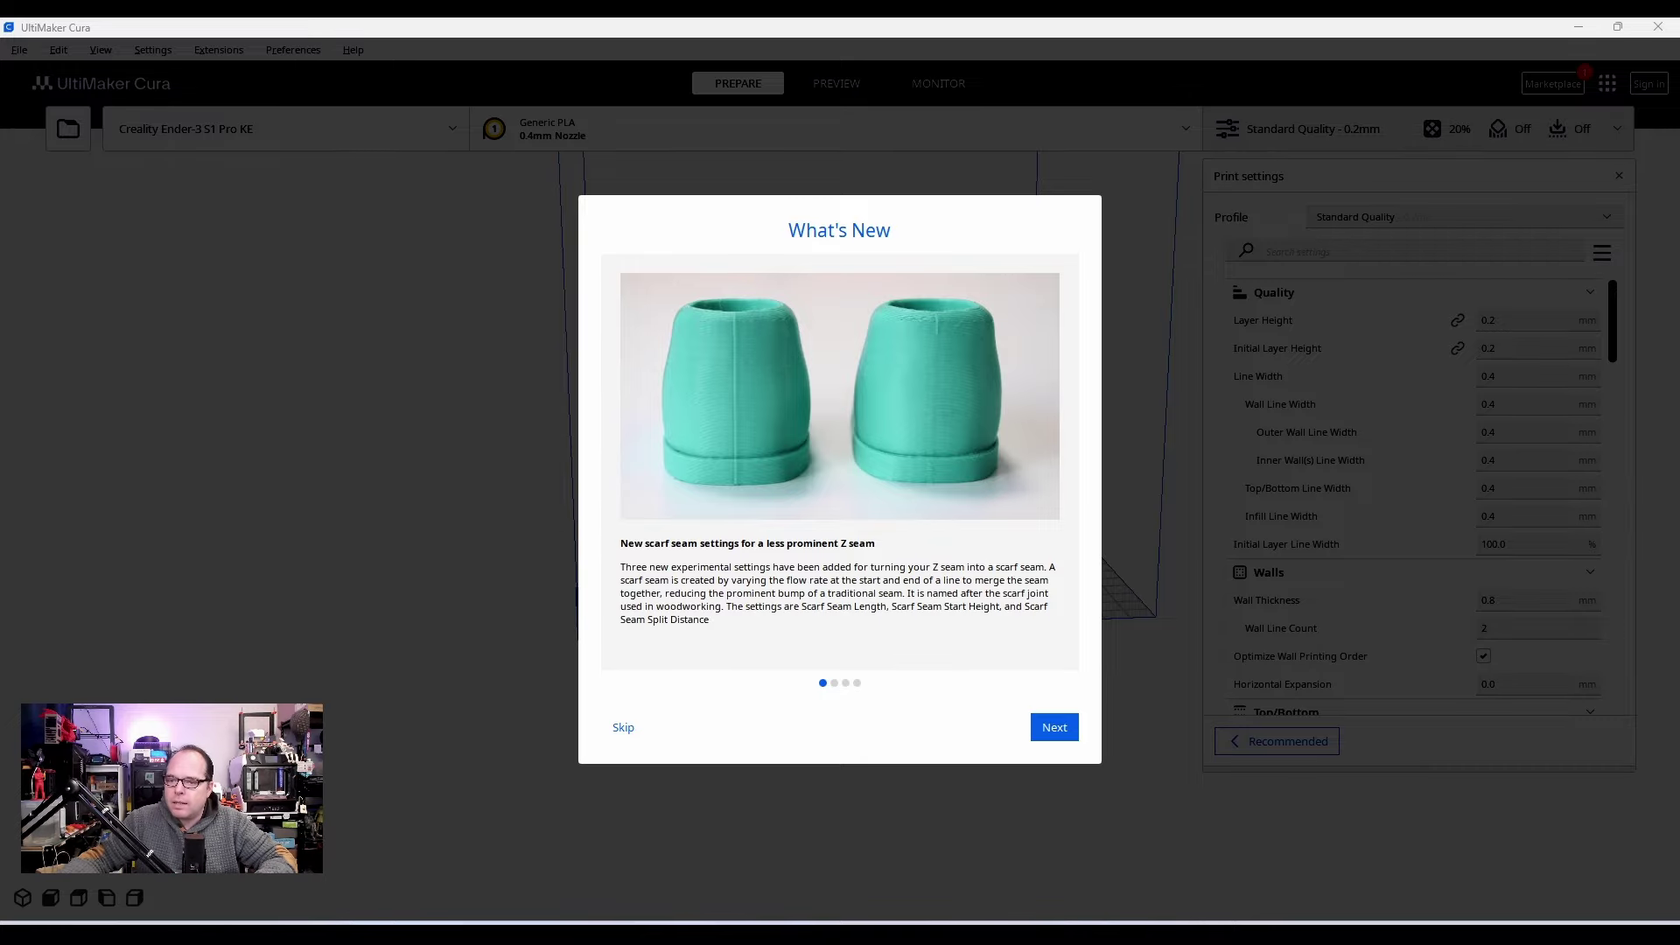
Find the win64 .msi installer in the Cura release assets, then minimise the browser
{"action": "left_click", "coordinate": [506, 870]}
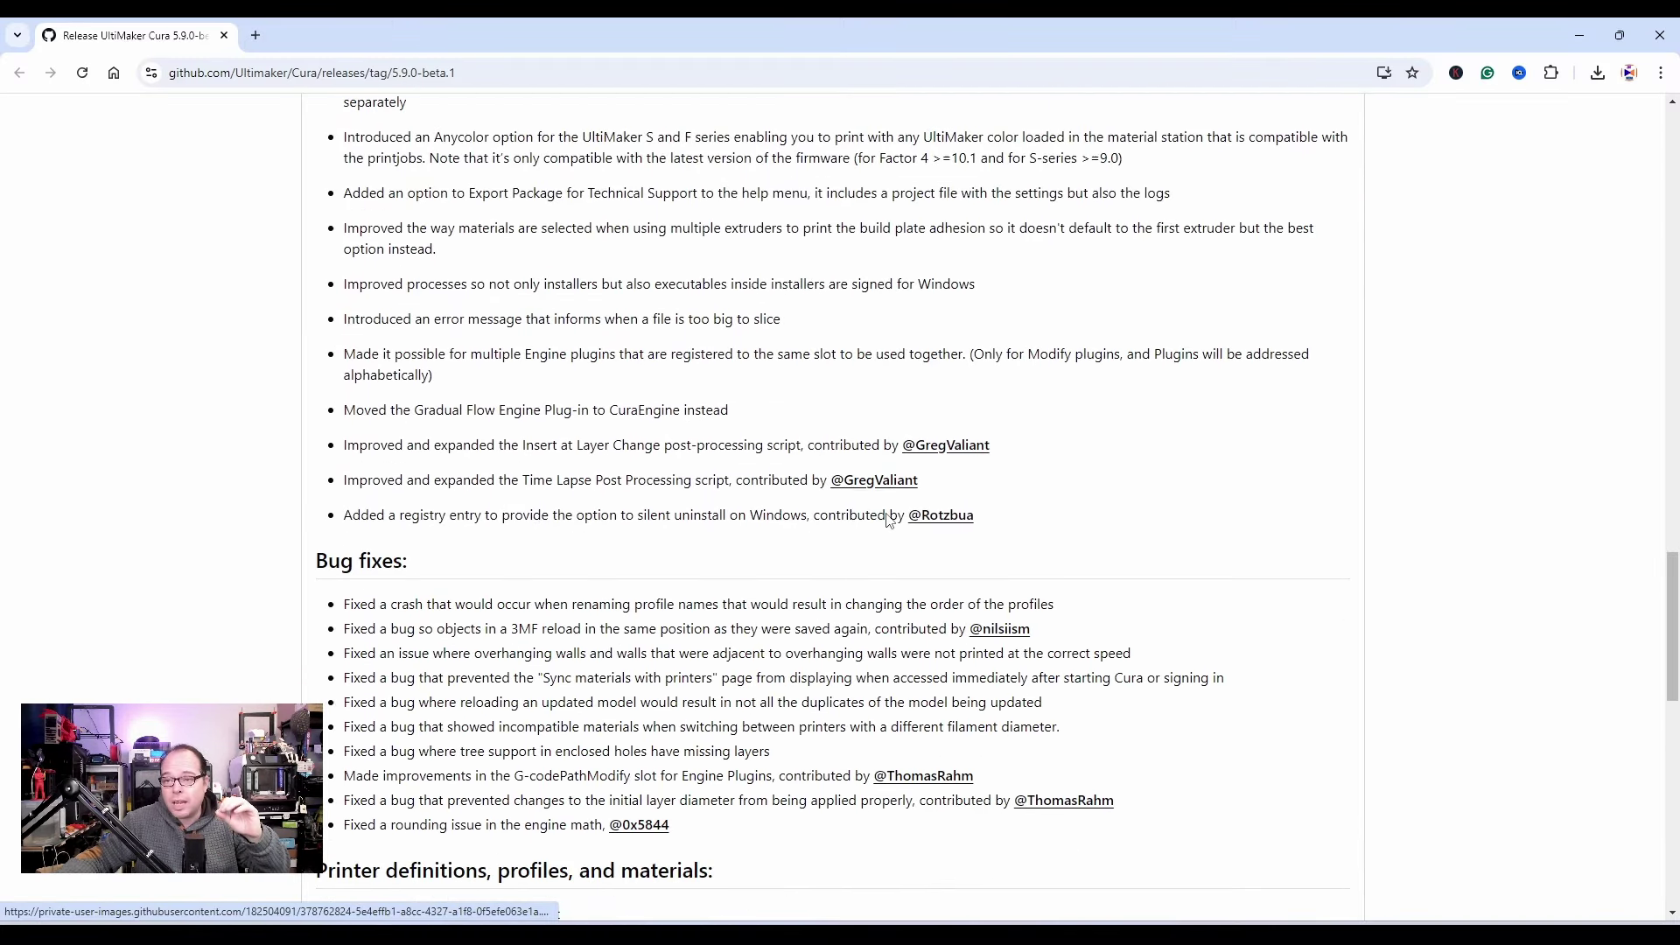
{"action": "scroll", "coordinate": [886, 507], "scroll_direction": "down", "scroll_amount": 10}
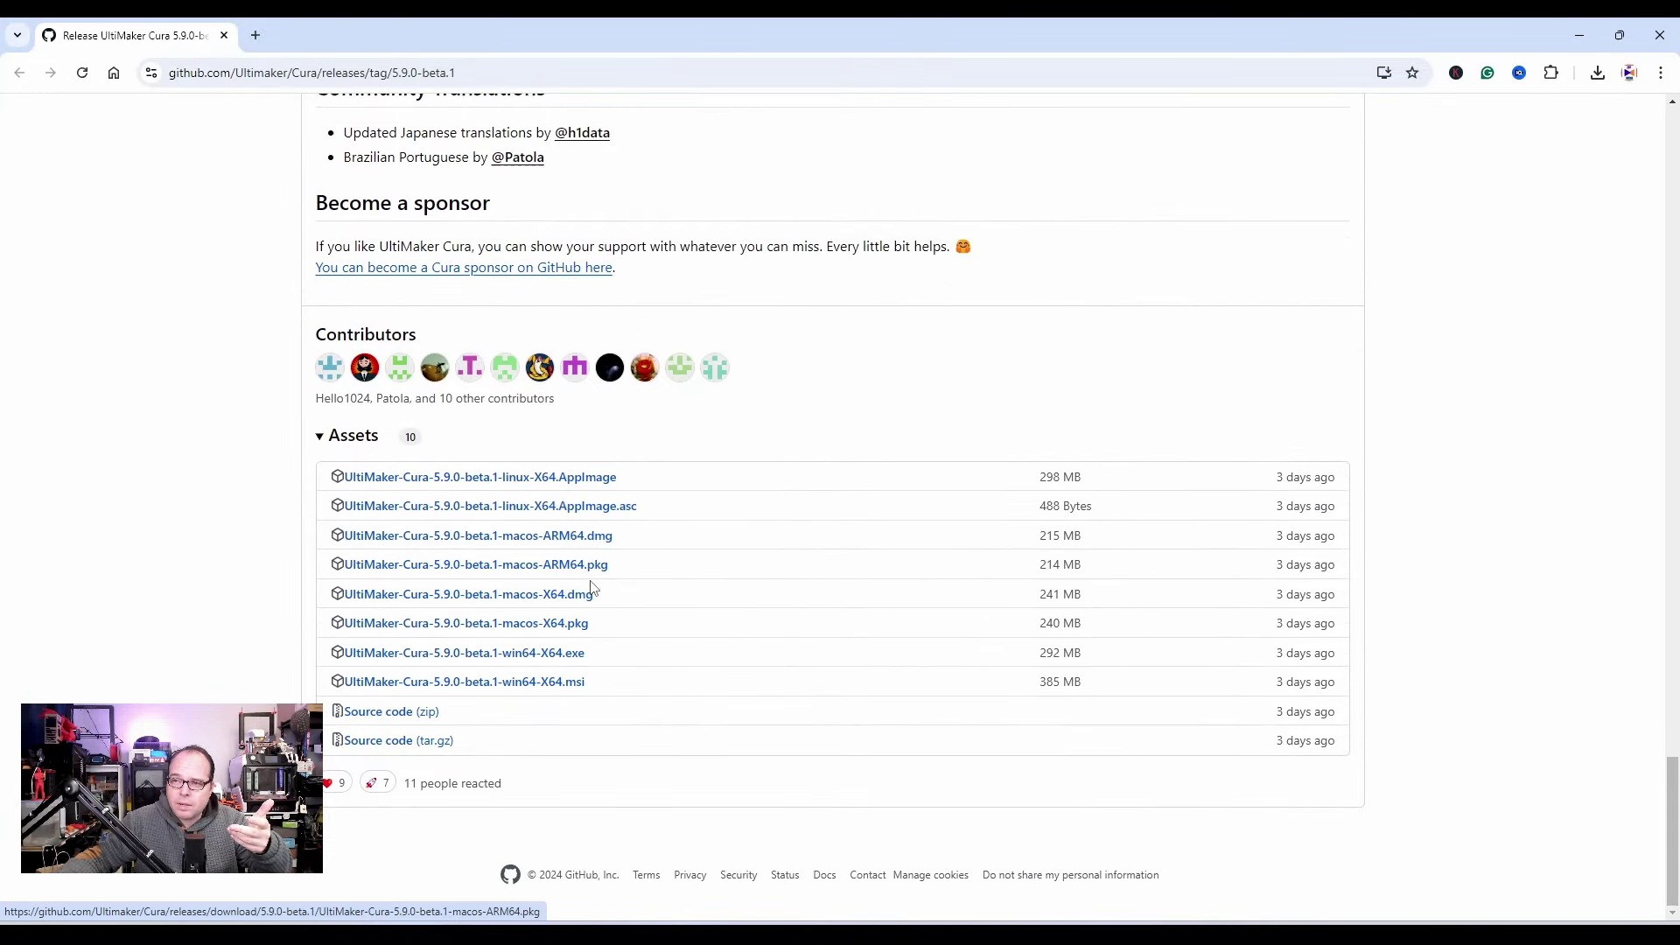
{"action": "left_click", "coordinate": [536, 681]}
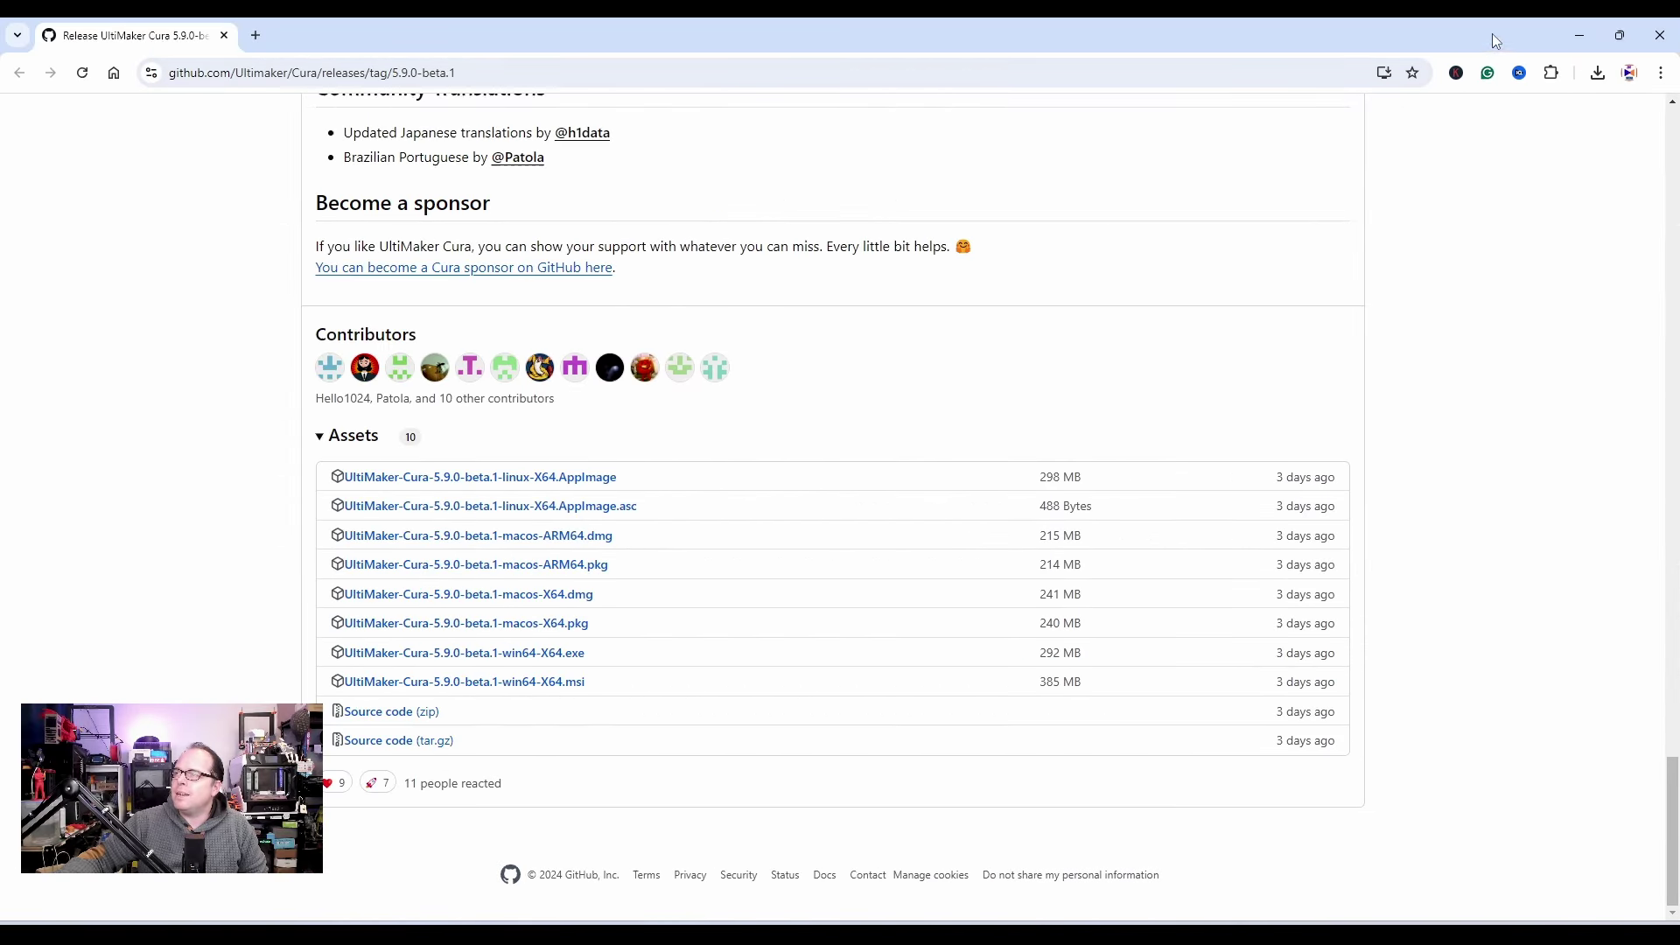
{"action": "left_click", "coordinate": [1580, 38]}
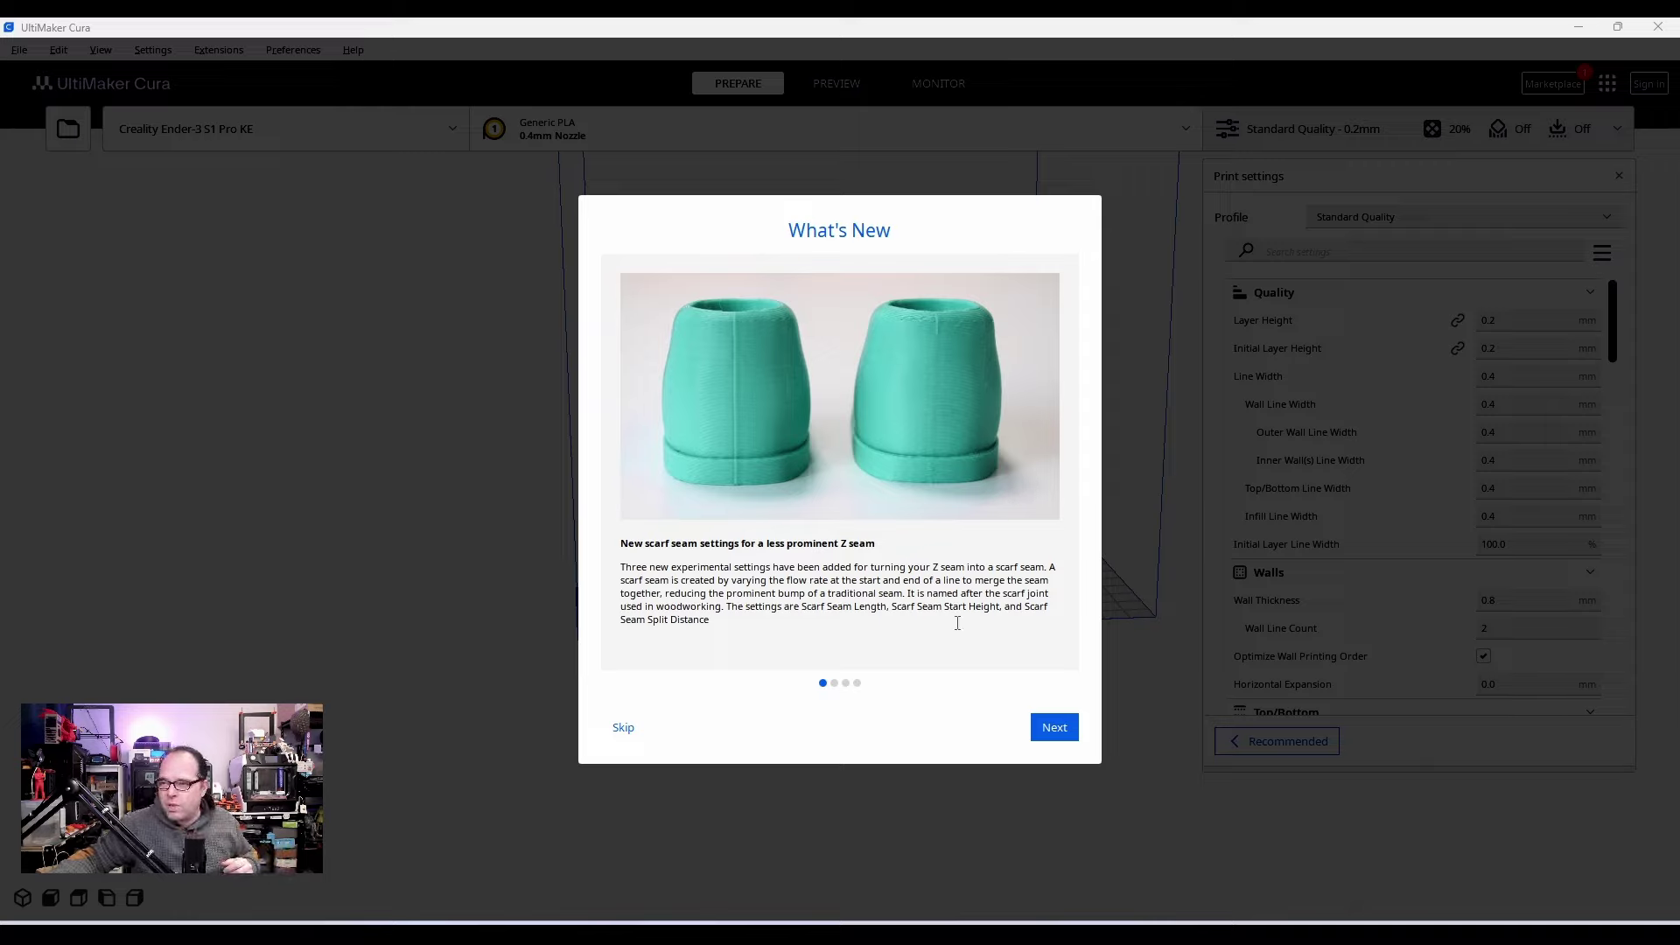
Page through the What's New tour (conditional G-code, sparse infill) and skim the 5.9.0 release notes
{"action": "left_click", "coordinate": [834, 684]}
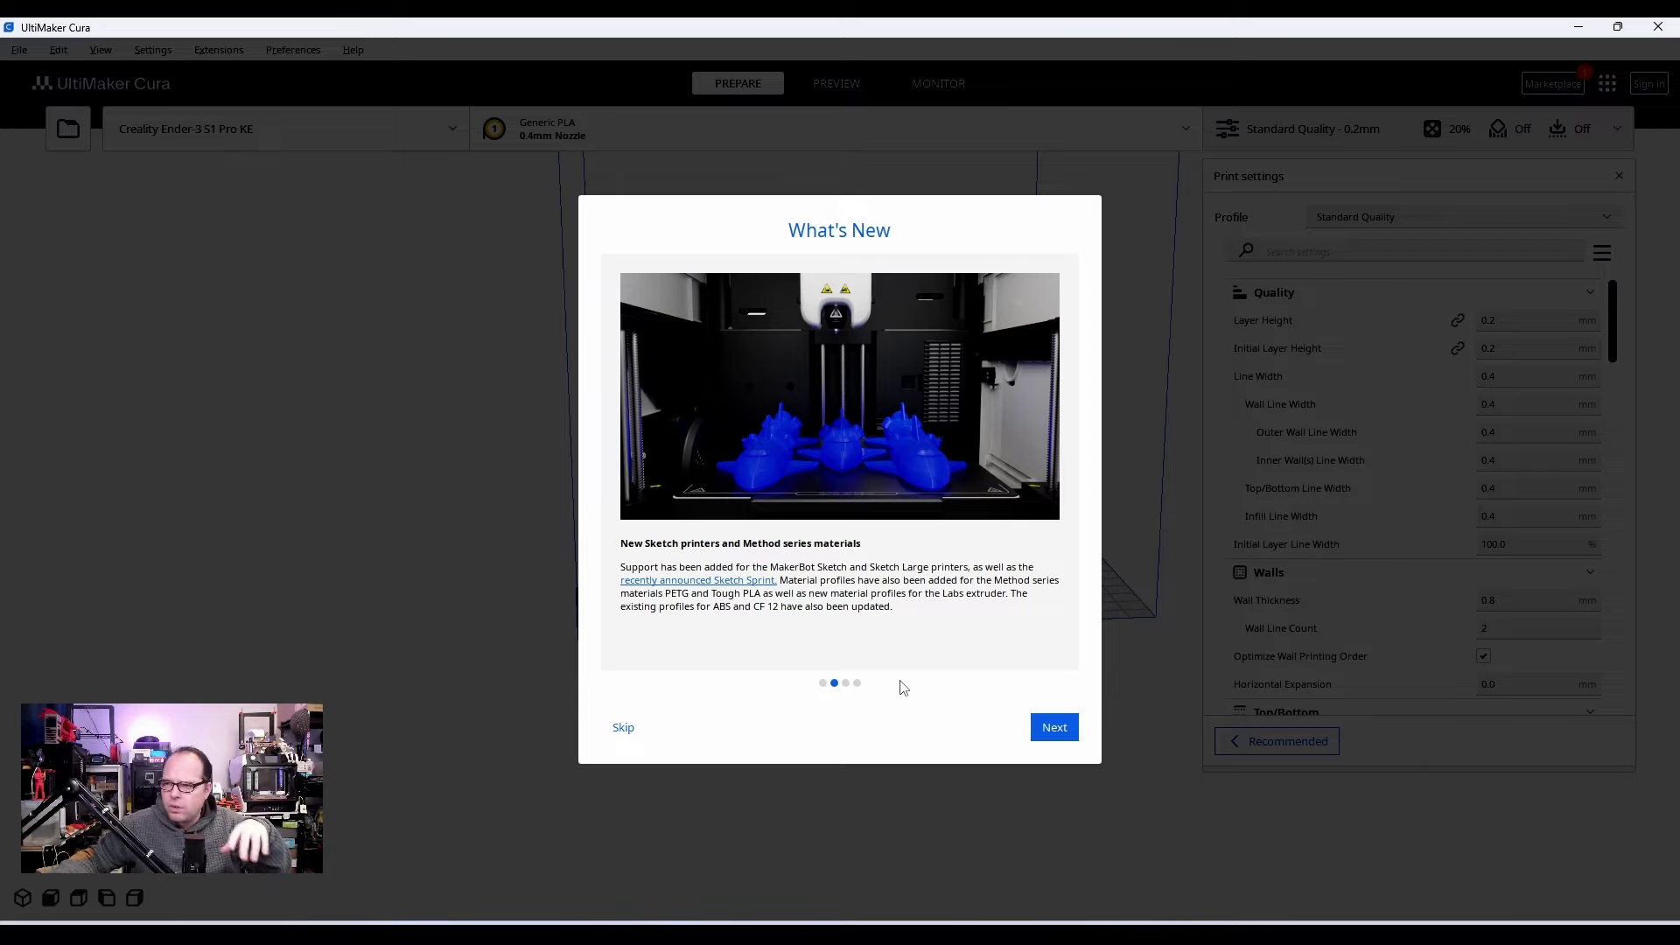
{"action": "left_click", "coordinate": [845, 683]}
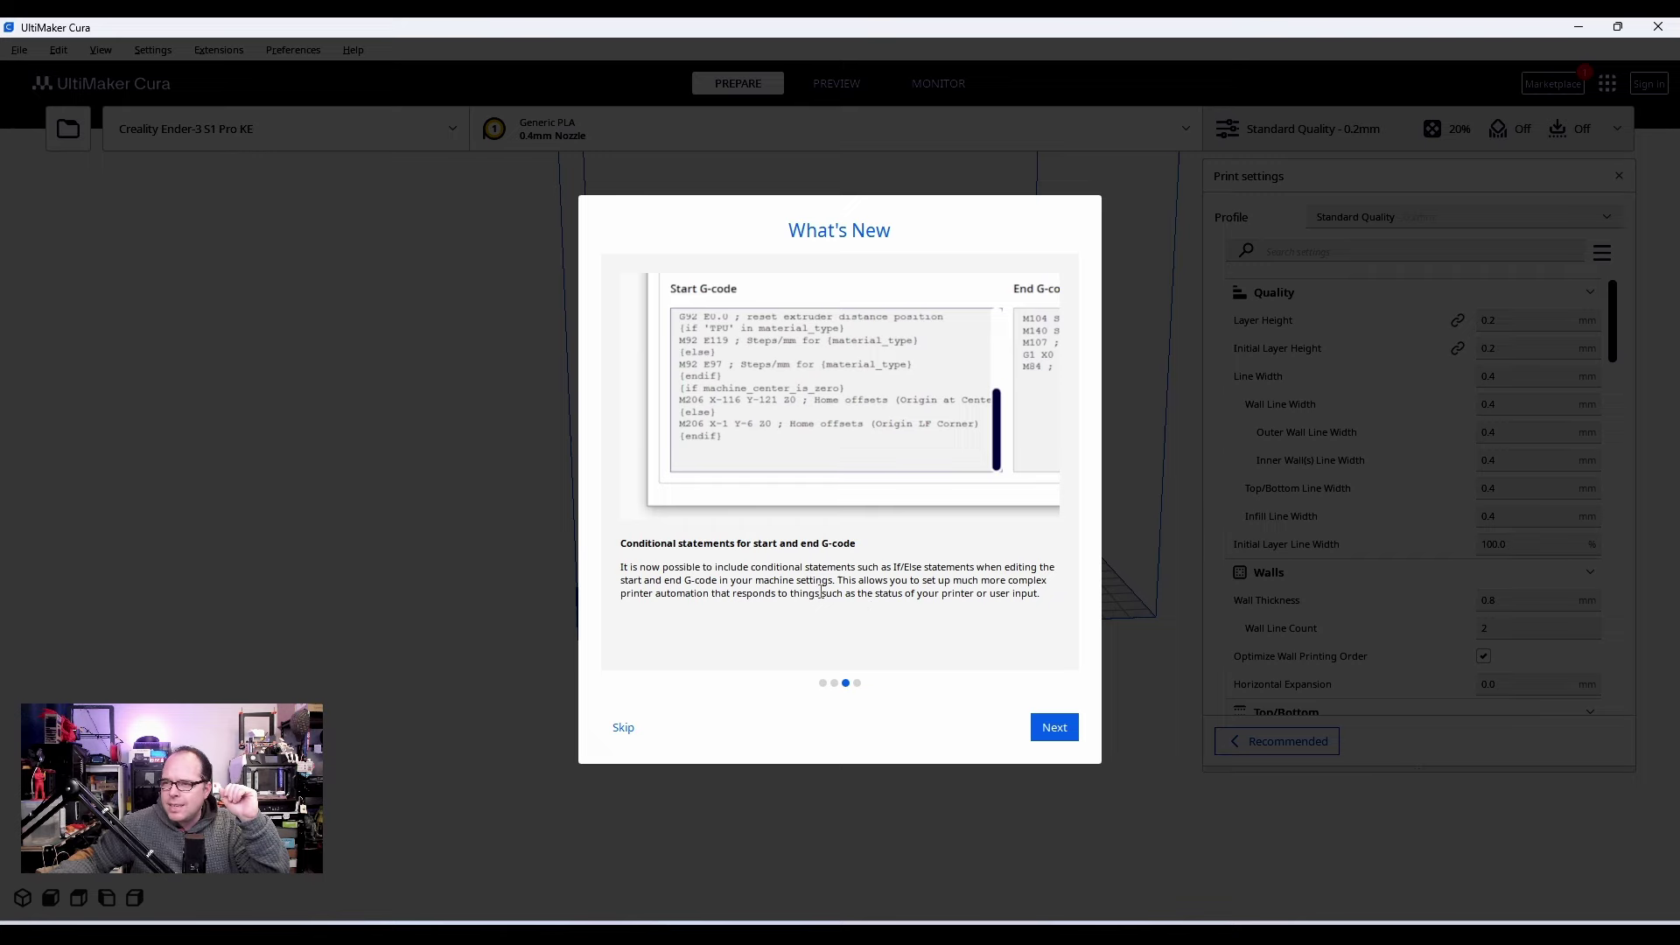
{"action": "left_click", "coordinate": [857, 682]}
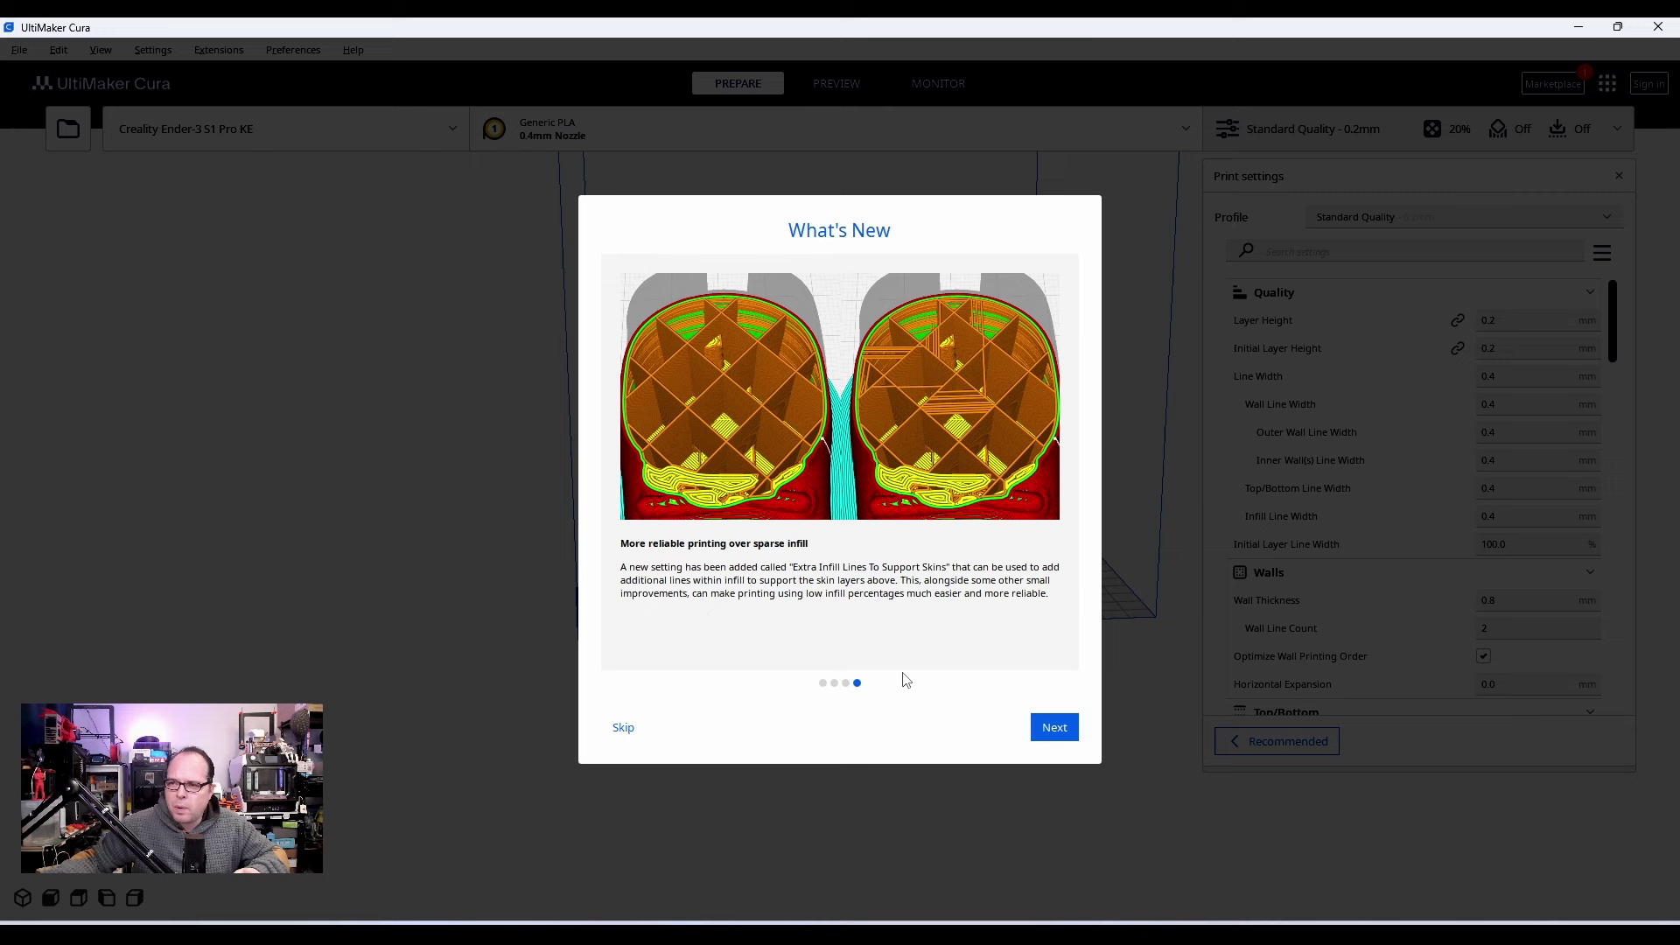
{"action": "left_click", "coordinate": [1055, 727]}
{"action": "scroll", "coordinate": [782, 443], "scroll_direction": "down", "scroll_amount": 3}
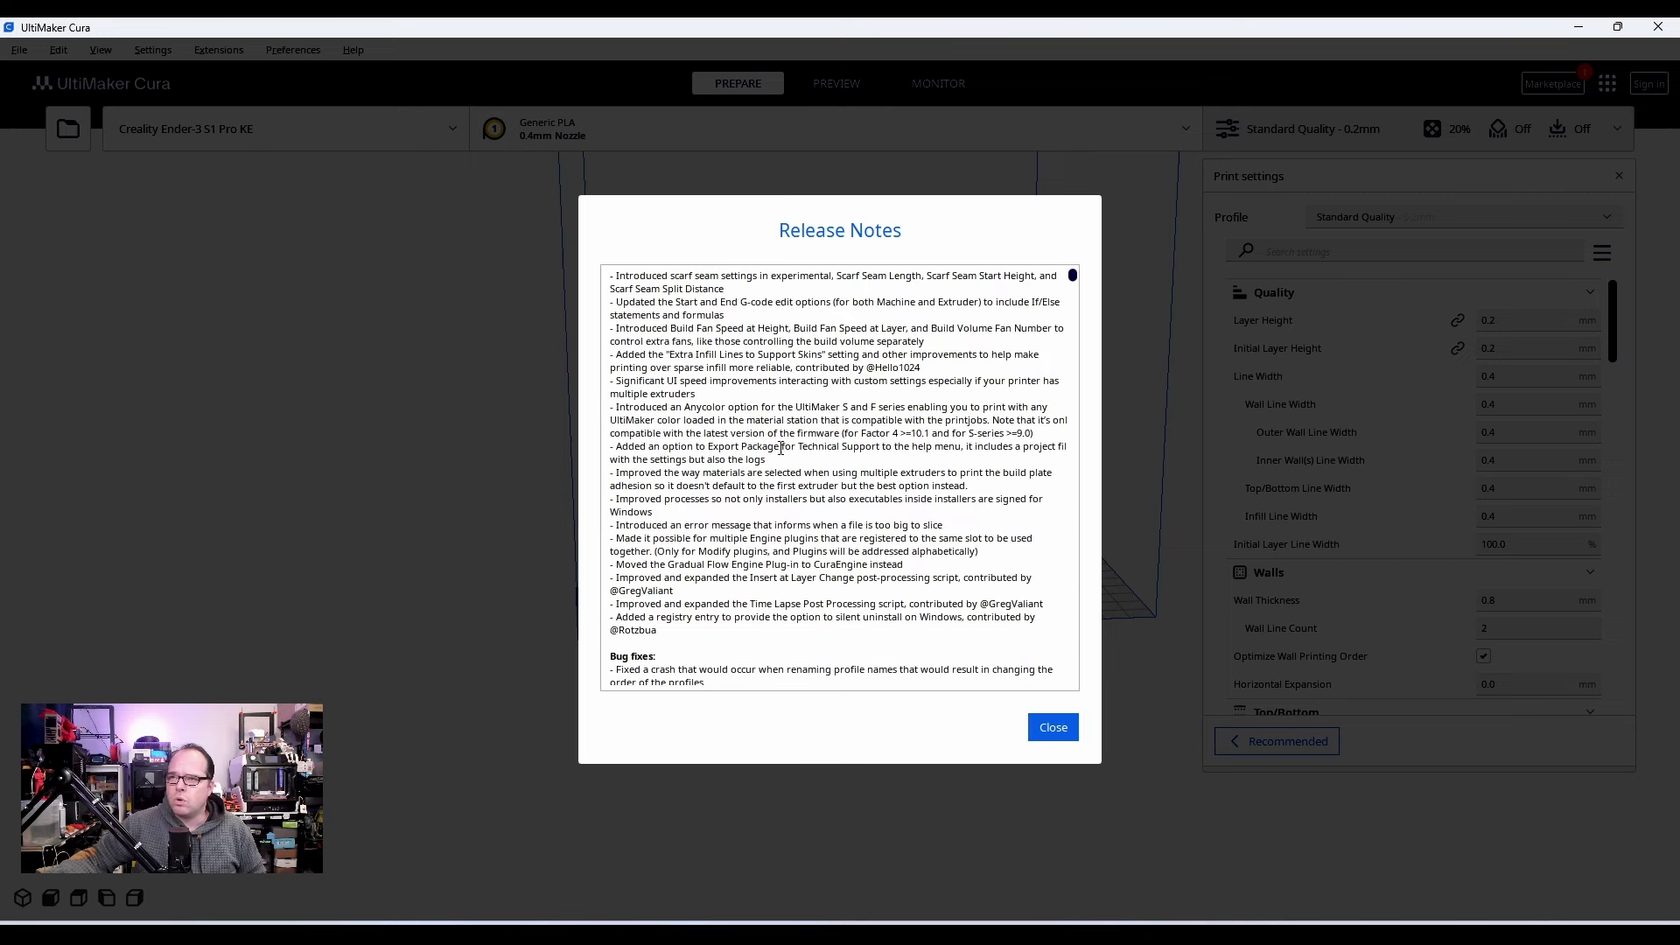
{"action": "scroll", "coordinate": [781, 444], "scroll_direction": "up", "scroll_amount": 3}
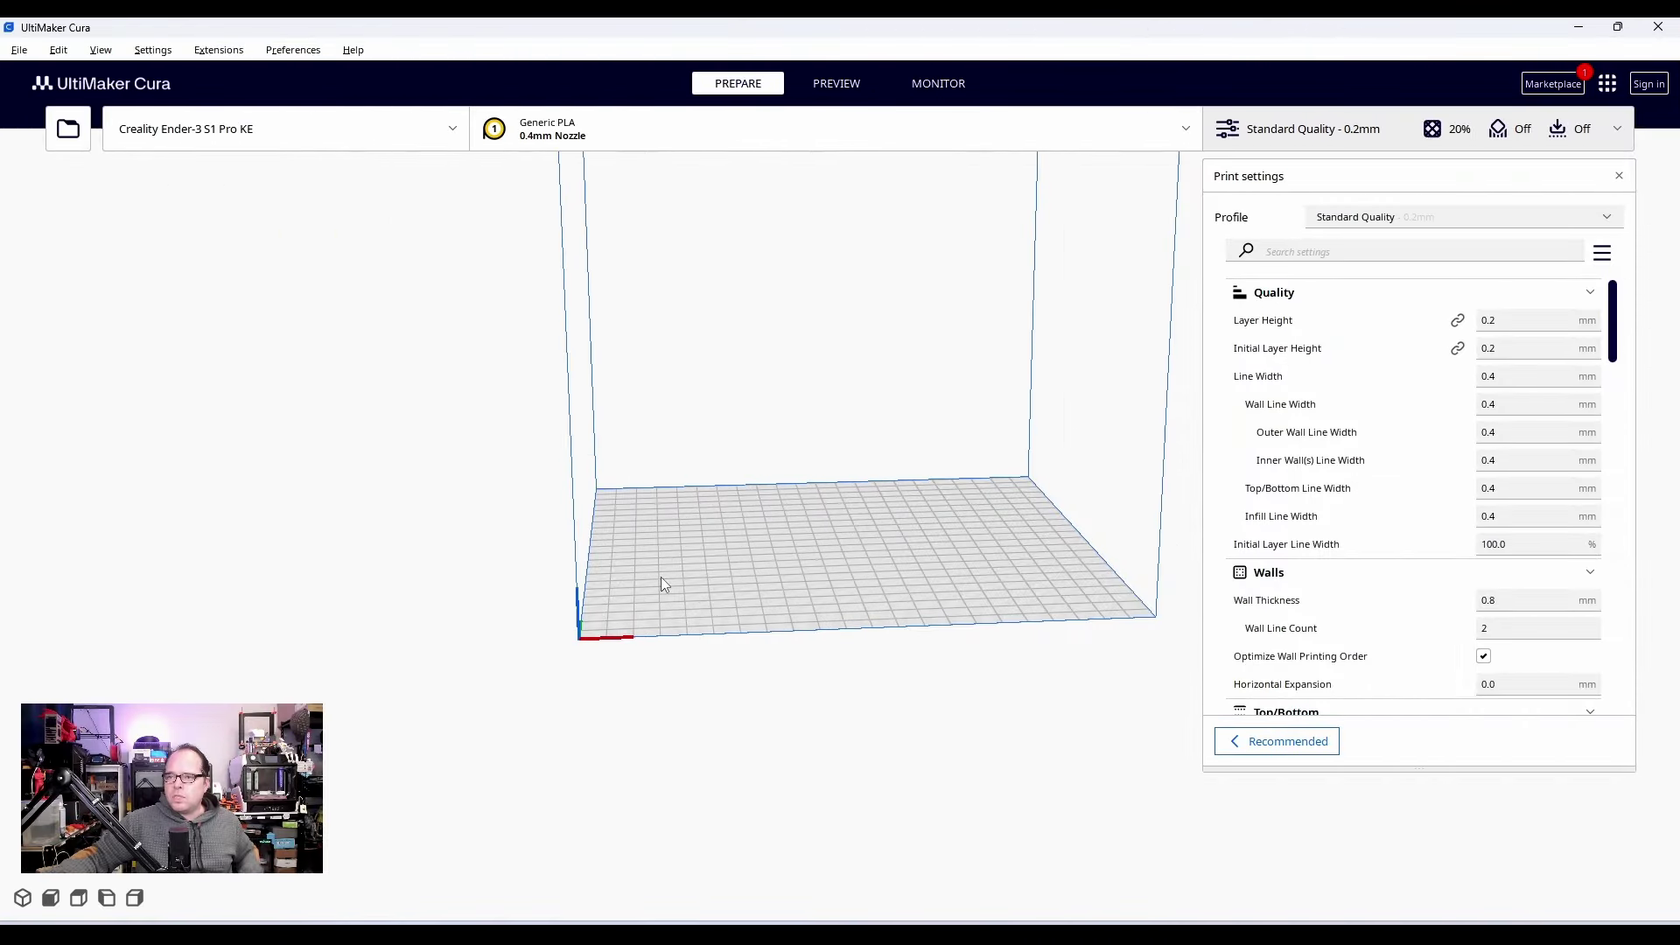
Orbit the camera to see the Ender-3 S1 Pro KE's empty build plate at an angle
{"action": "right_click_drag", "start_coordinate": [660, 576], "coordinate": [754, 639]}
{"action": "middle_click_drag", "start_coordinate": [898, 518], "coordinate": [714, 587]}
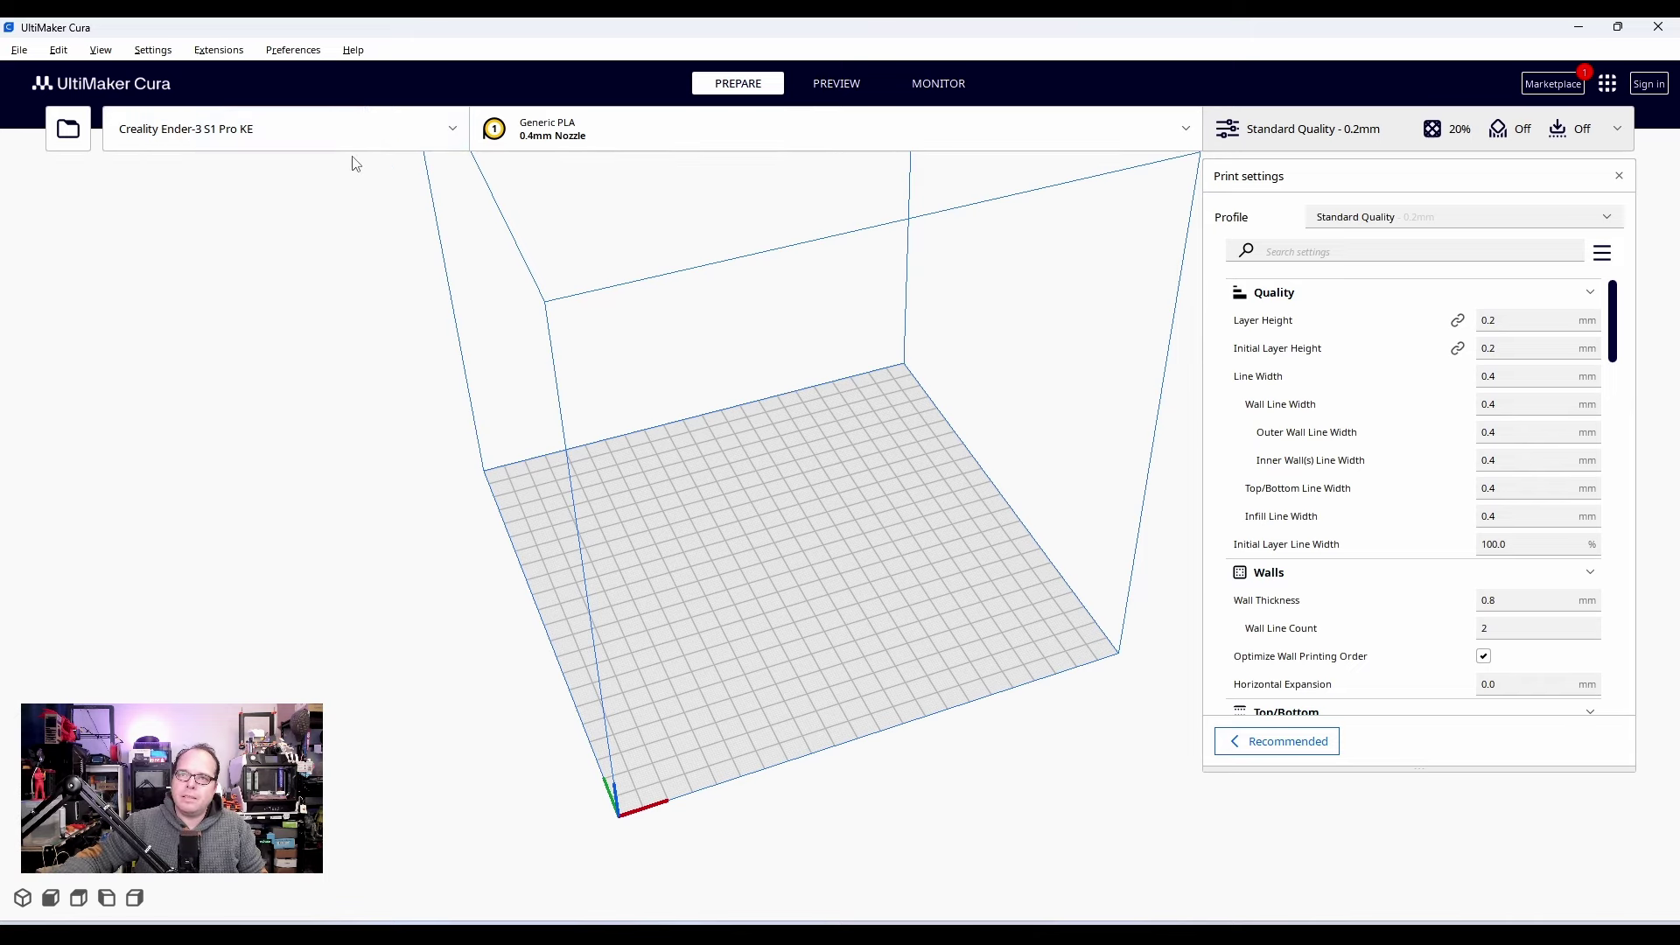
From the printer selector, start adding a new non-UltiMaker printer
{"action": "left_click", "coordinate": [456, 132]}
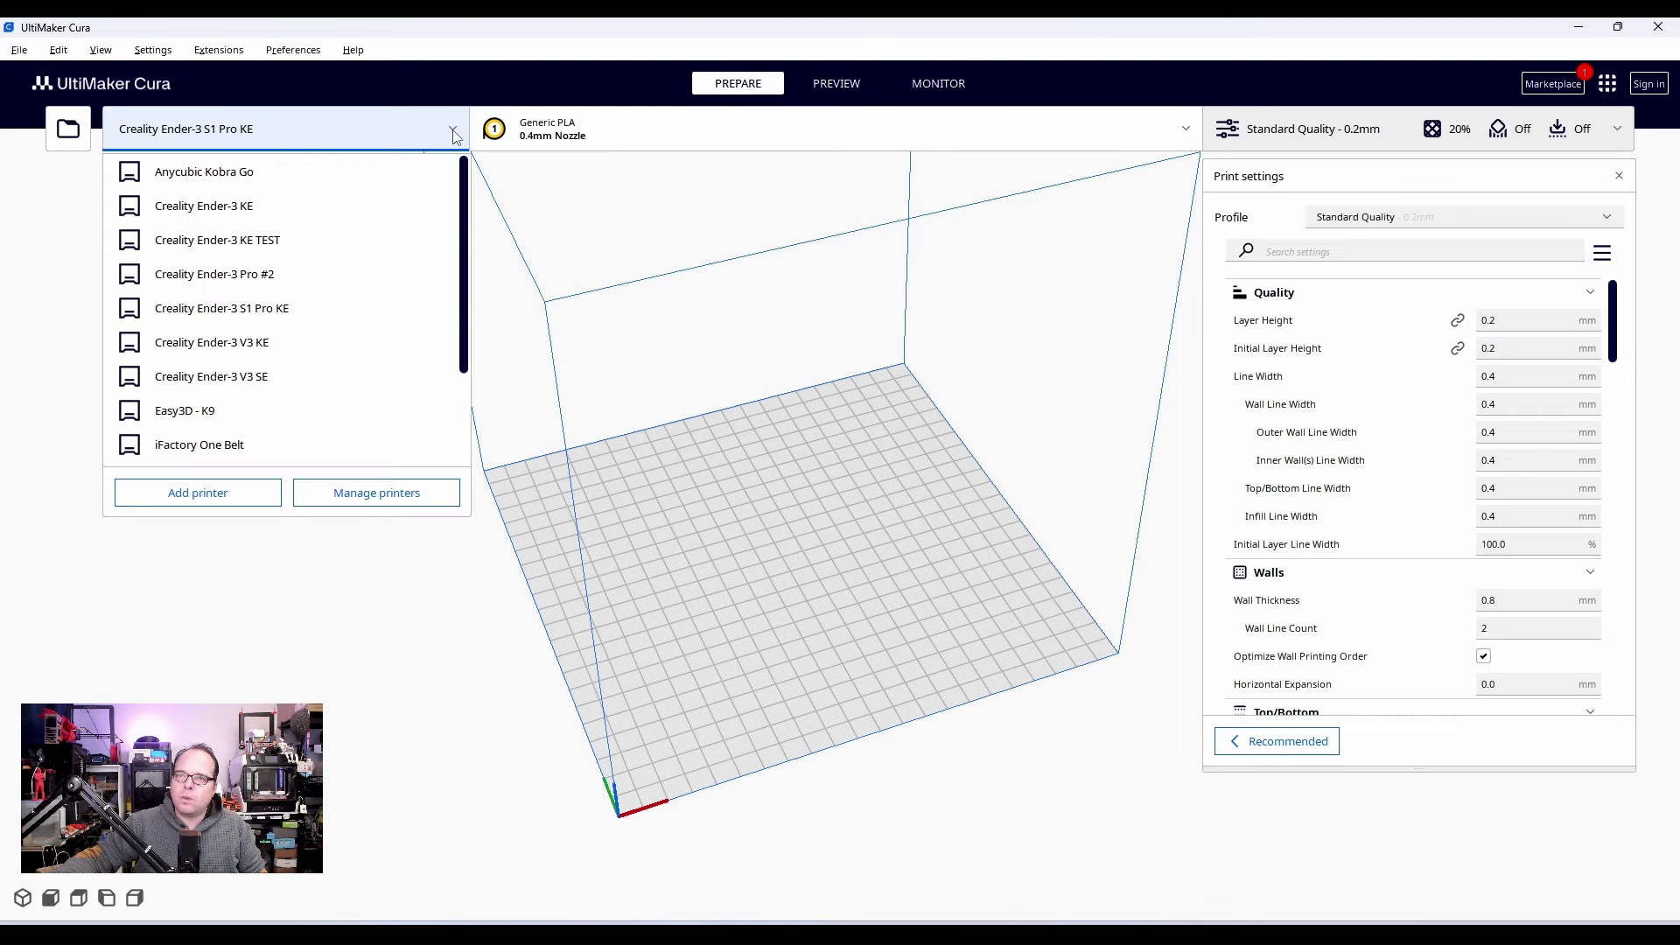
{"action": "left_click", "coordinate": [210, 498]}
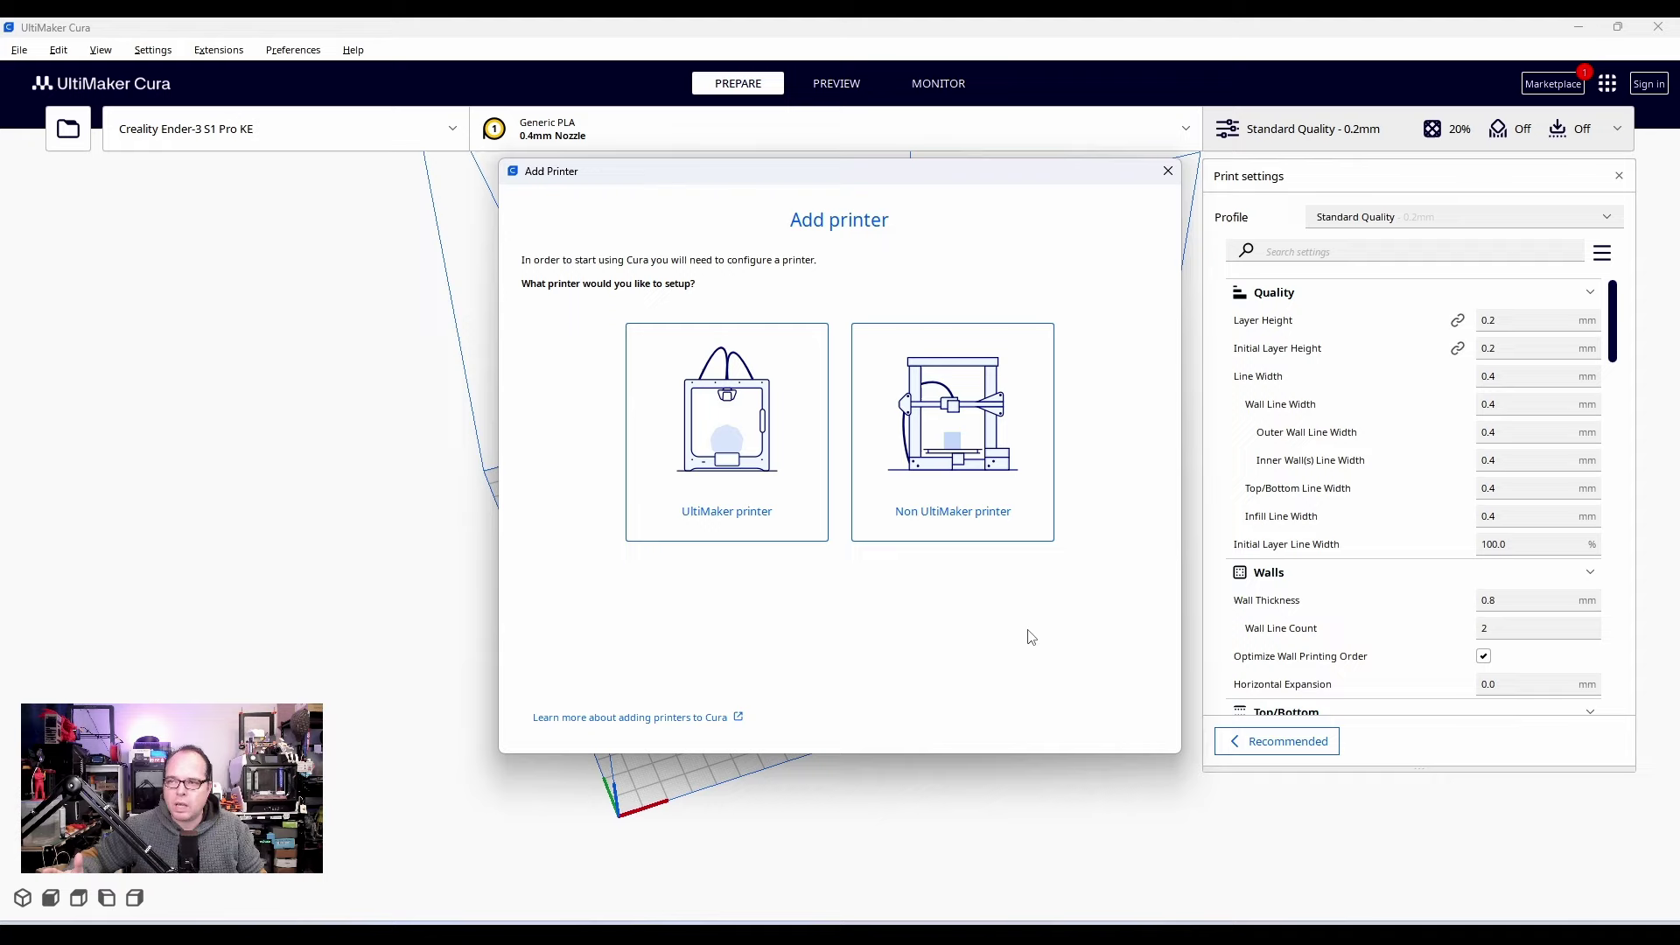
{"action": "left_click", "coordinate": [951, 519]}
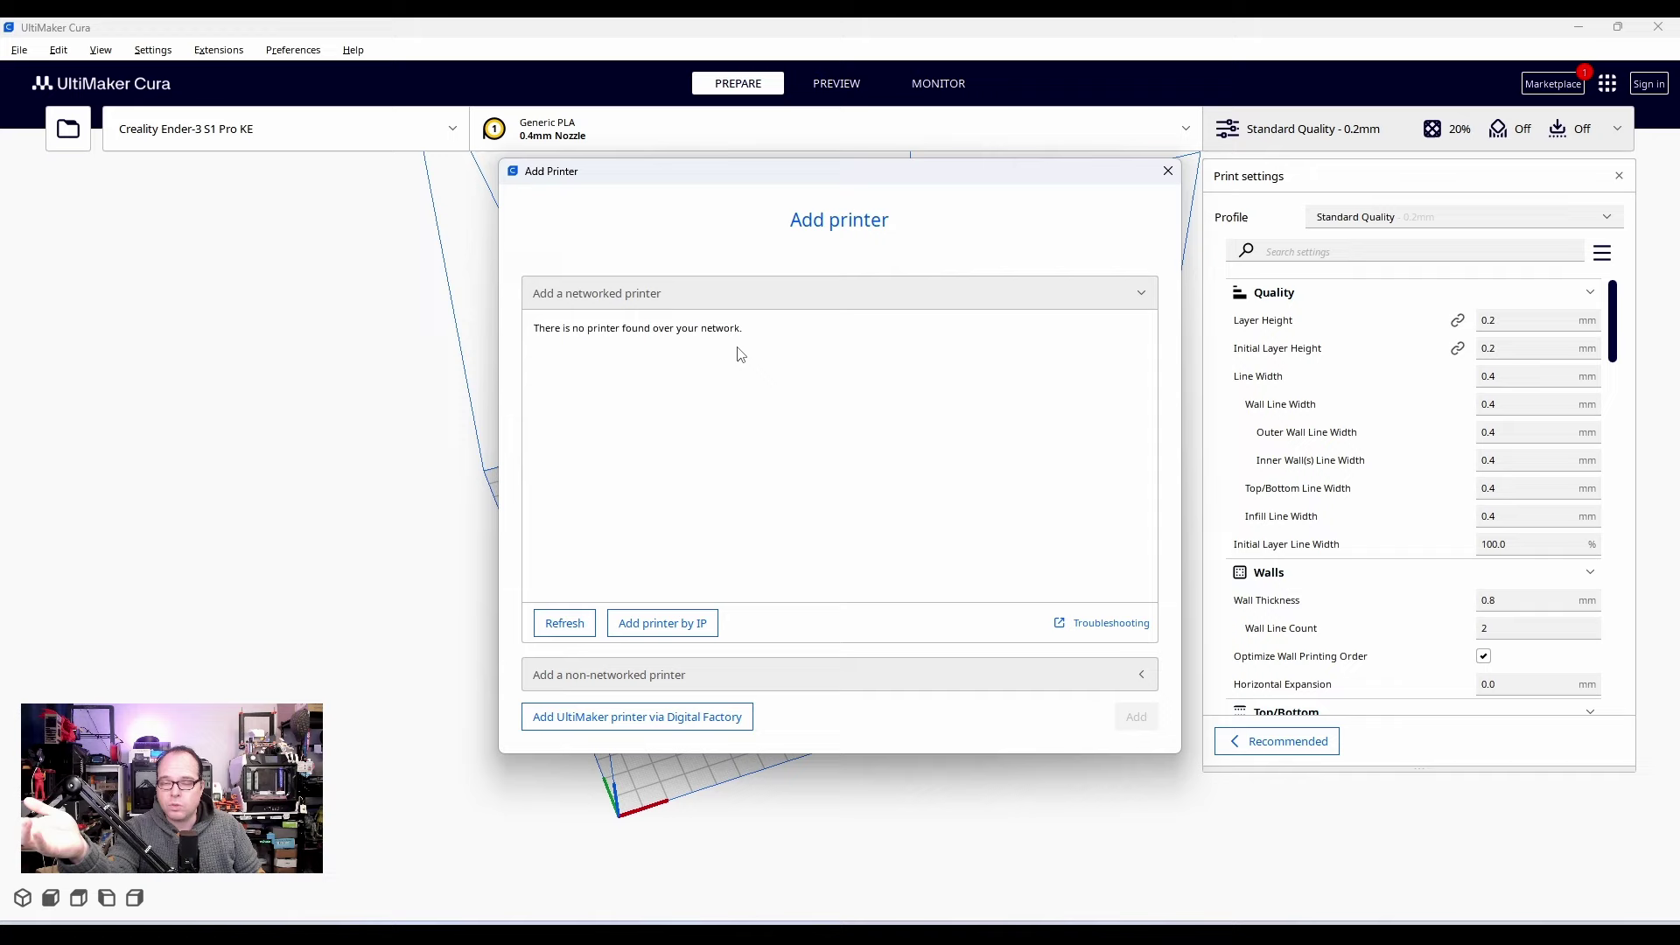
Add a non-networked Creality3D Creality Ender-3 V3 KE printer
{"action": "left_click", "coordinate": [630, 685]}
{"action": "scroll", "coordinate": [695, 438], "scroll_direction": "down", "scroll_amount": 10}
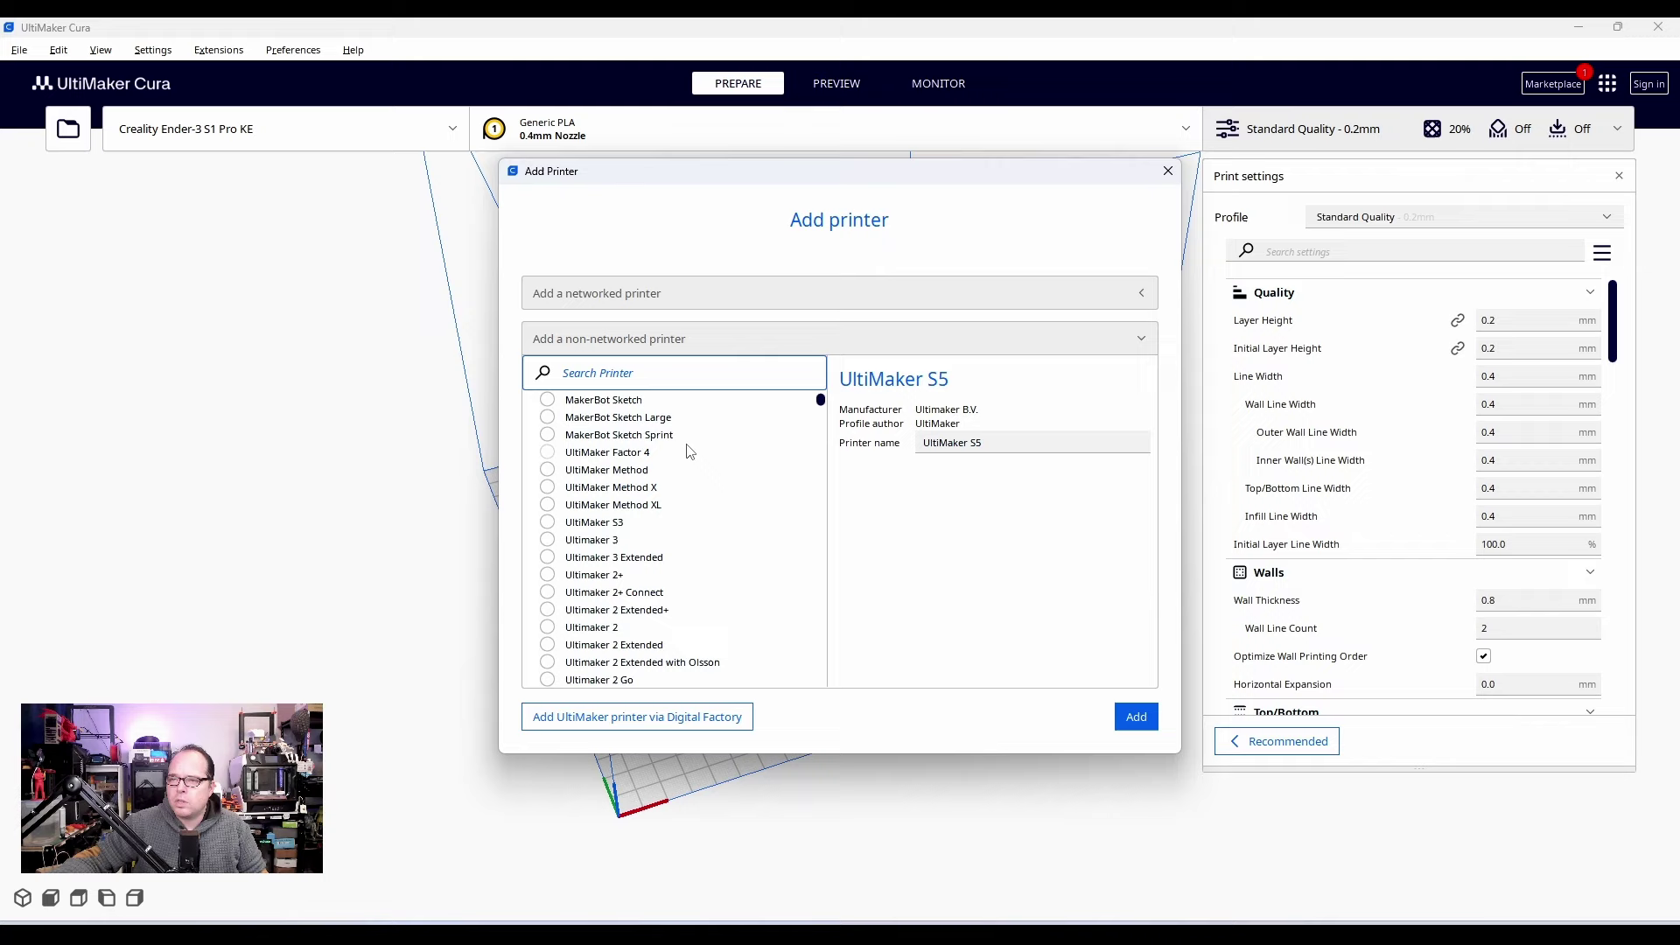
{"action": "scroll", "coordinate": [688, 452], "scroll_direction": "down", "scroll_amount": 5}
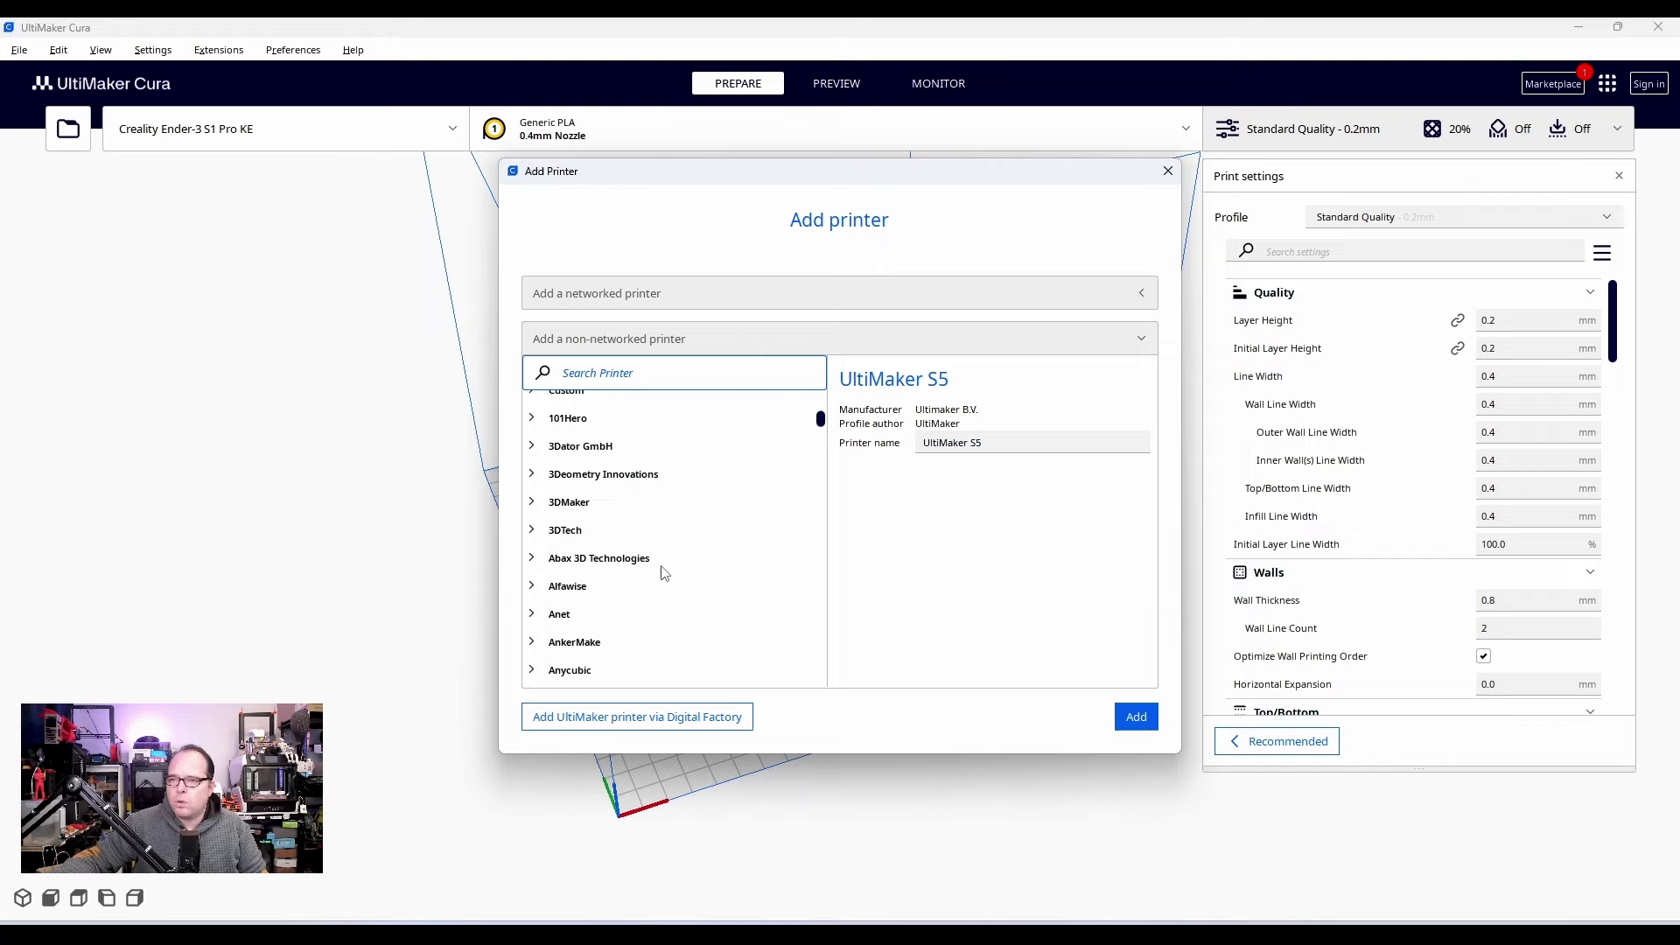
{"action": "scroll", "coordinate": [663, 552], "scroll_direction": "down", "scroll_amount": 6}
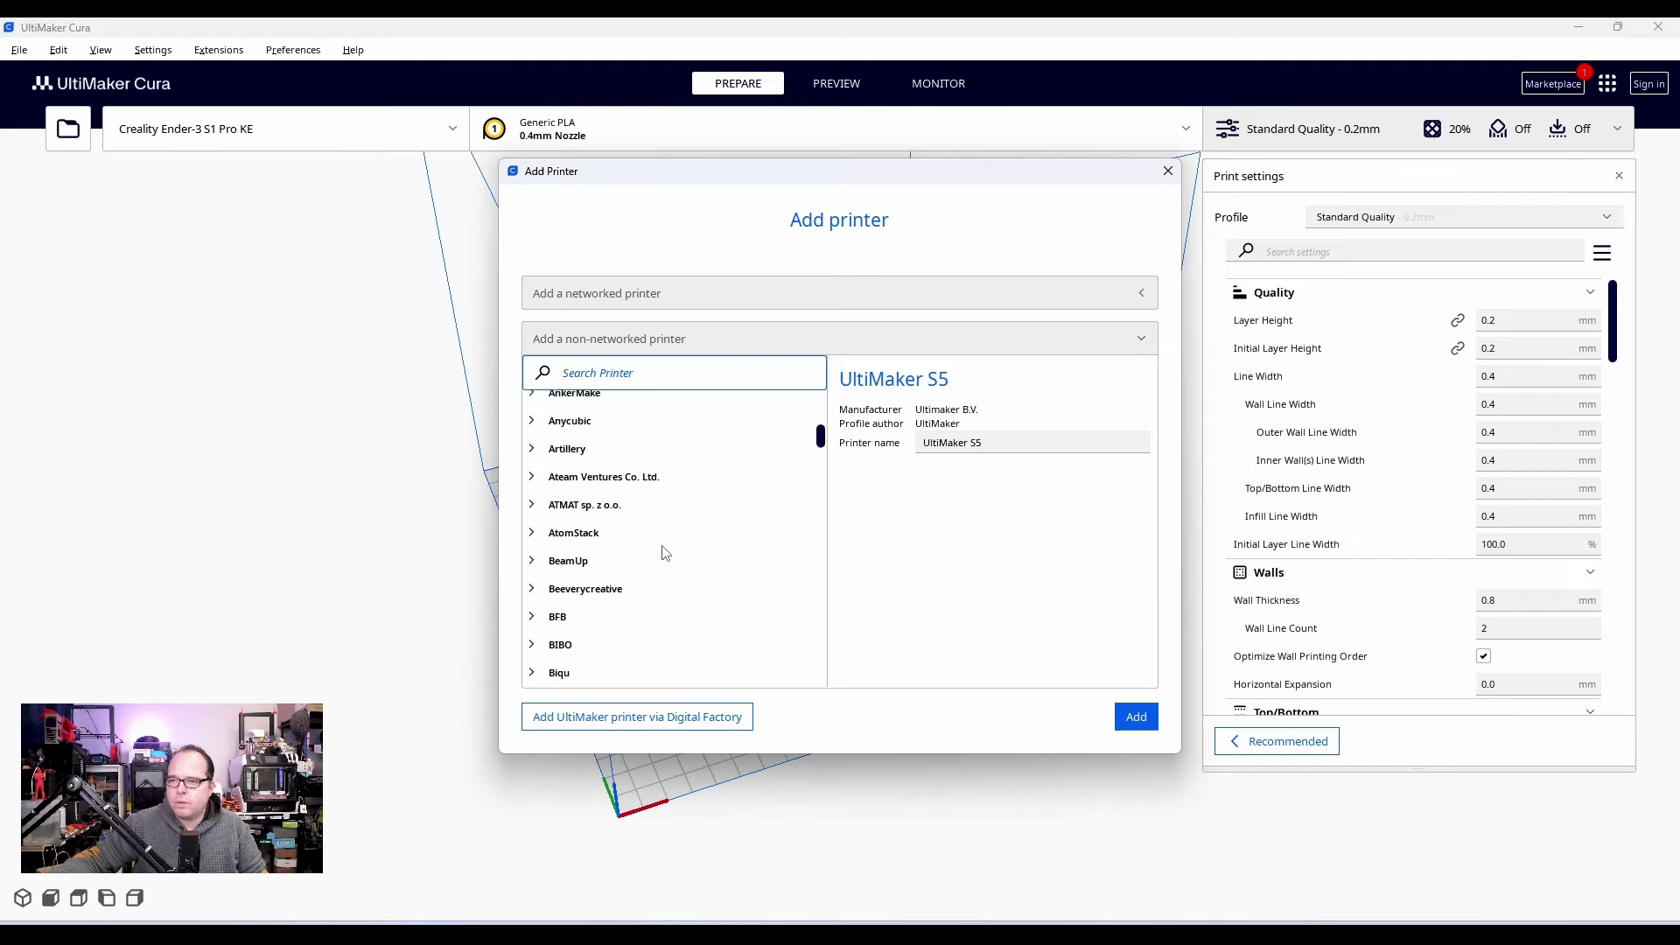
{"action": "left_click", "coordinate": [595, 578]}
{"action": "scroll", "coordinate": [752, 525], "scroll_direction": "down", "scroll_amount": 5}
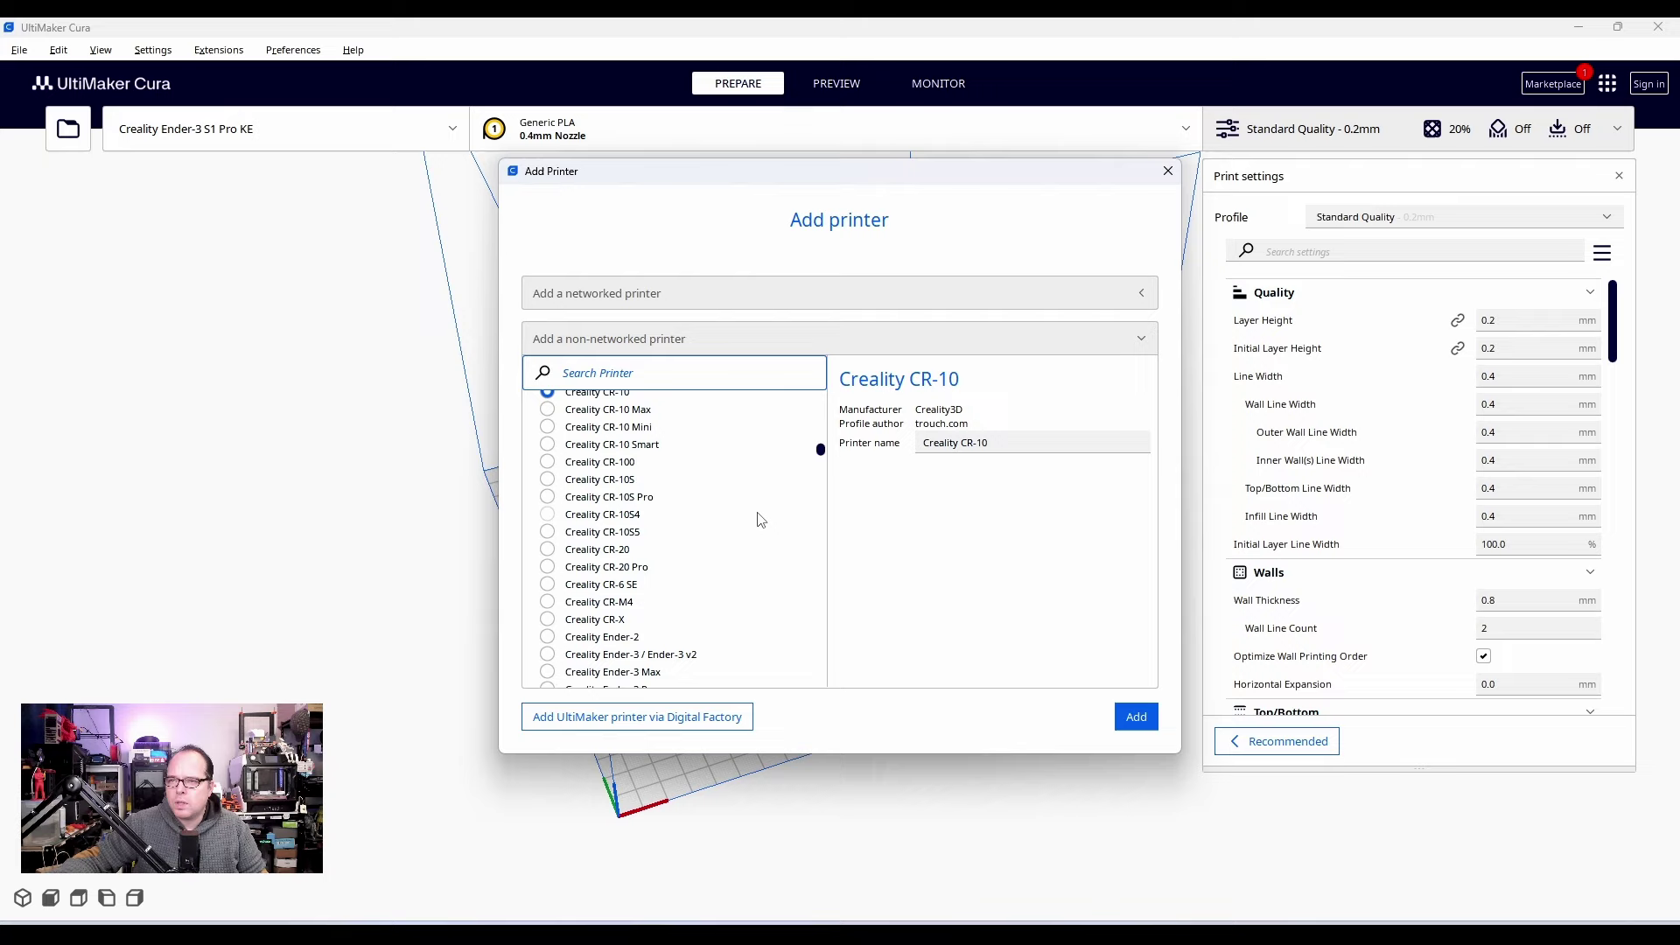
{"action": "scroll", "coordinate": [761, 520], "scroll_direction": "up", "scroll_amount": 3}
{"action": "scroll", "coordinate": [759, 520], "scroll_direction": "down", "scroll_amount": 1}
{"action": "scroll", "coordinate": [651, 607], "scroll_direction": "down", "scroll_amount": 2}
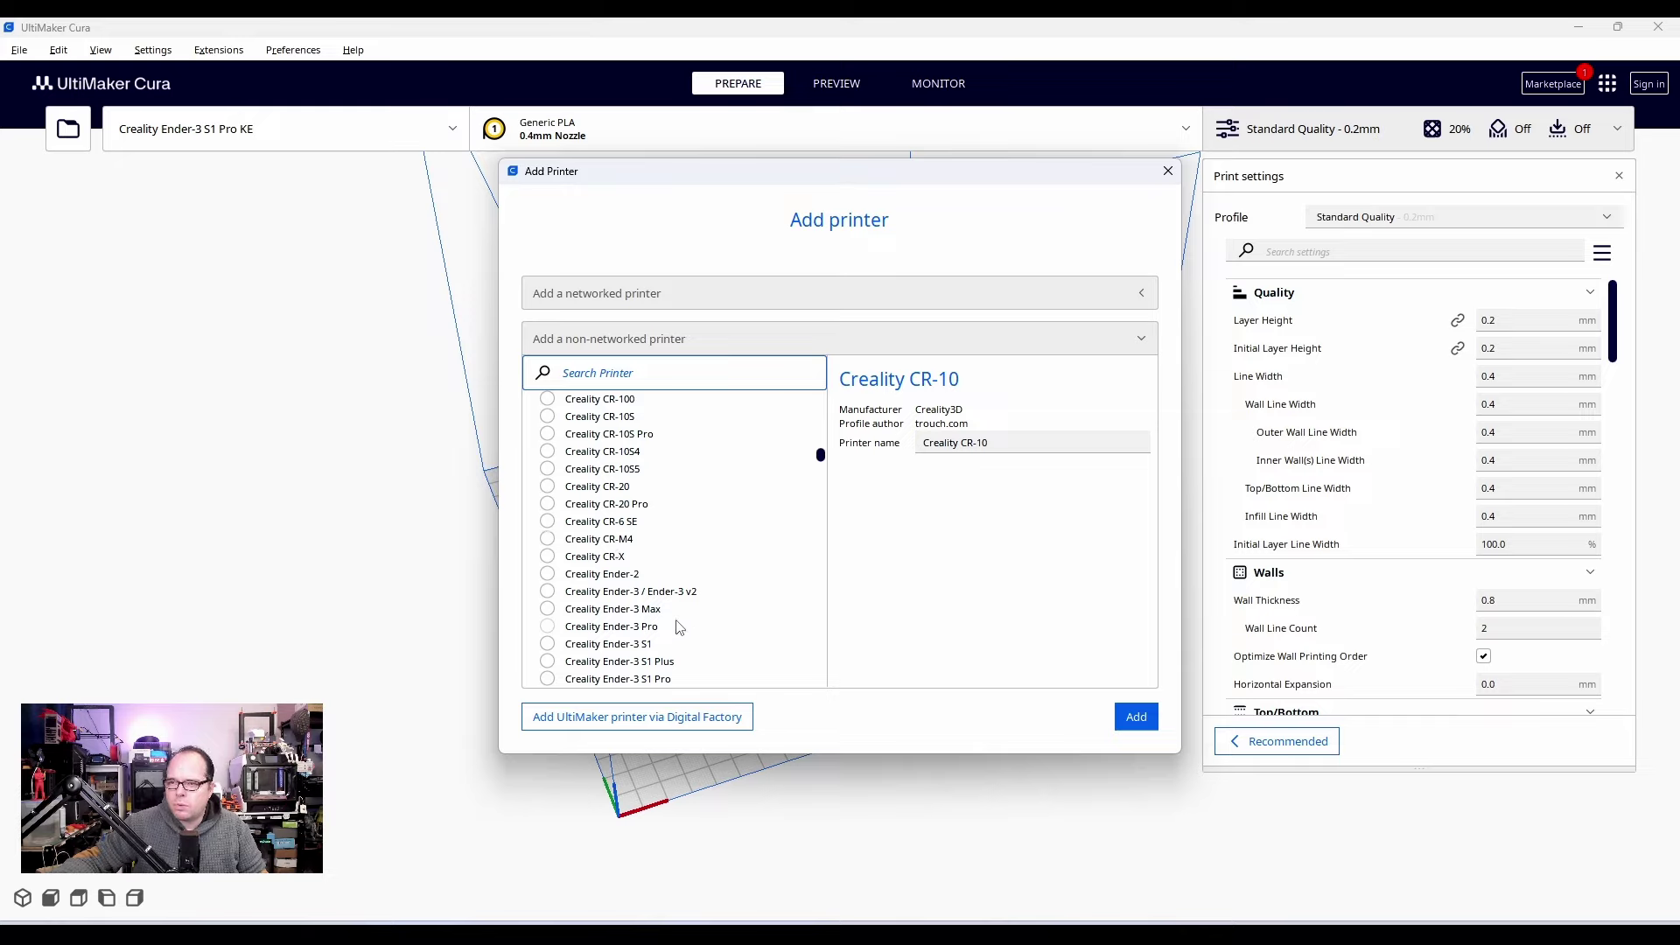
{"action": "scroll", "coordinate": [679, 627], "scroll_direction": "down", "scroll_amount": 4}
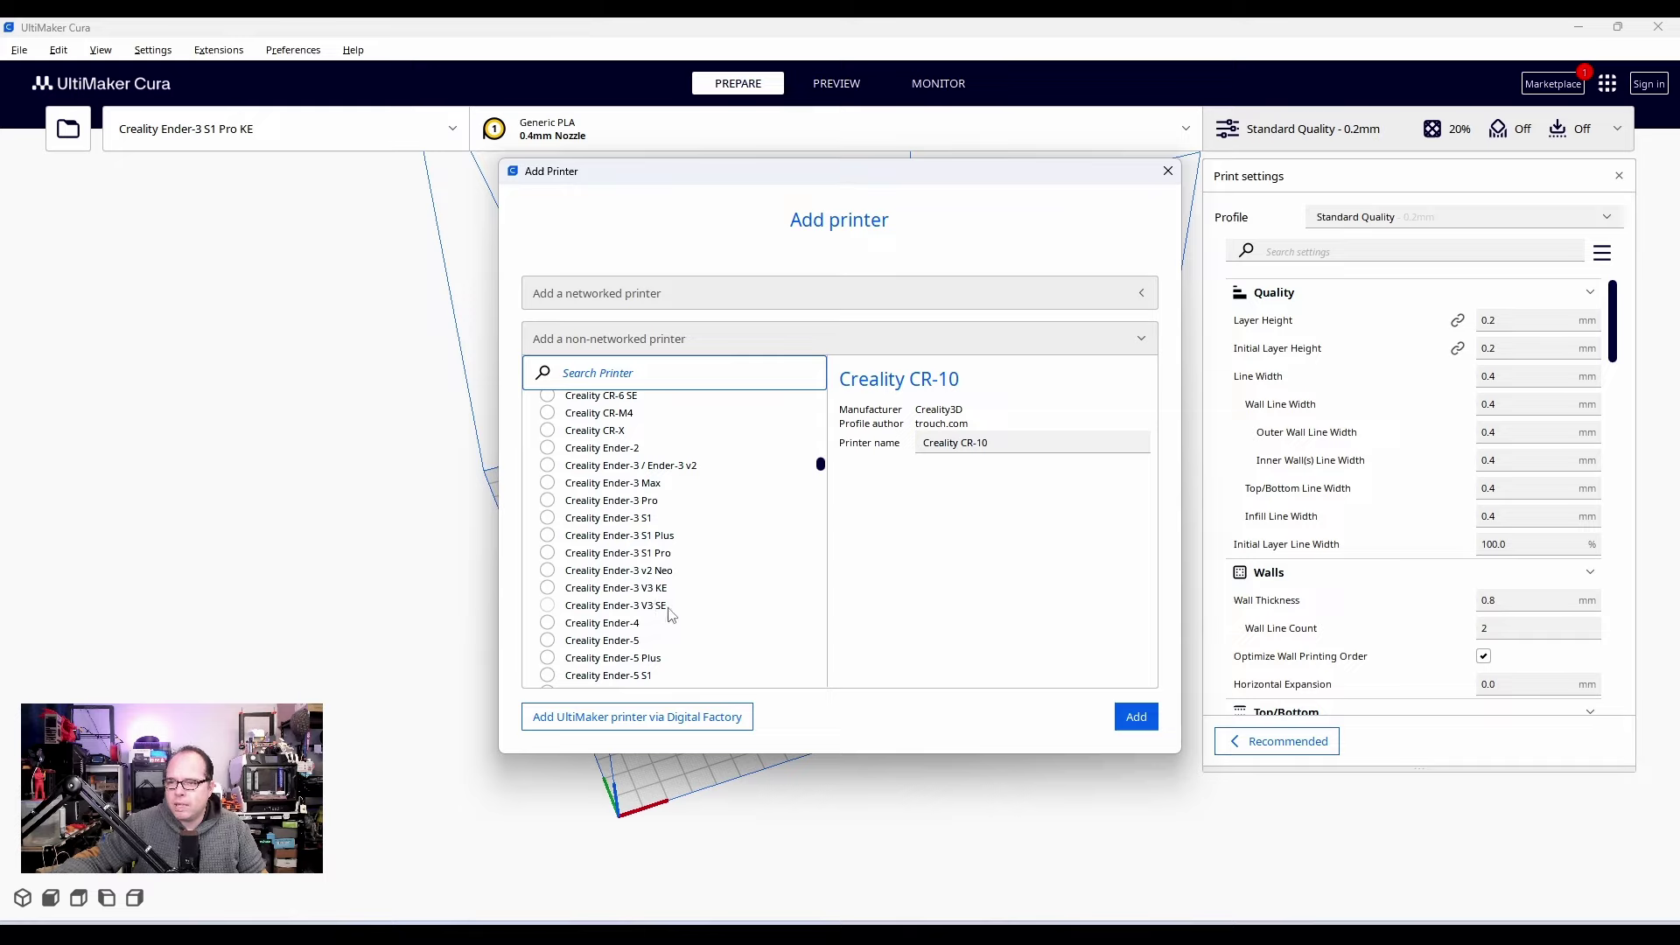
{"action": "left_click", "coordinate": [590, 592]}
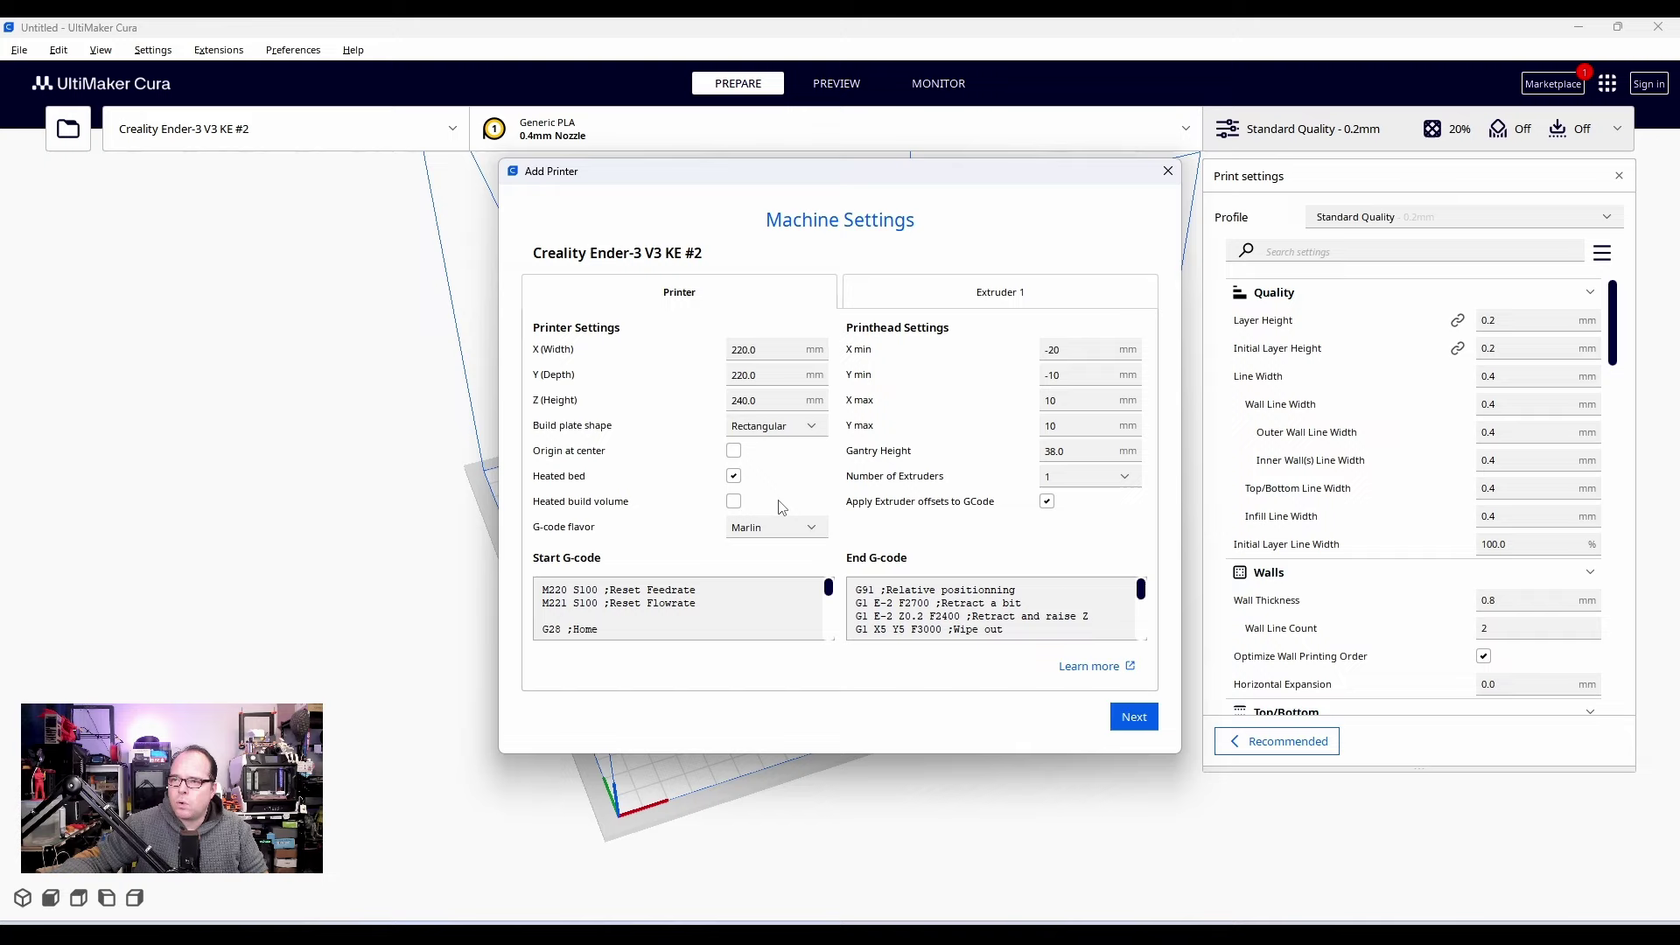
Check the G-code flavor options and keep Marlin
{"action": "left_click", "coordinate": [812, 527]}
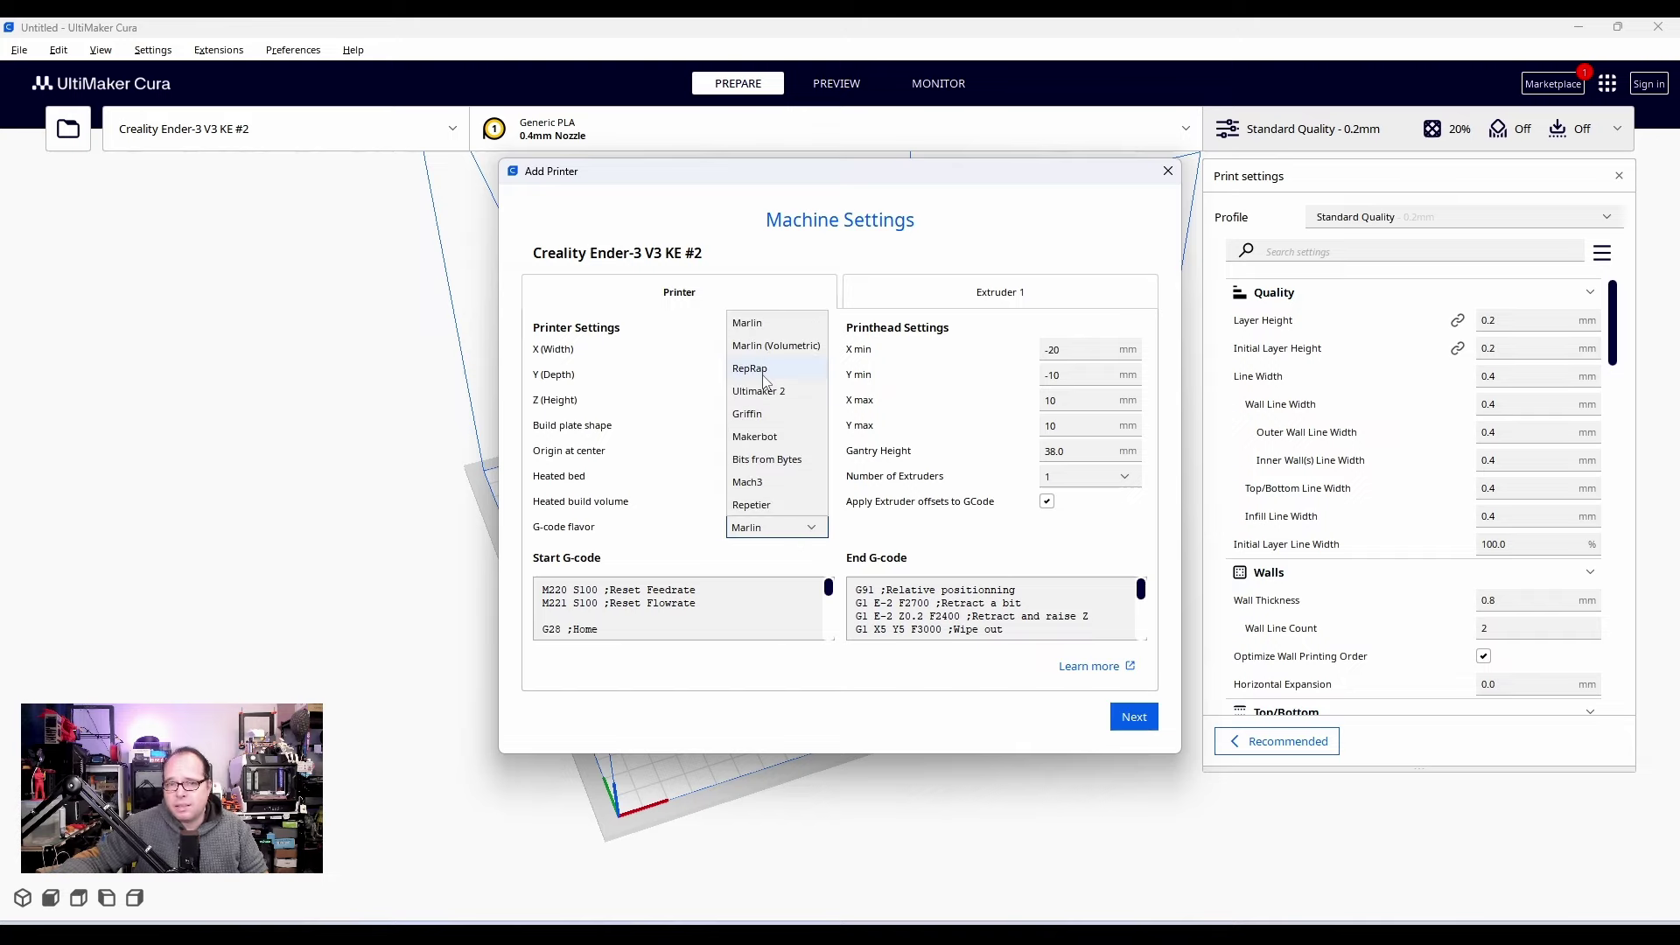
{"action": "left_click", "coordinate": [679, 543]}
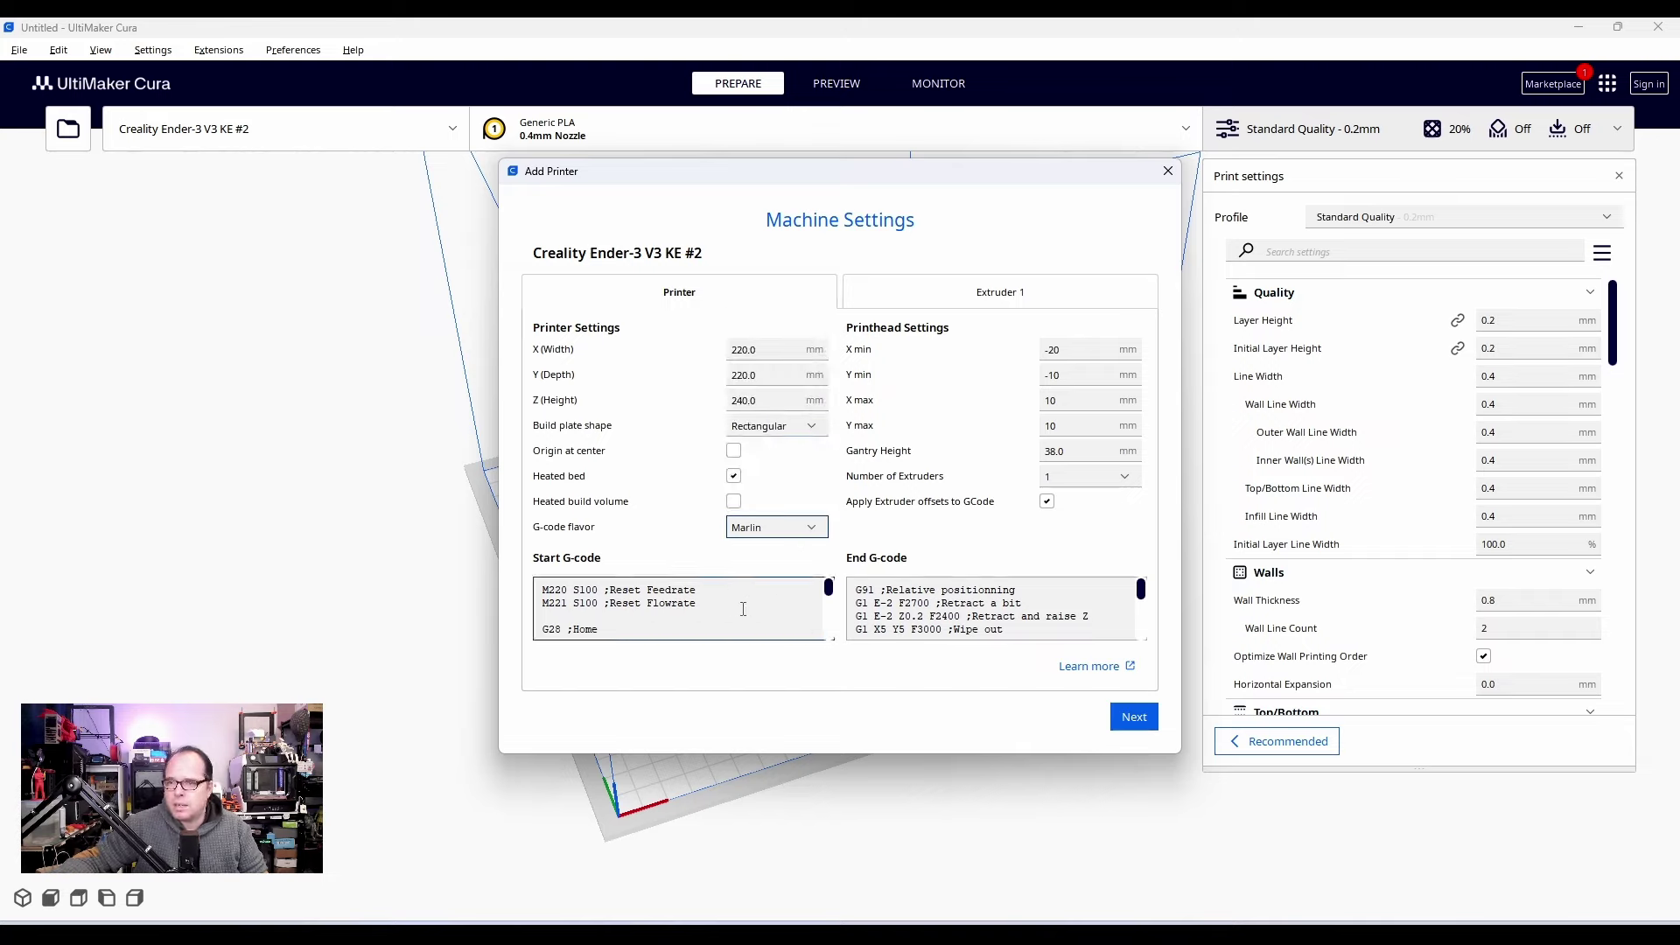
{"action": "scroll", "coordinate": [678, 608], "scroll_direction": "down", "scroll_amount": 3}
{"action": "scroll", "coordinate": [678, 609], "scroll_direction": "up", "scroll_amount": 3}
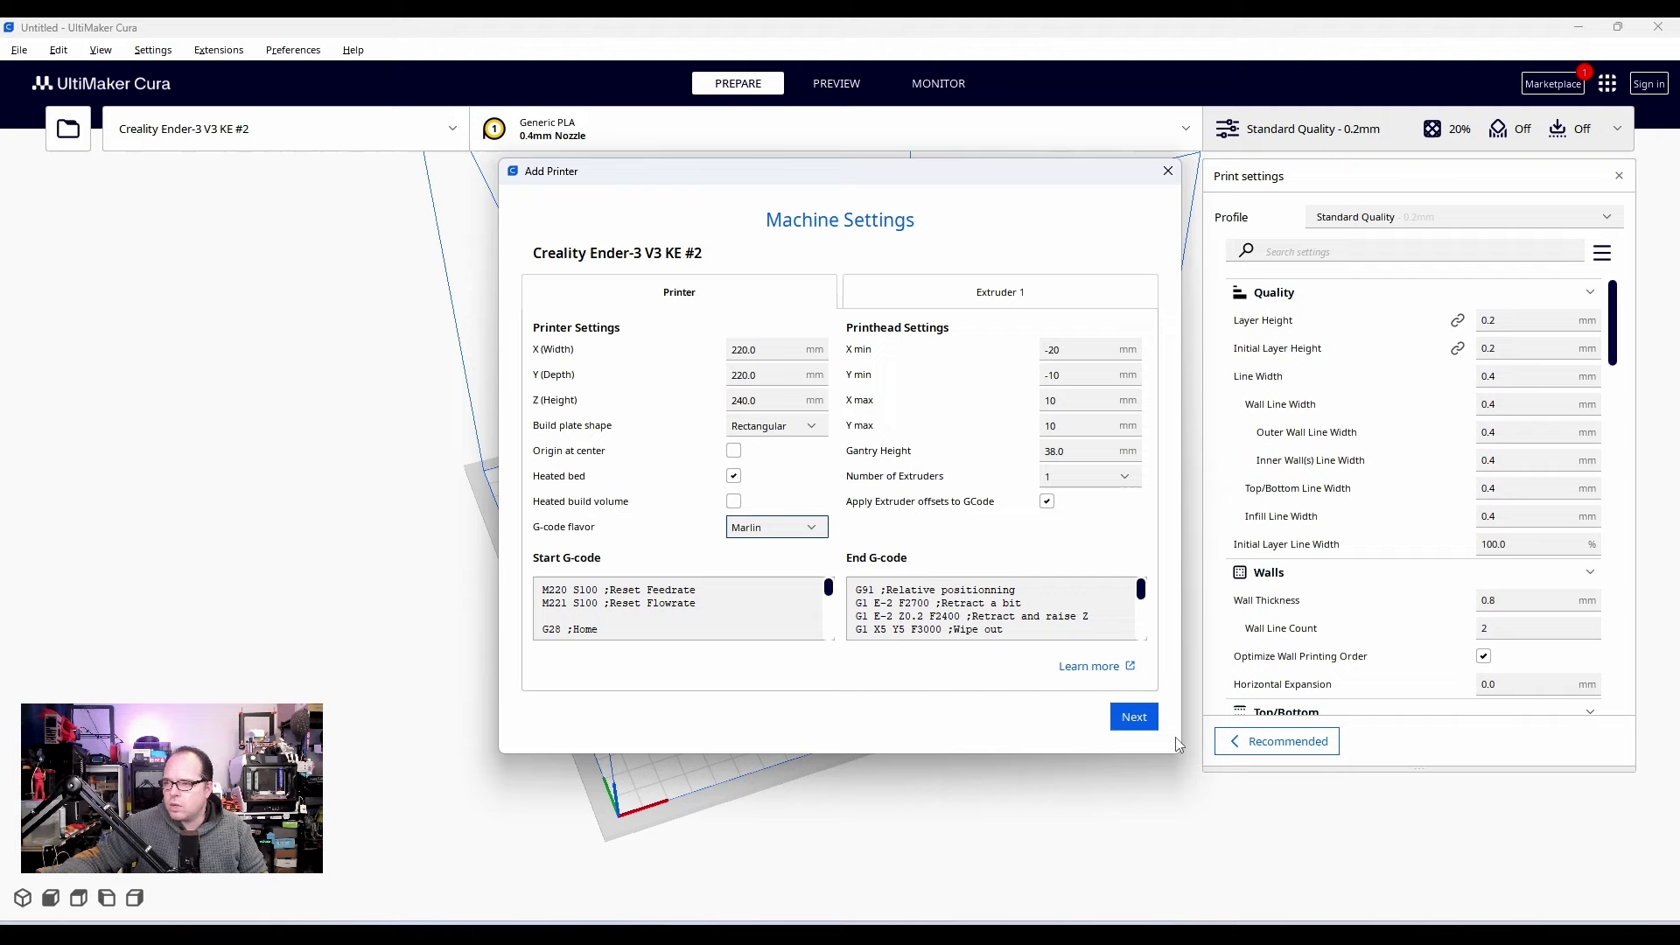
Move and enlarge the Machine Settings window, review Extruder 1 nozzle settings, then return to Printer
{"action": "left_click_drag", "start_coordinate": [989, 175], "coordinate": [736, 105]}
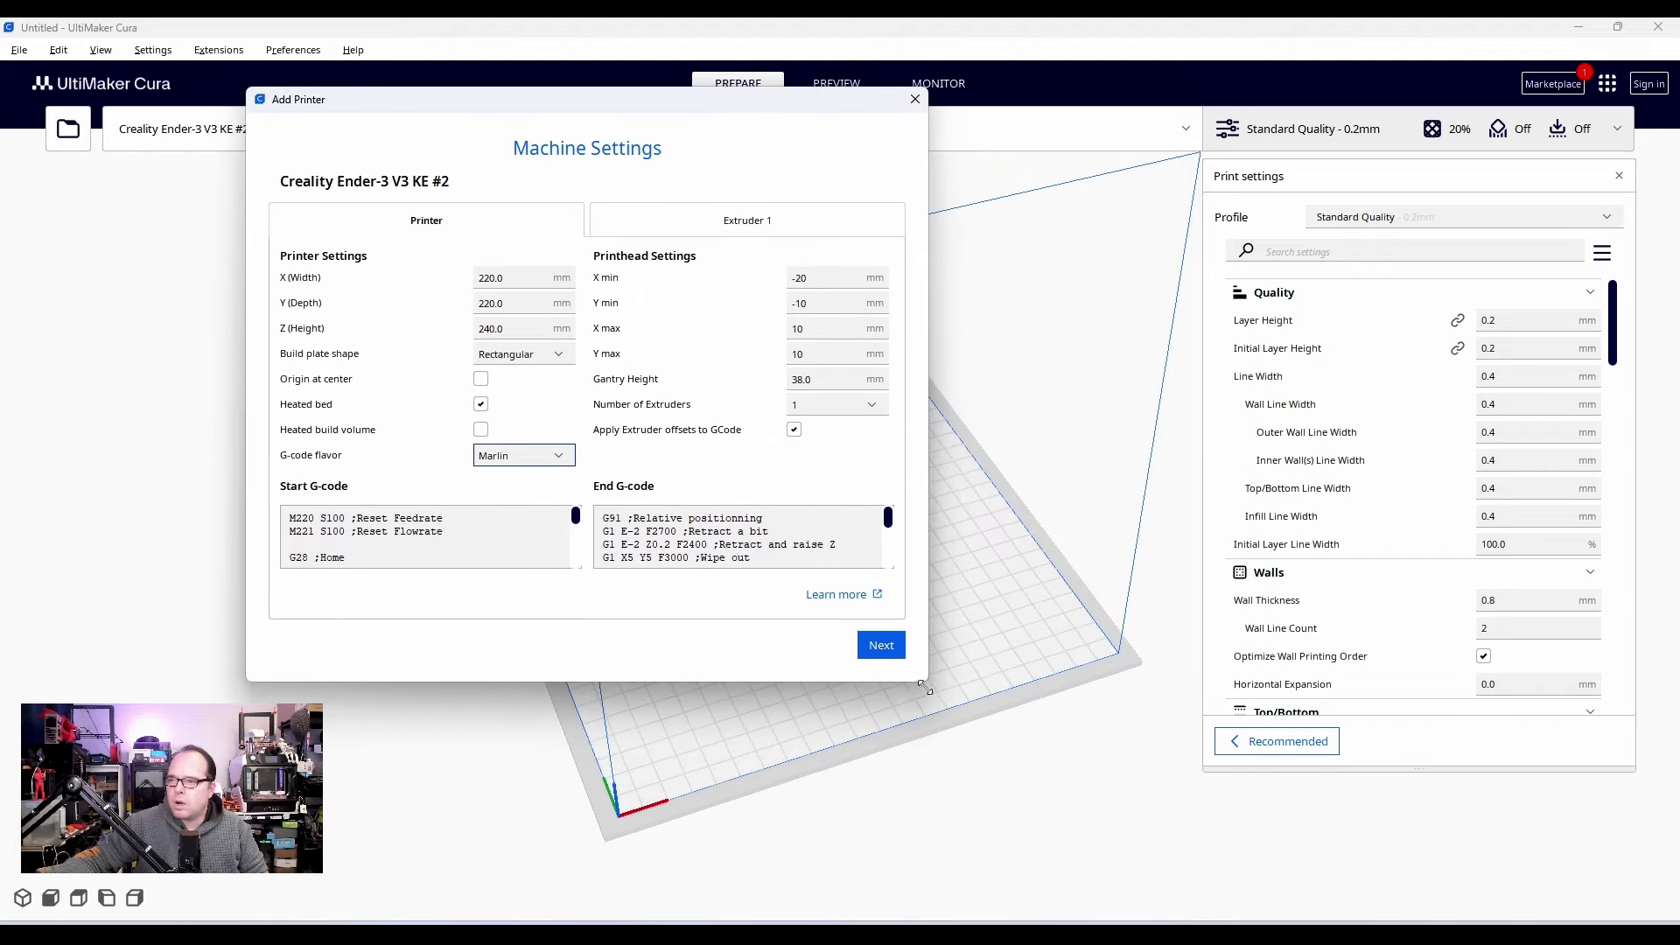
{"action": "left_click_drag", "start_coordinate": [926, 688], "coordinate": [1381, 910]}
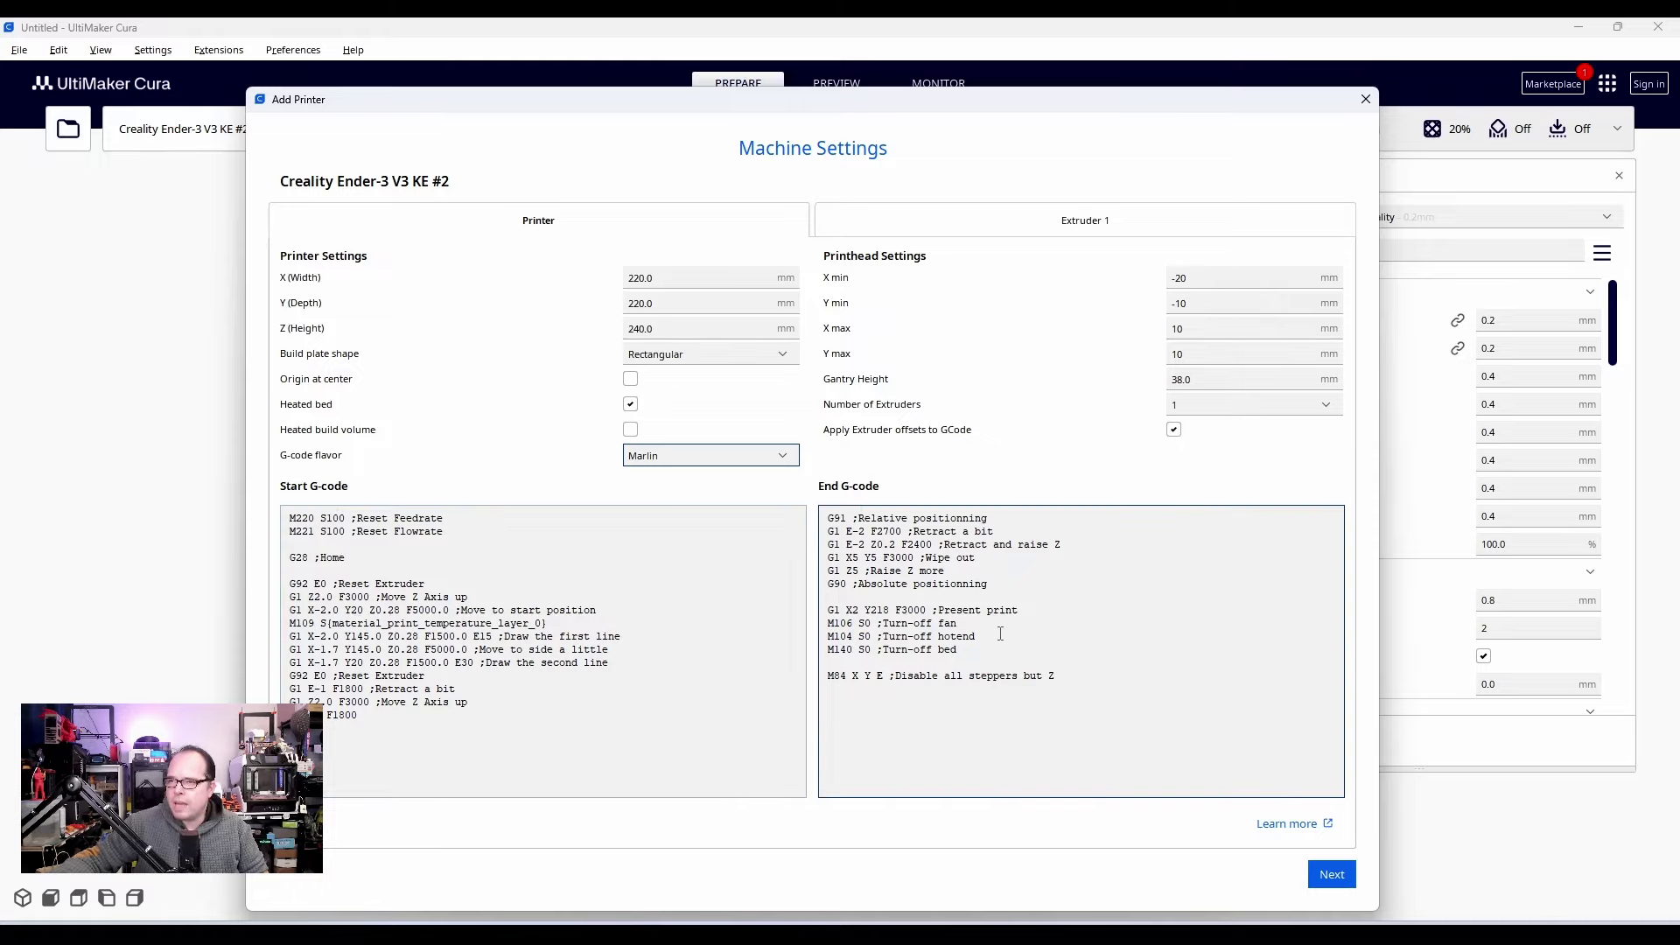
{"action": "left_click", "coordinate": [1066, 231]}
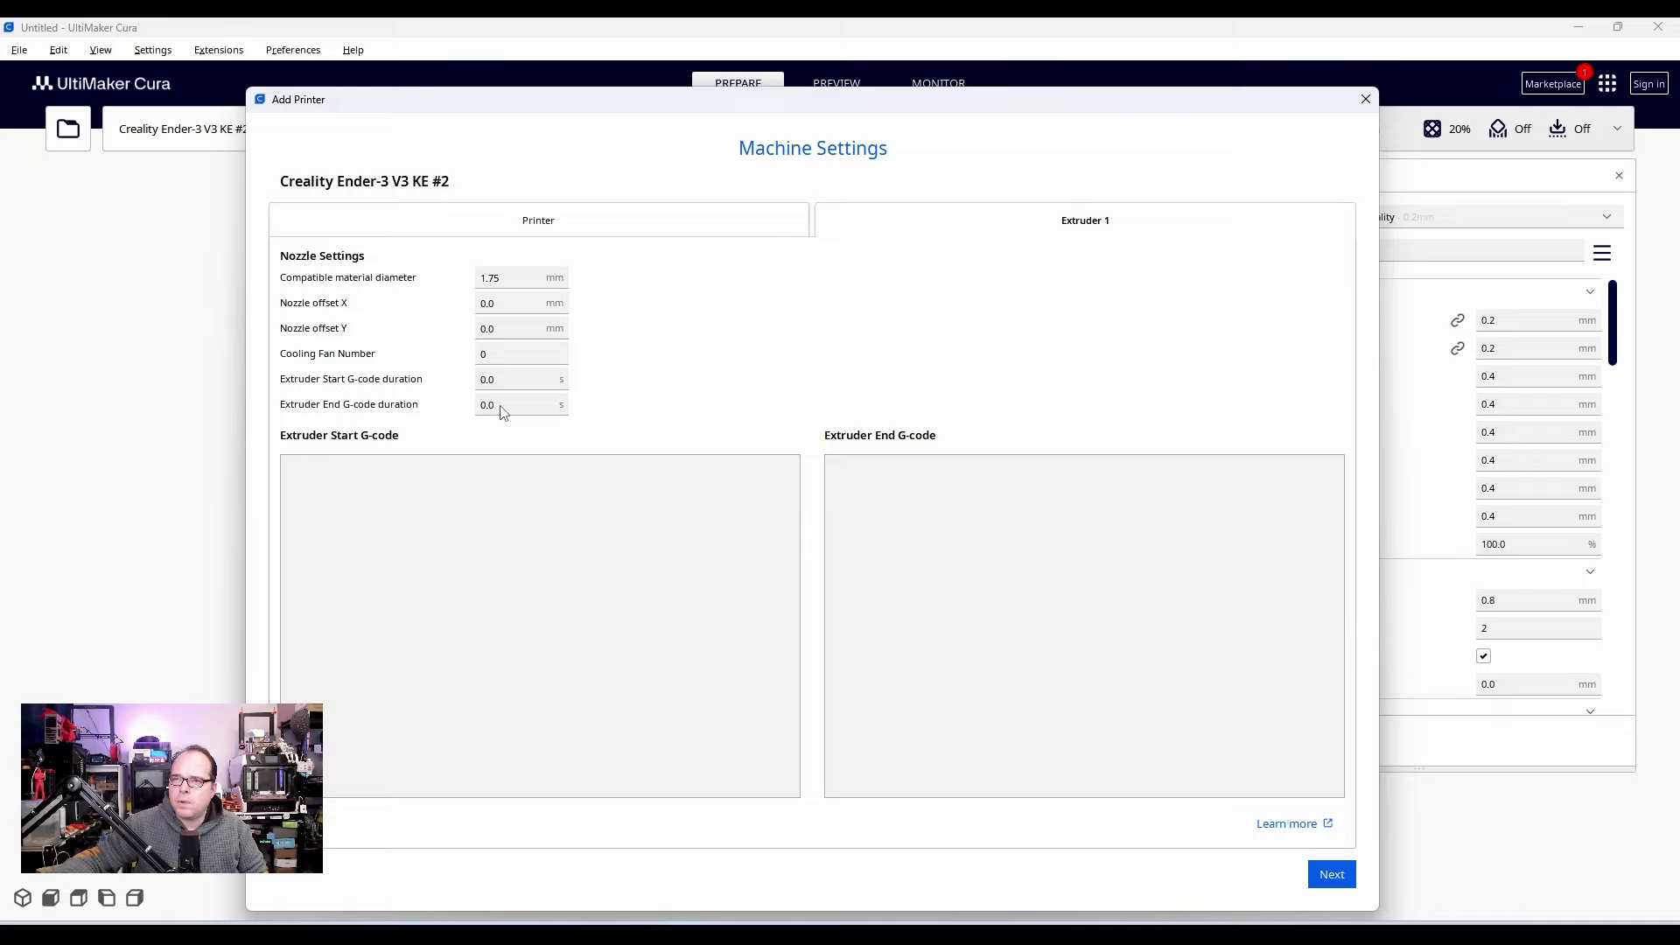
{"action": "left_click", "coordinate": [572, 229]}
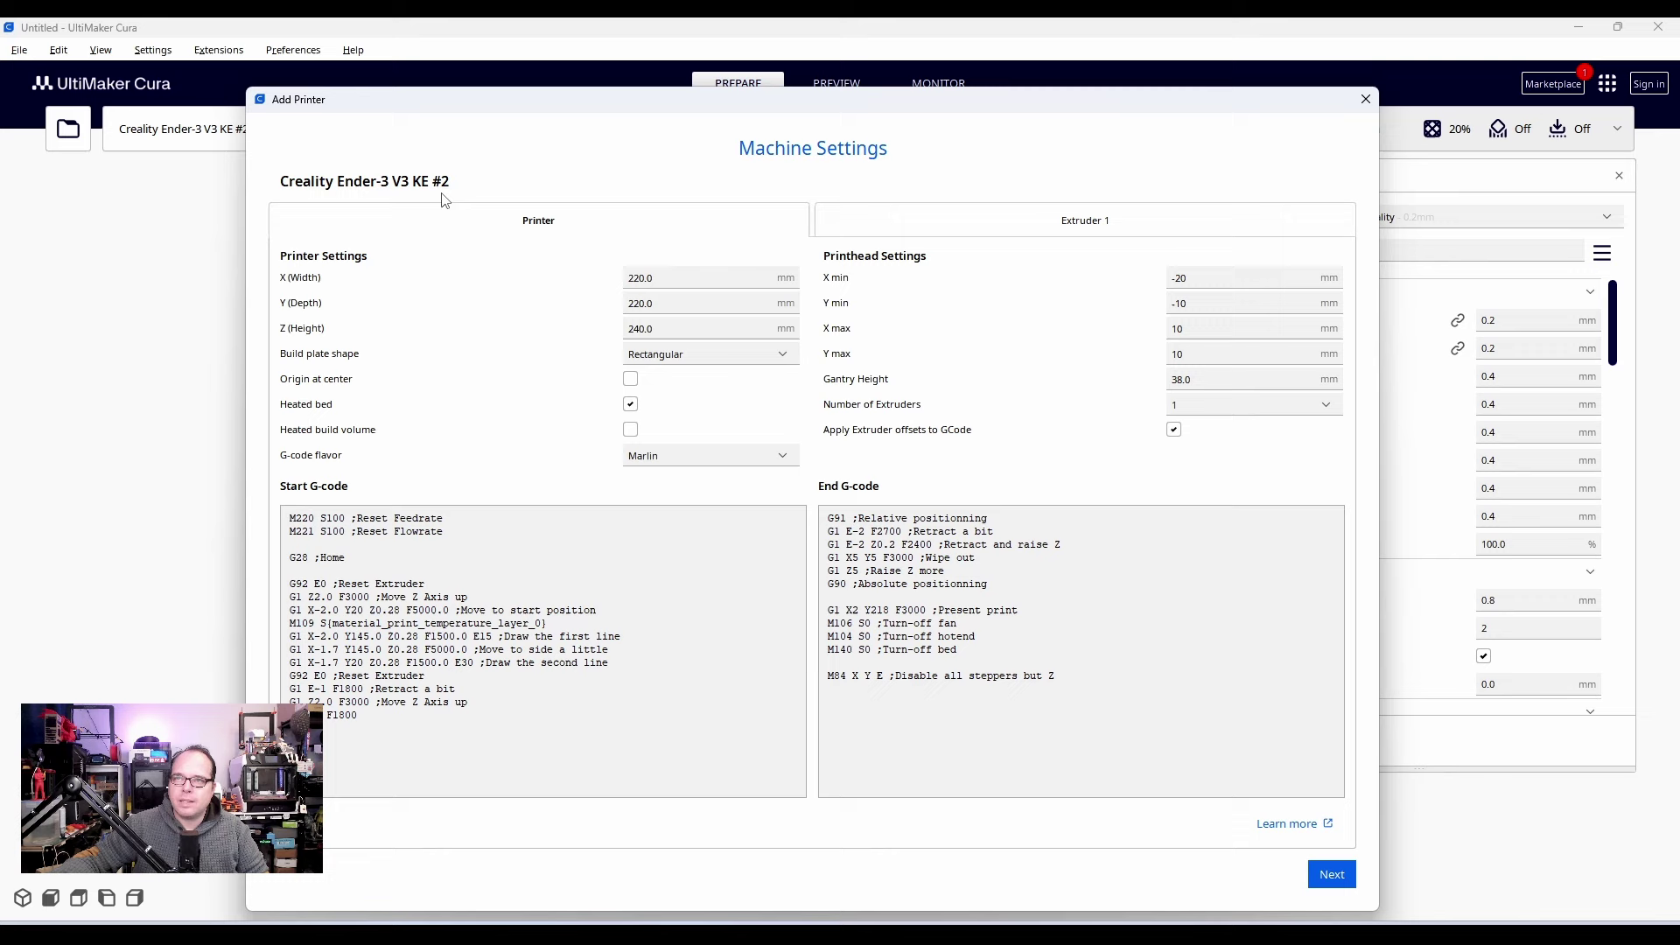
Finish printer setup and confirm Generic PLA with a 0.4mm nozzle is selected
{"action": "left_click", "coordinate": [1332, 874]}
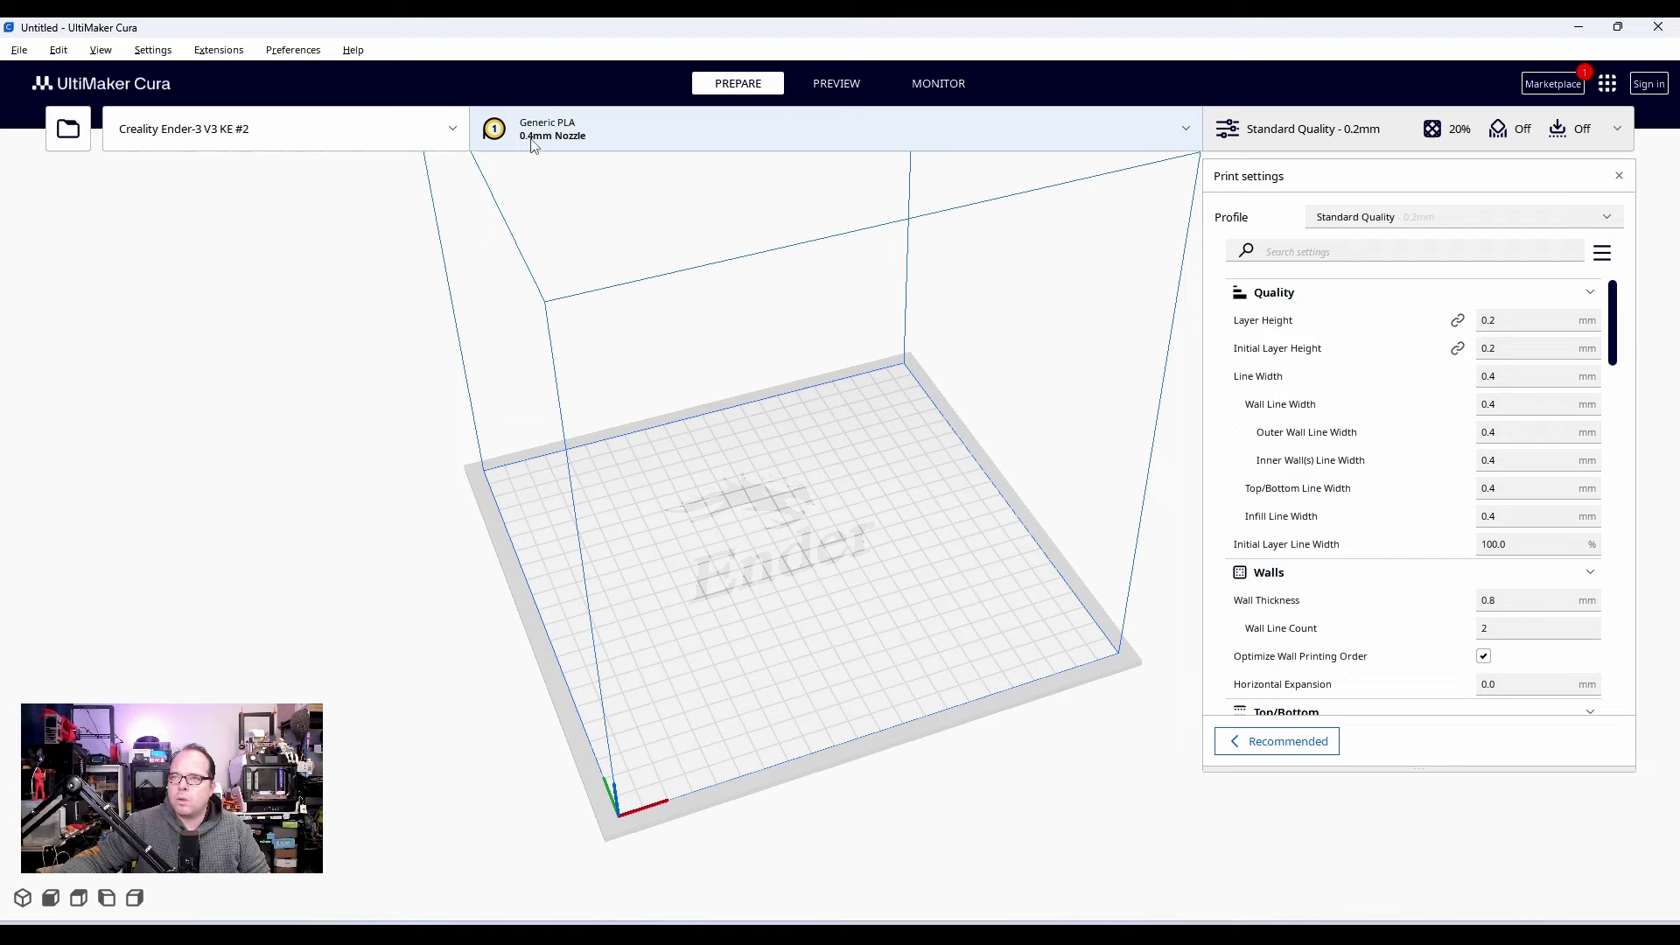
{"action": "left_click", "coordinate": [614, 145]}
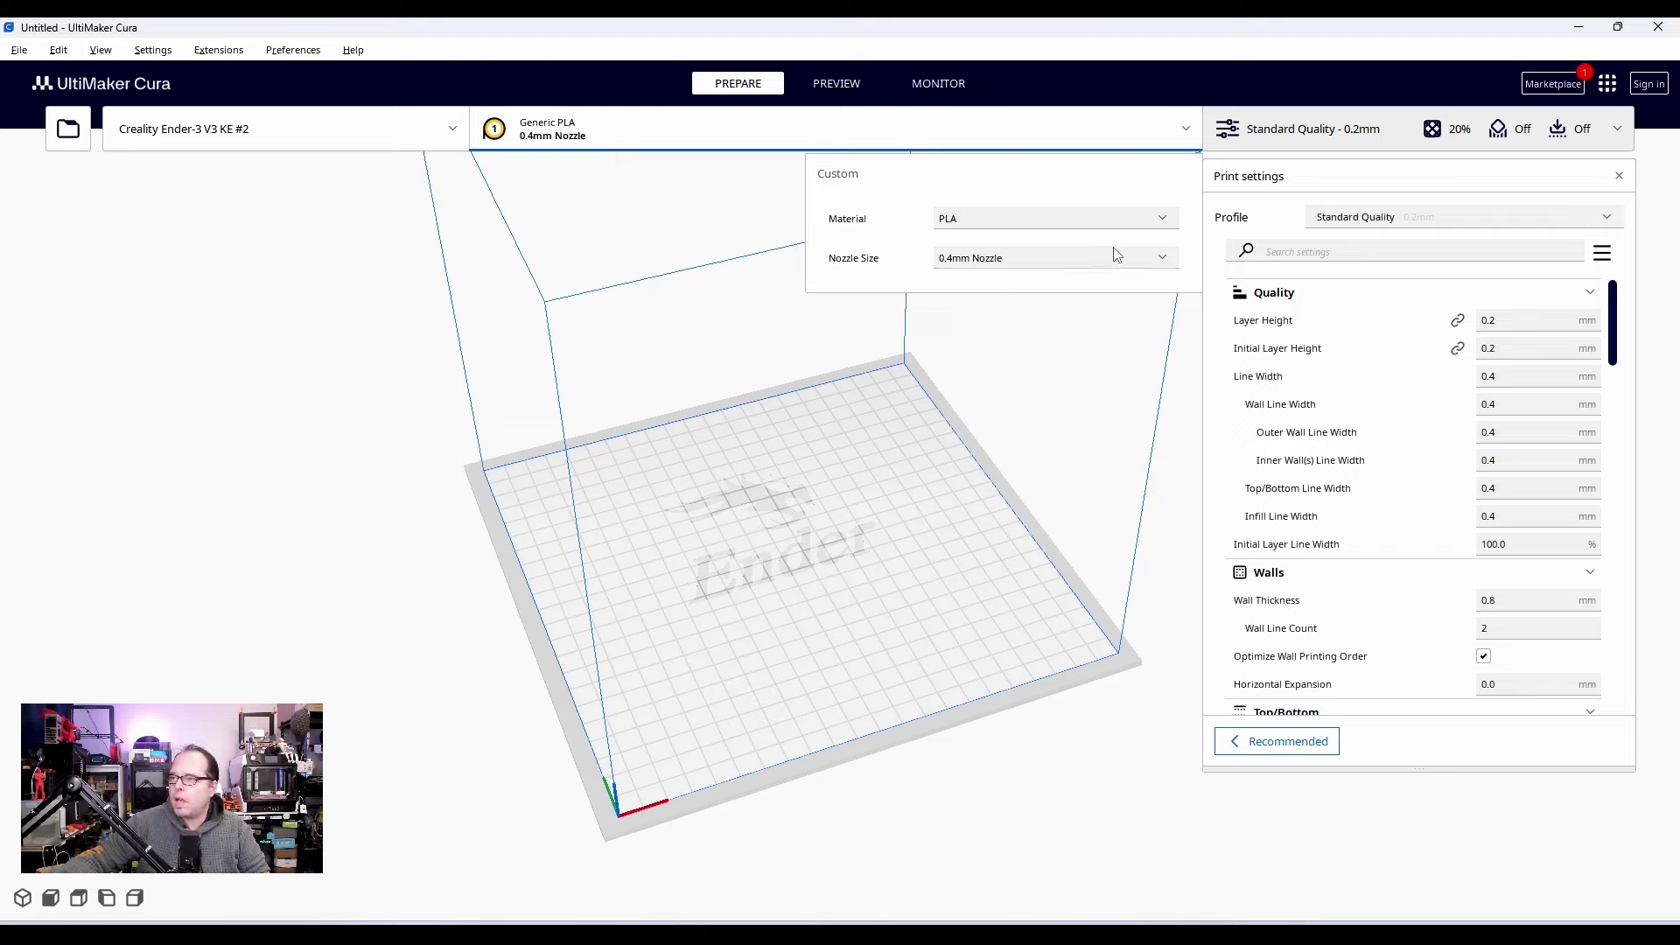
{"action": "left_click", "coordinate": [374, 341]}
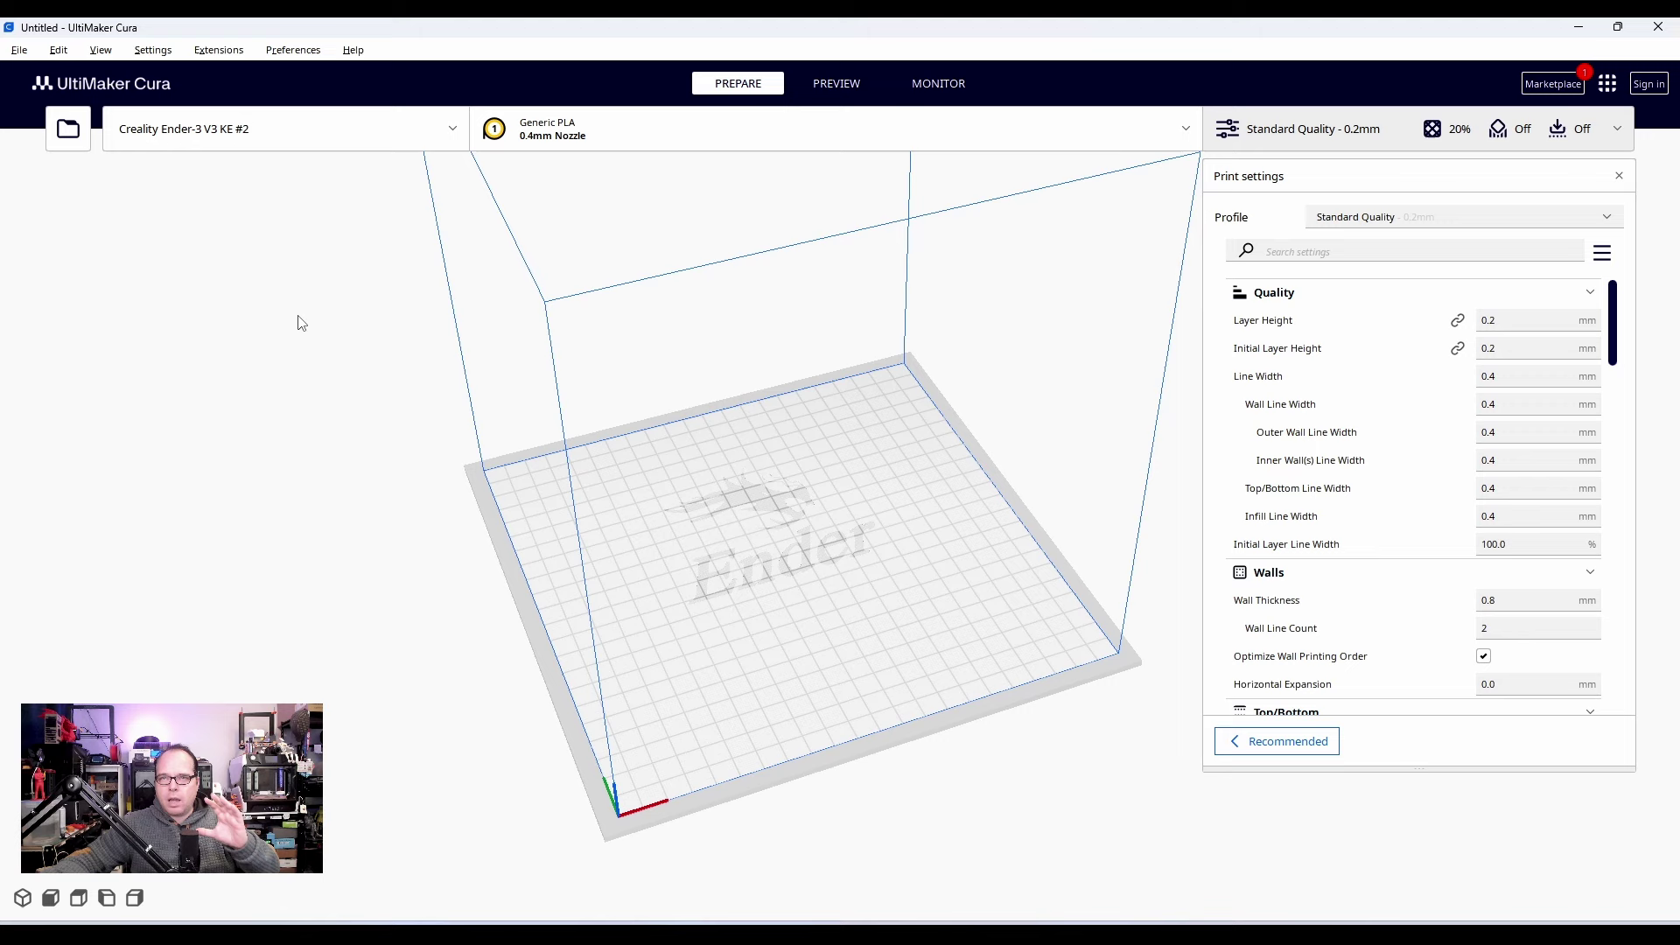
Load 3DBenchy from the Benchy Boat files folder onto the build plate
{"action": "left_click", "coordinate": [68, 140]}
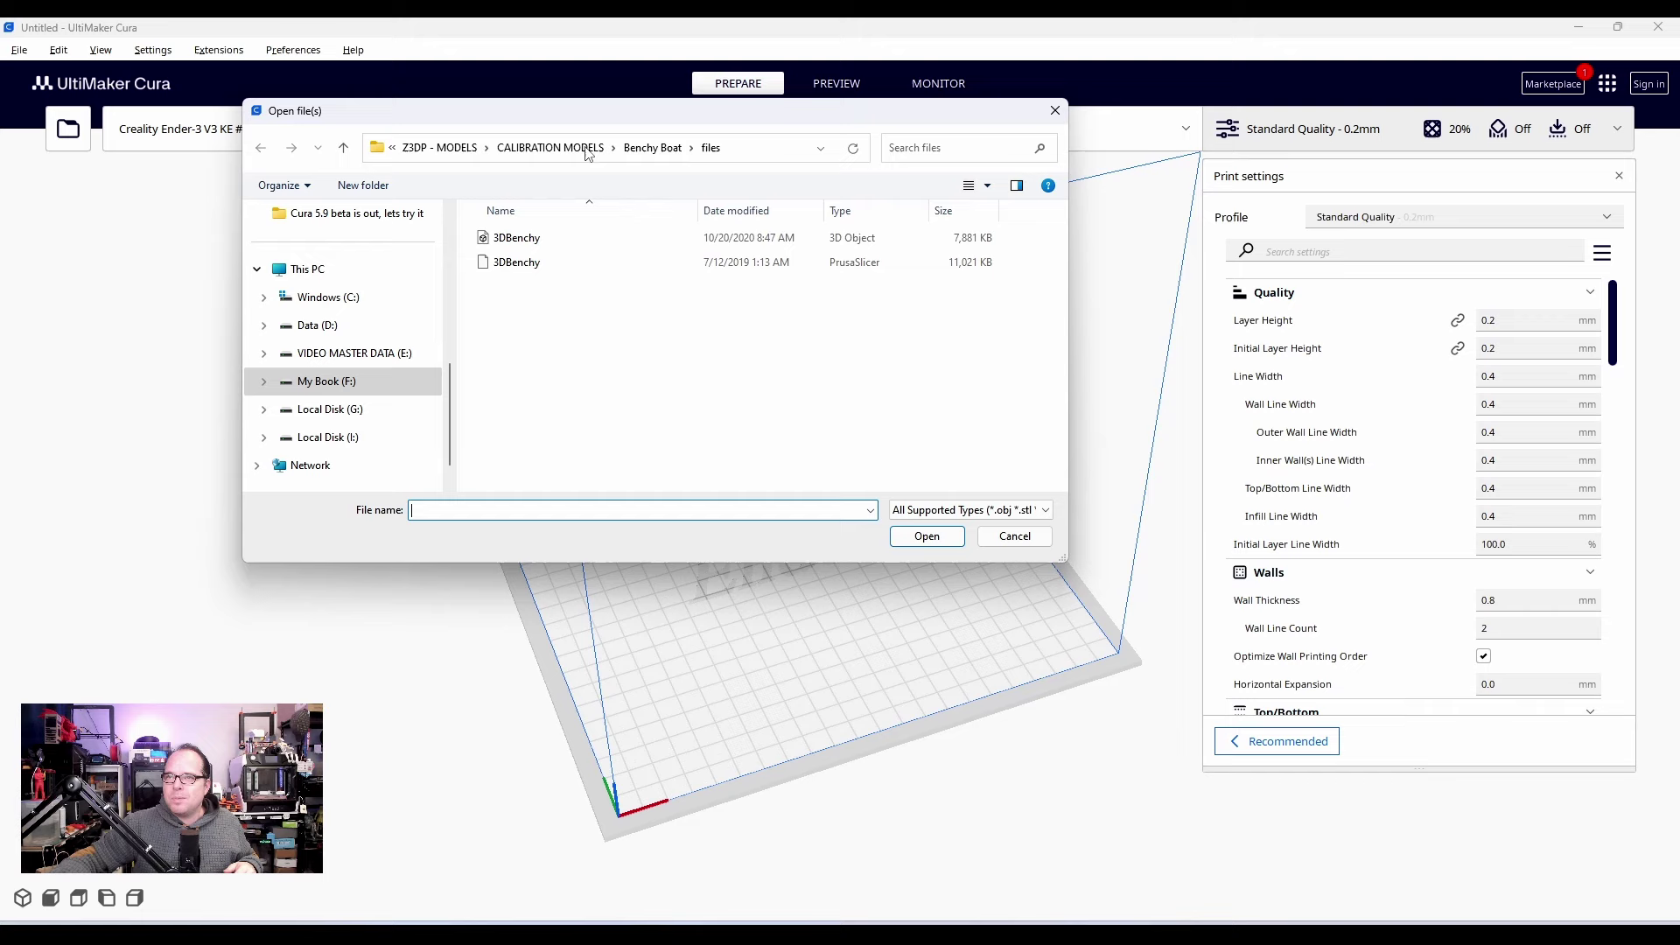
{"action": "double_click", "coordinate": [512, 238]}
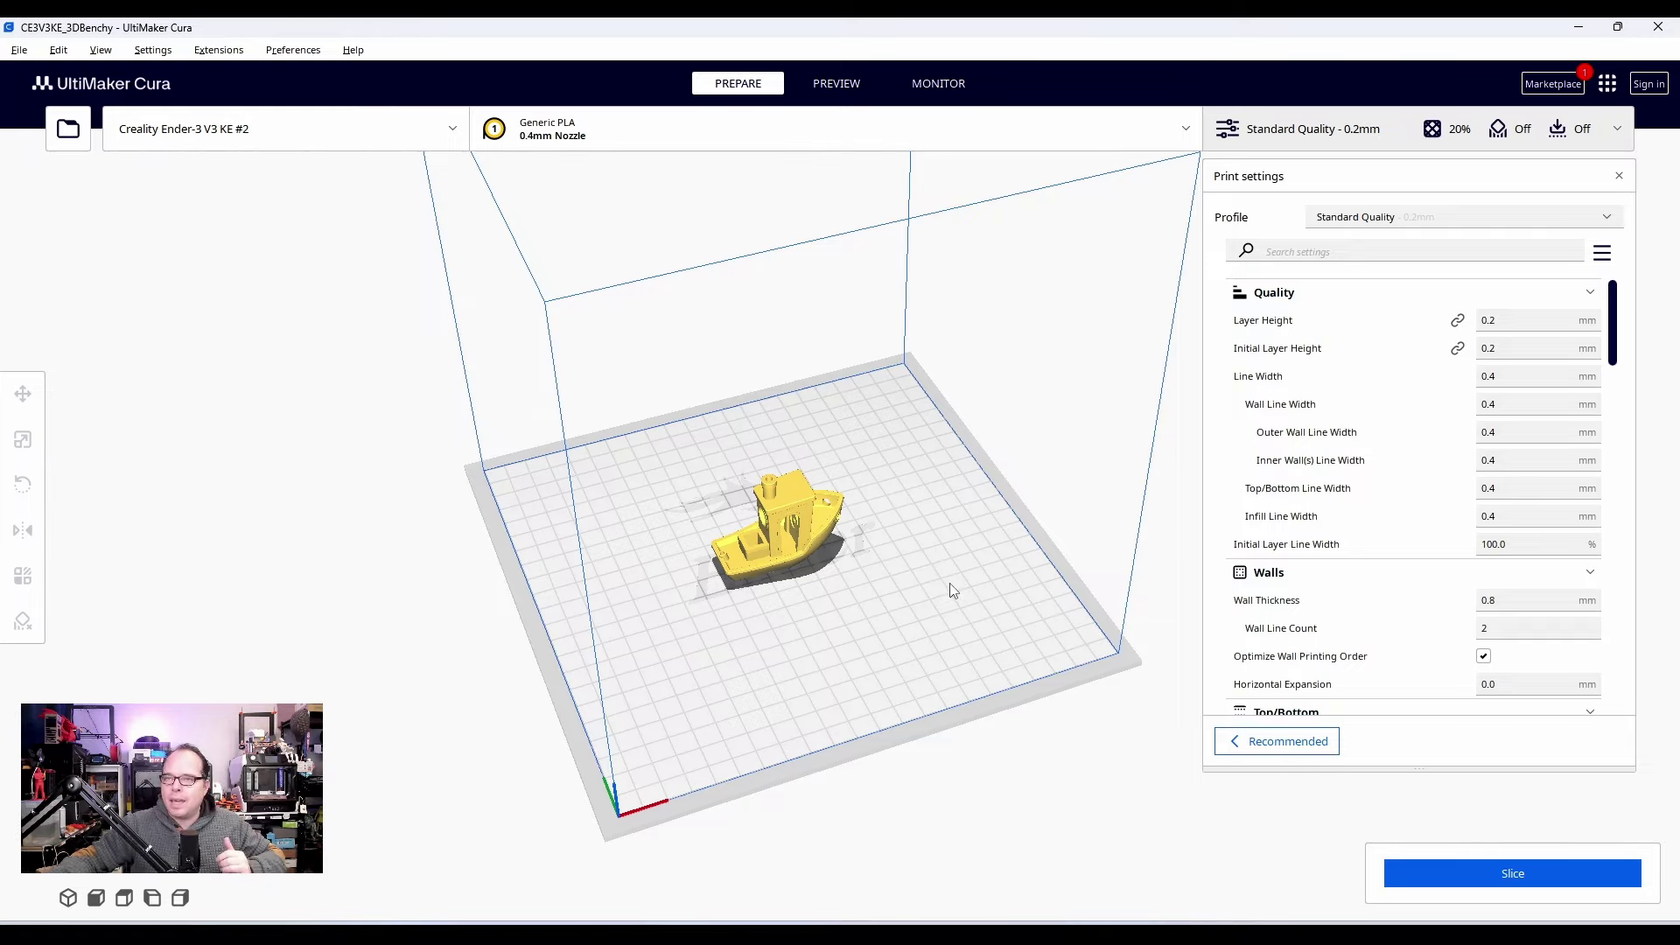
Zoom in and orbit around the Benchy to view its side and front-left overhangs
{"action": "right_click_drag", "start_coordinate": [953, 591], "coordinate": [645, 745]}
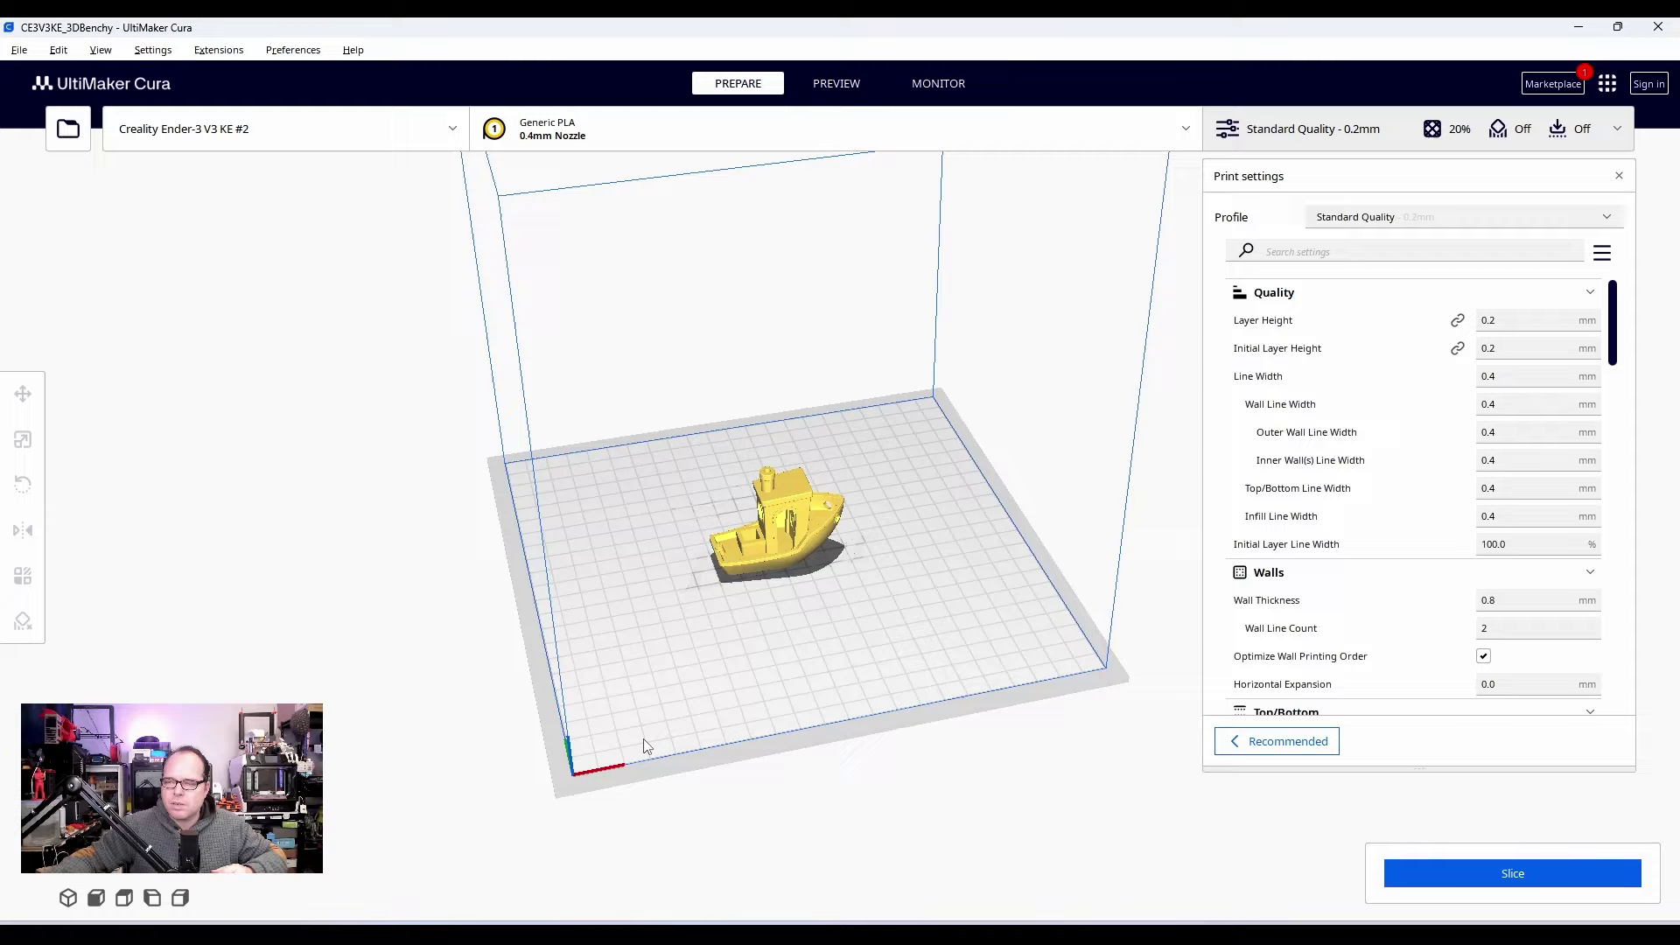
{"action": "scroll", "coordinate": [778, 565], "scroll_direction": "up", "scroll_amount": 6}
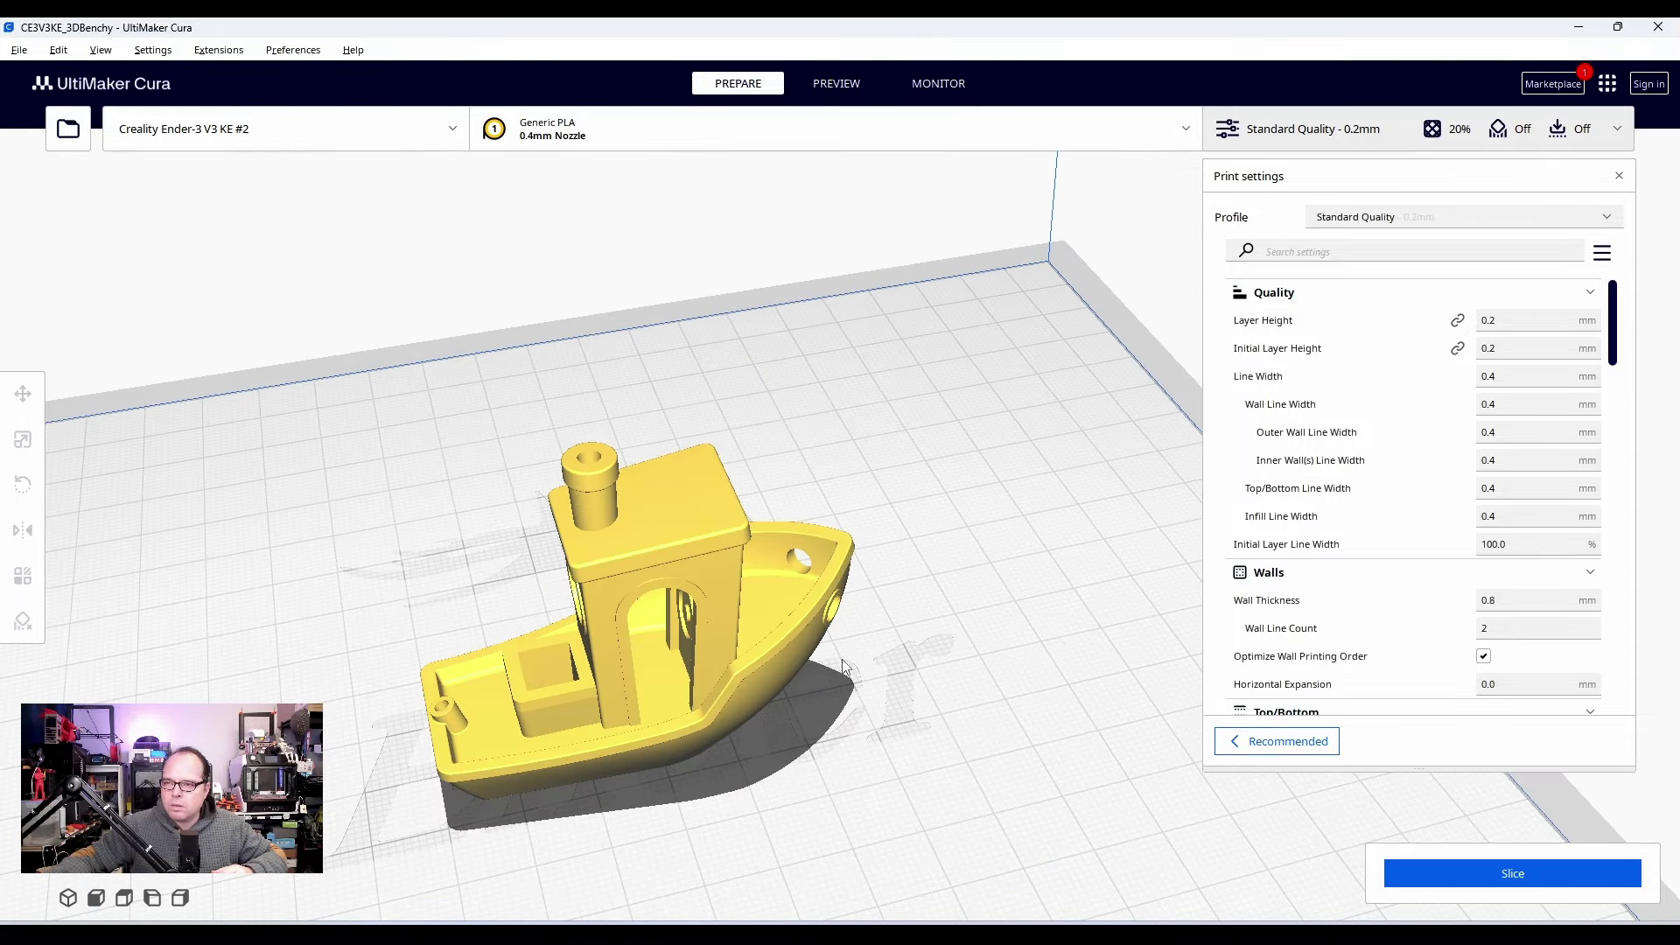
{"action": "right_click_drag", "start_coordinate": [845, 667], "coordinate": [926, 798]}
{"action": "right_click_drag", "start_coordinate": [1027, 794], "coordinate": [1077, 790]}
{"action": "right_click_drag", "start_coordinate": [652, 733], "coordinate": [972, 734]}
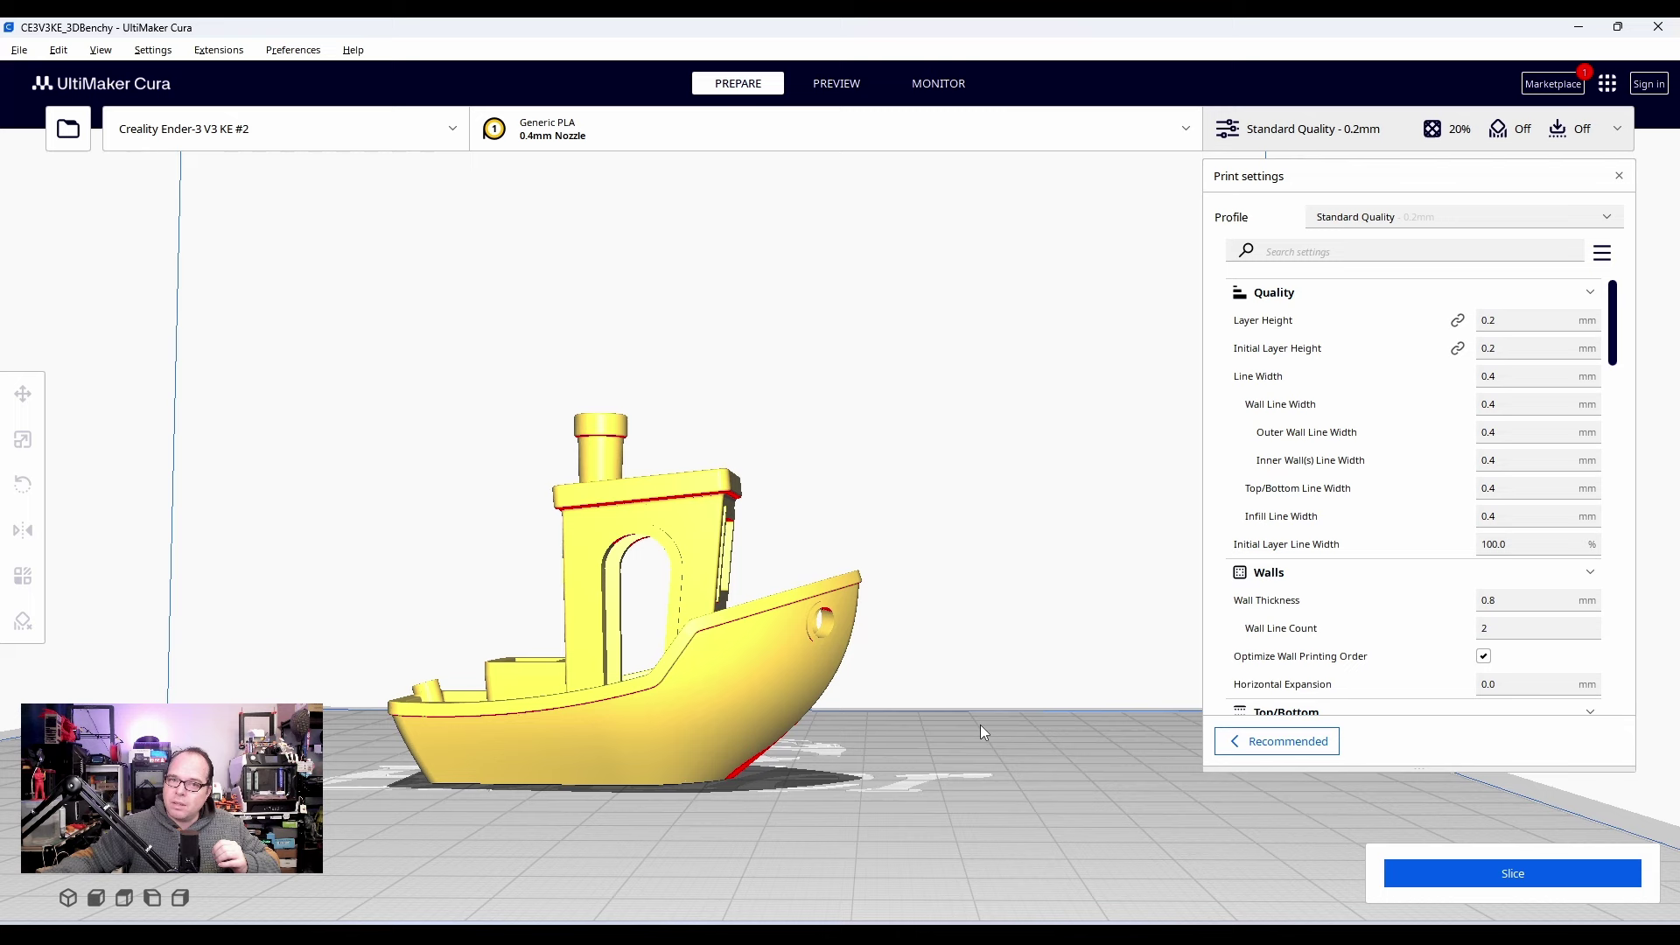
{"action": "right_click_drag", "start_coordinate": [980, 725], "coordinate": [1137, 744]}
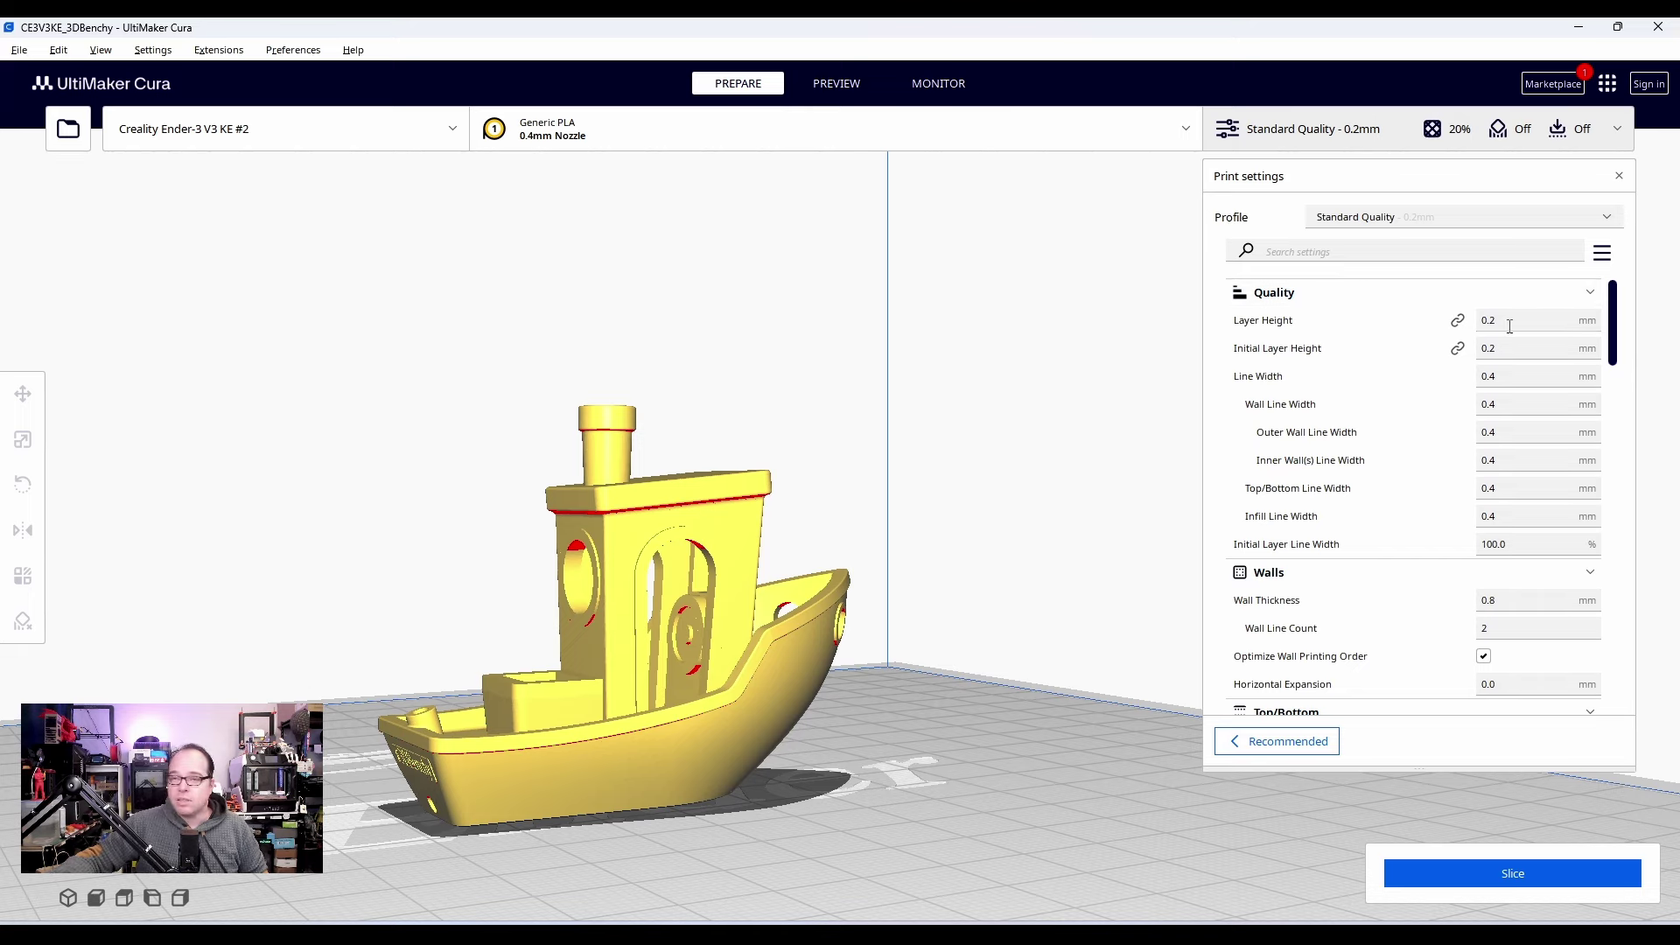
Scroll the print settings and show the visibility choices: Custom selection, Basic, Advanced, Expert, All
{"action": "scroll", "coordinate": [1617, 328], "scroll_direction": "down", "scroll_amount": 1}
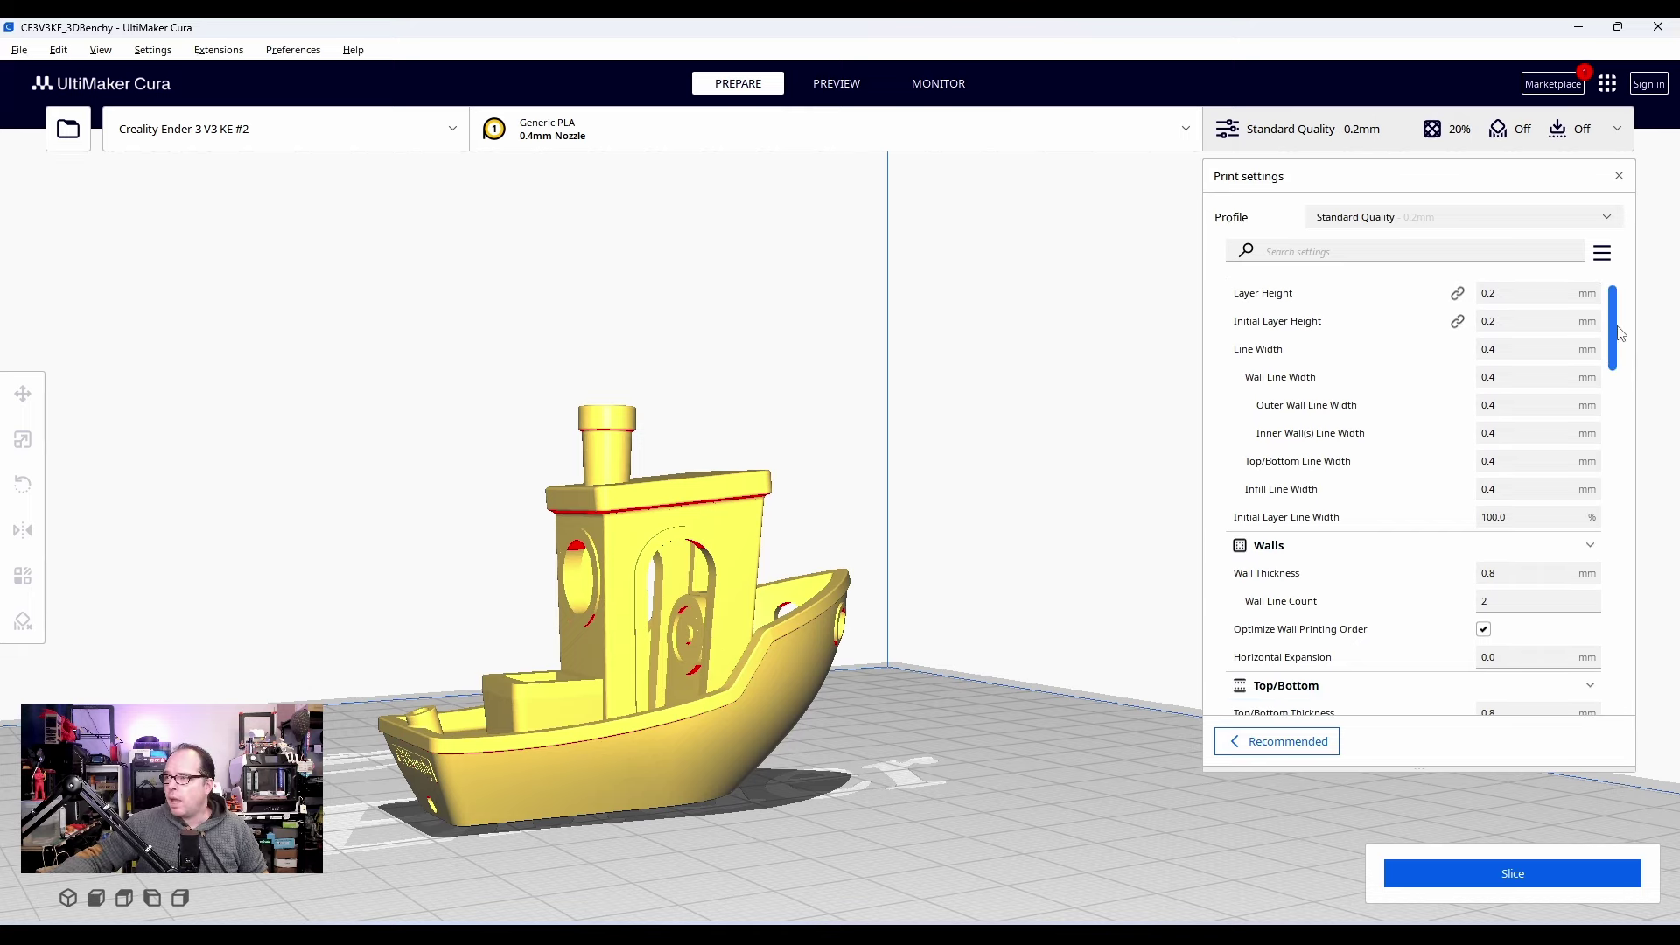
{"action": "mouse_move", "coordinate": [1457, 364]}
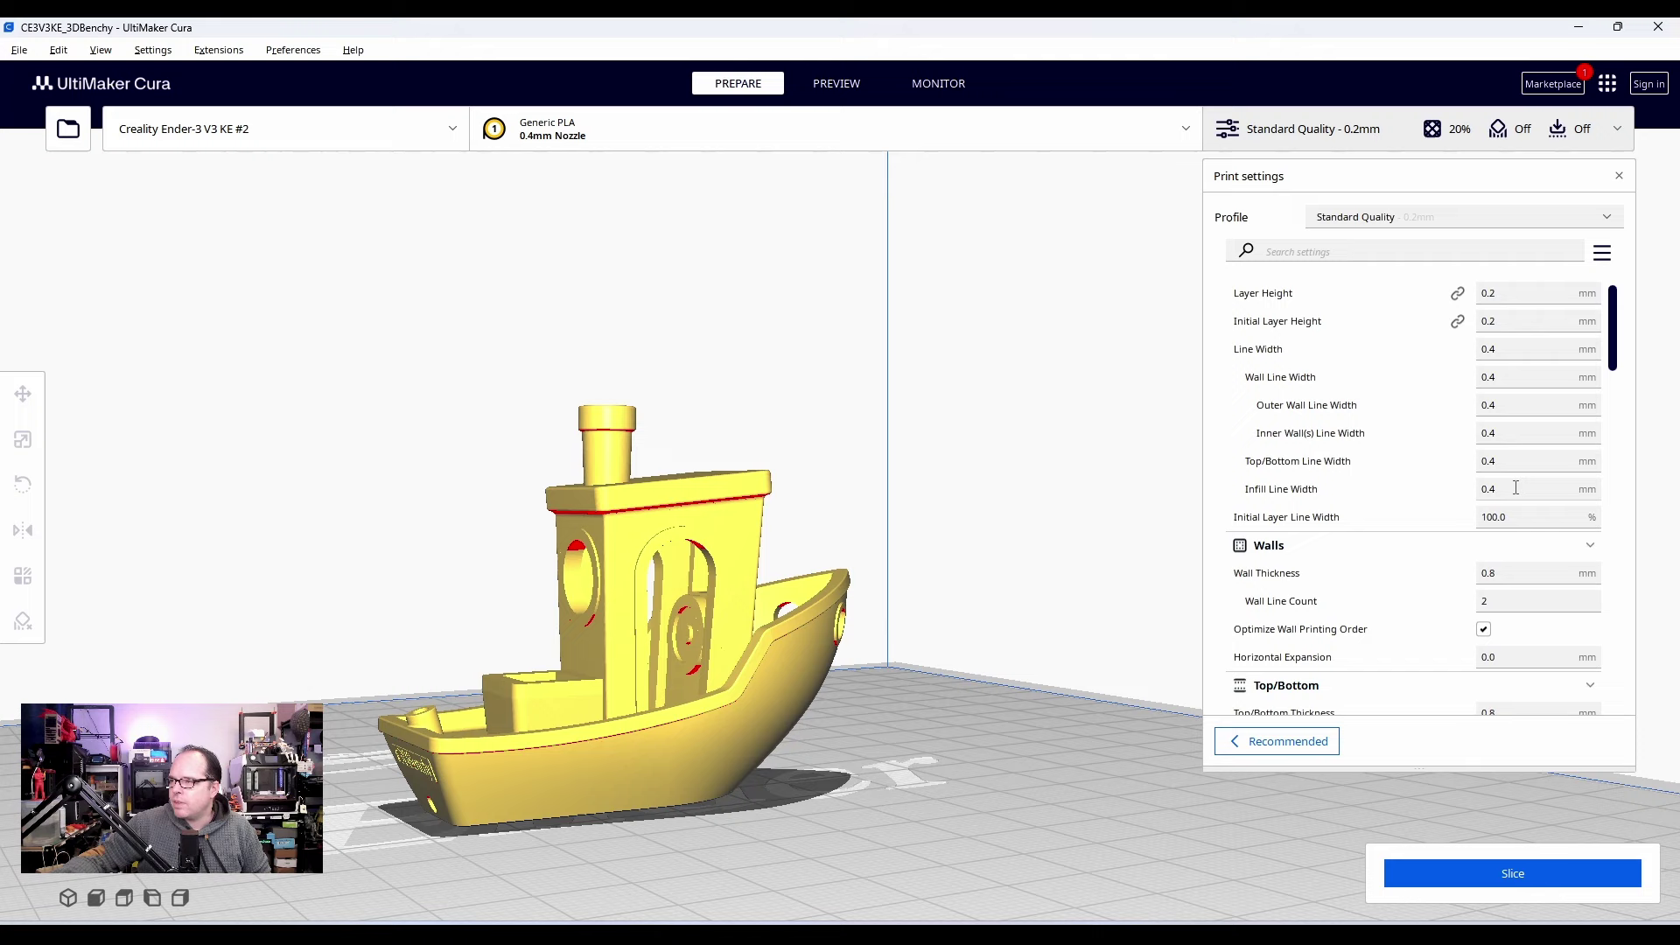
{"action": "left_click", "coordinate": [1602, 253]}
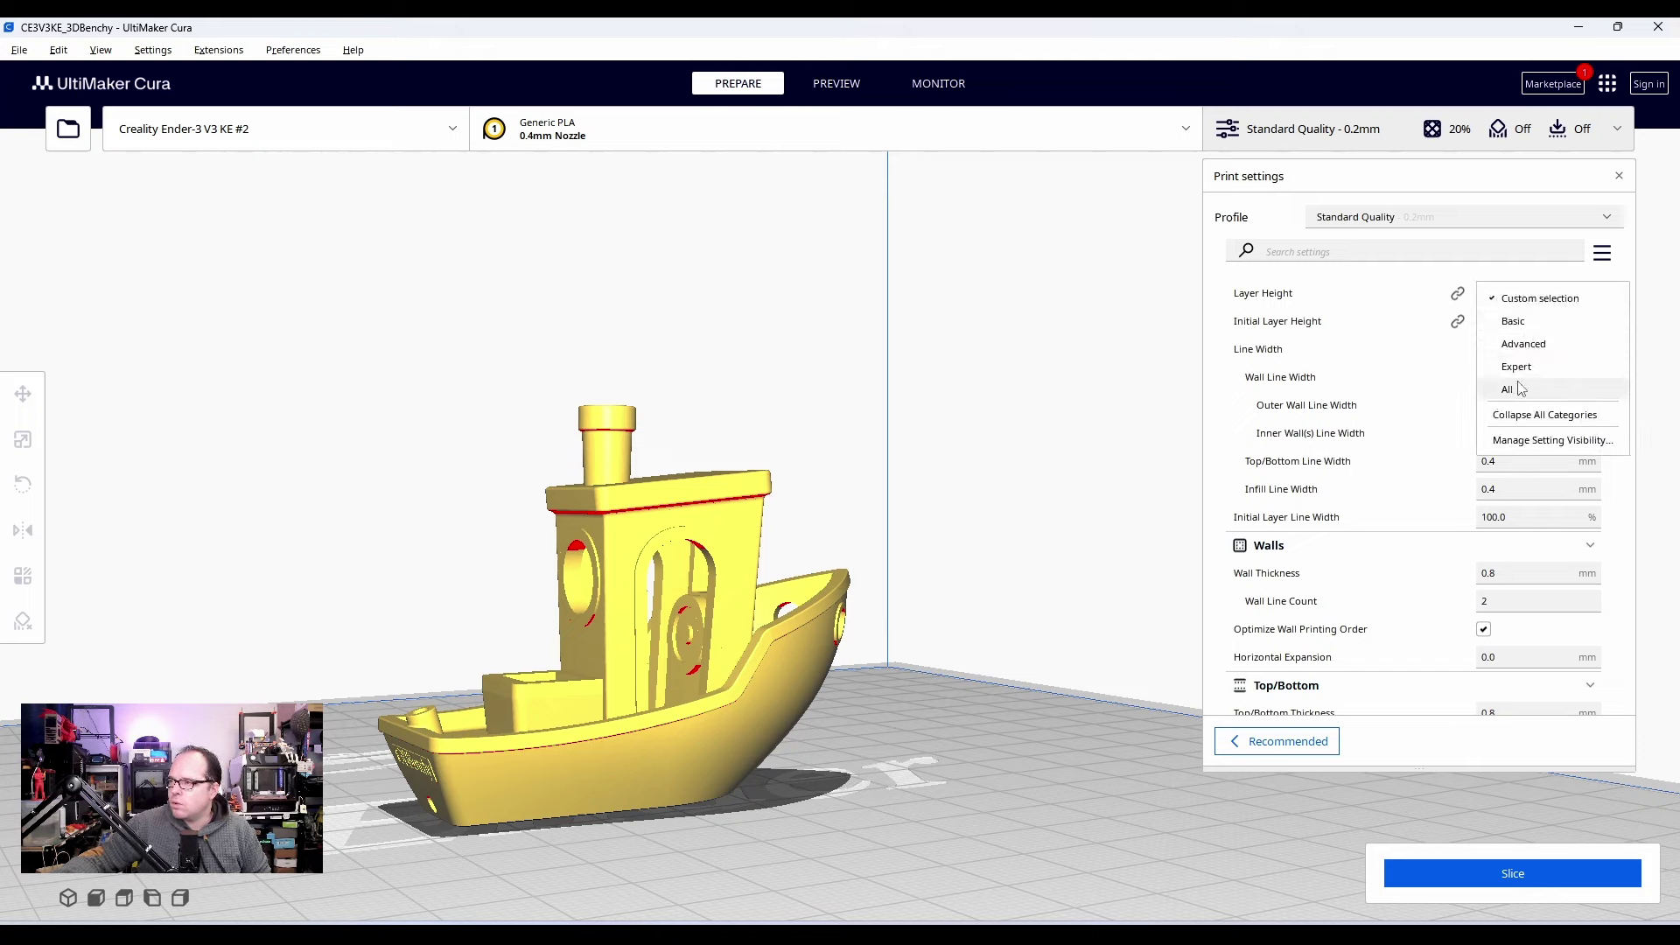
Switch the settings visibility to Basic and change Wall Line Count from 2 to 3
{"action": "left_click", "coordinate": [1517, 323]}
{"action": "scroll", "coordinate": [1361, 391], "scroll_direction": "up", "scroll_amount": 1}
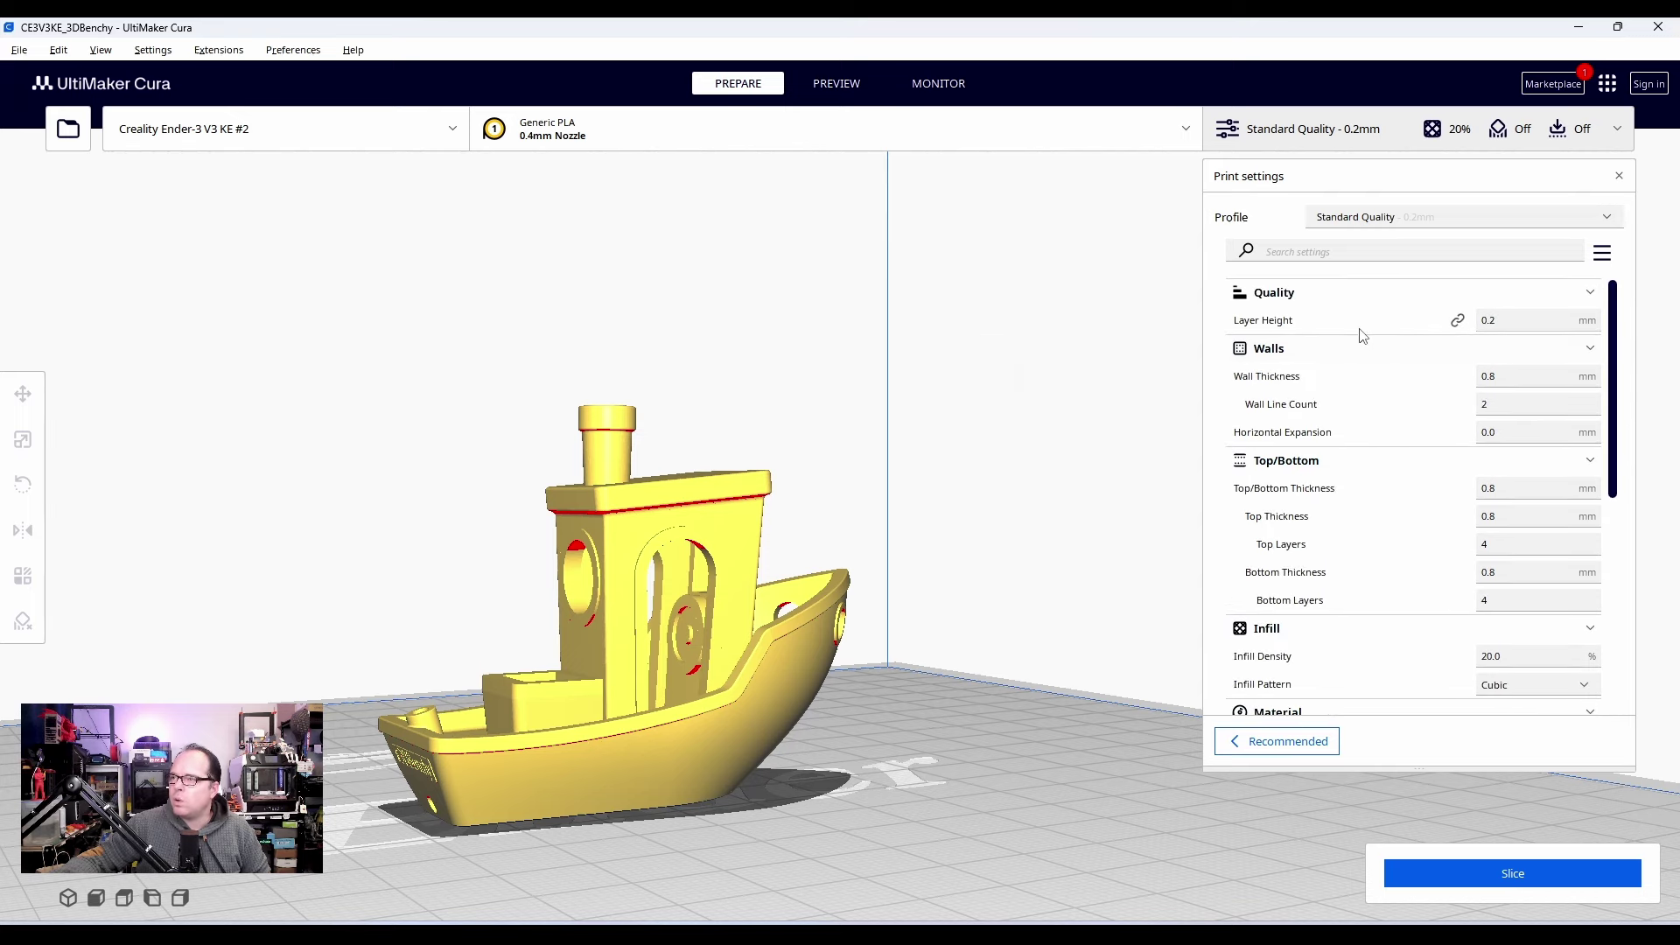
{"action": "mouse_move", "coordinate": [1355, 326]}
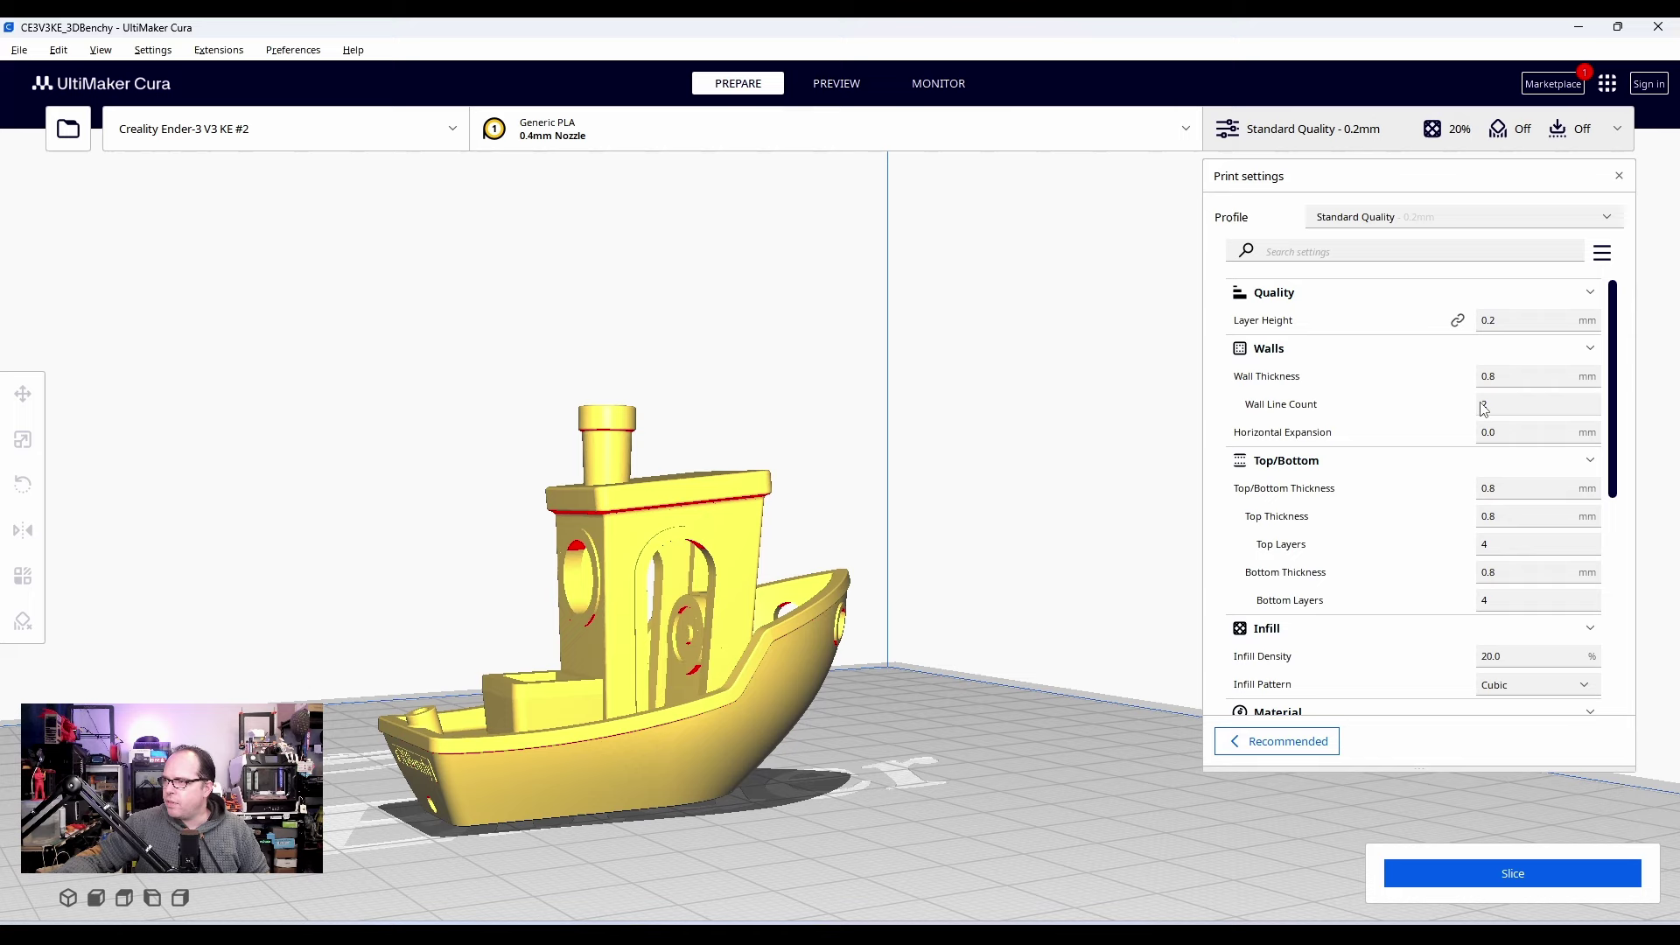
{"action": "mouse_move", "coordinate": [1503, 390]}
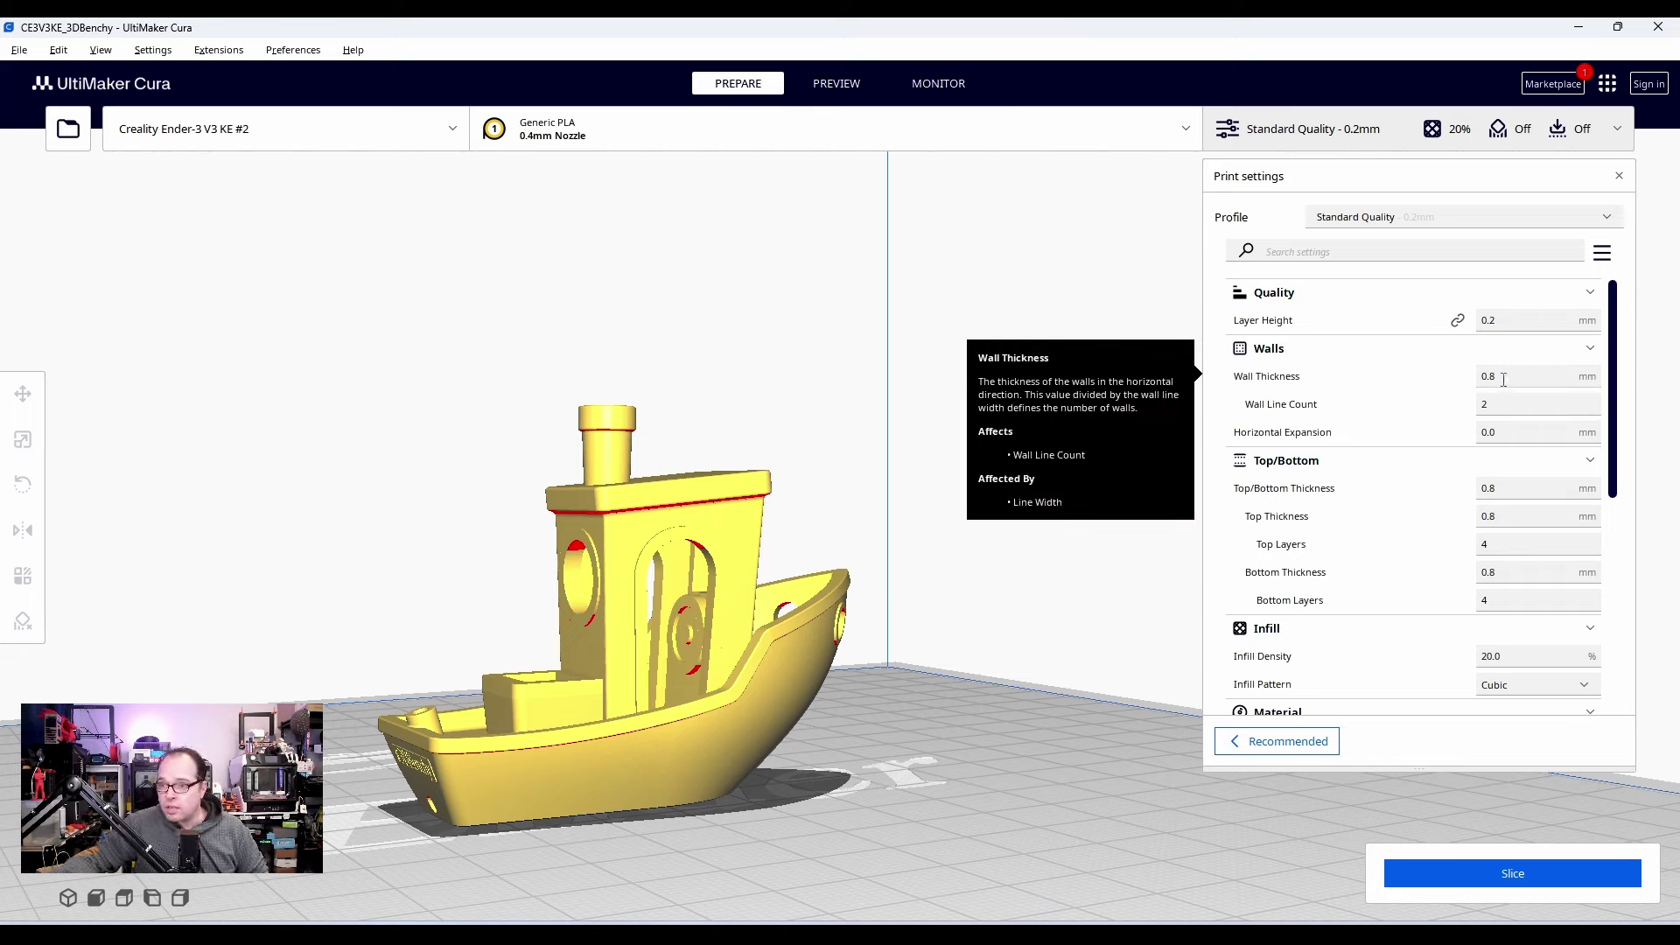
{"action": "mouse_move", "coordinate": [1496, 432]}
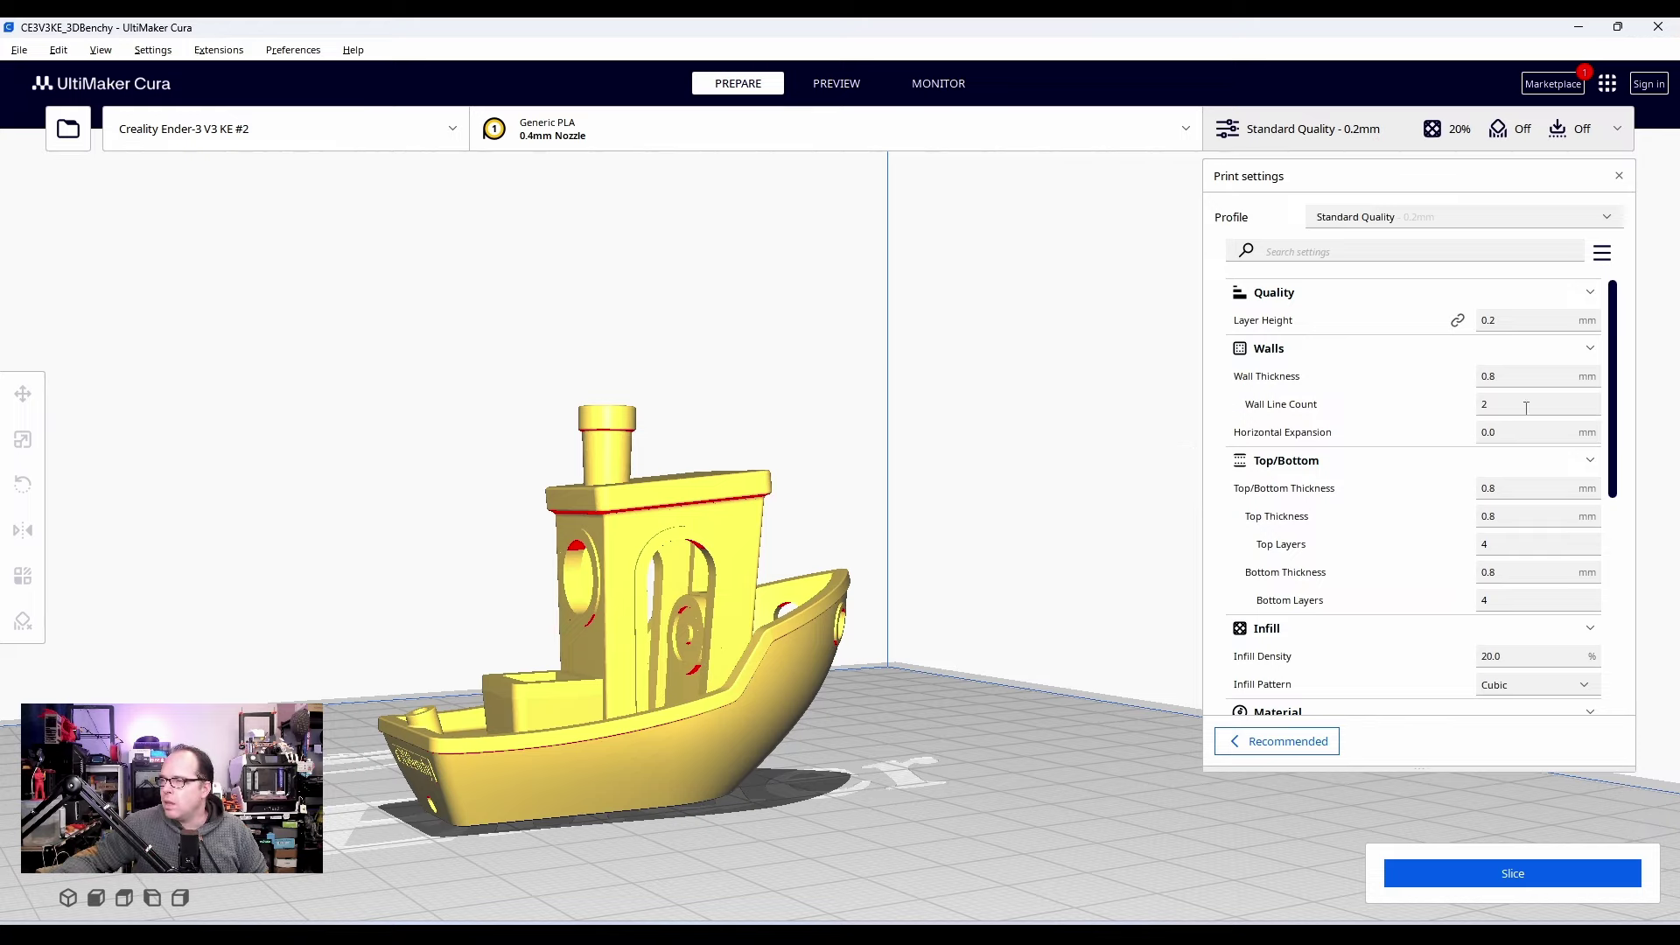
{"action": "left_click", "coordinate": [1527, 407]}
{"action": "key", "text": "BackSpace"}
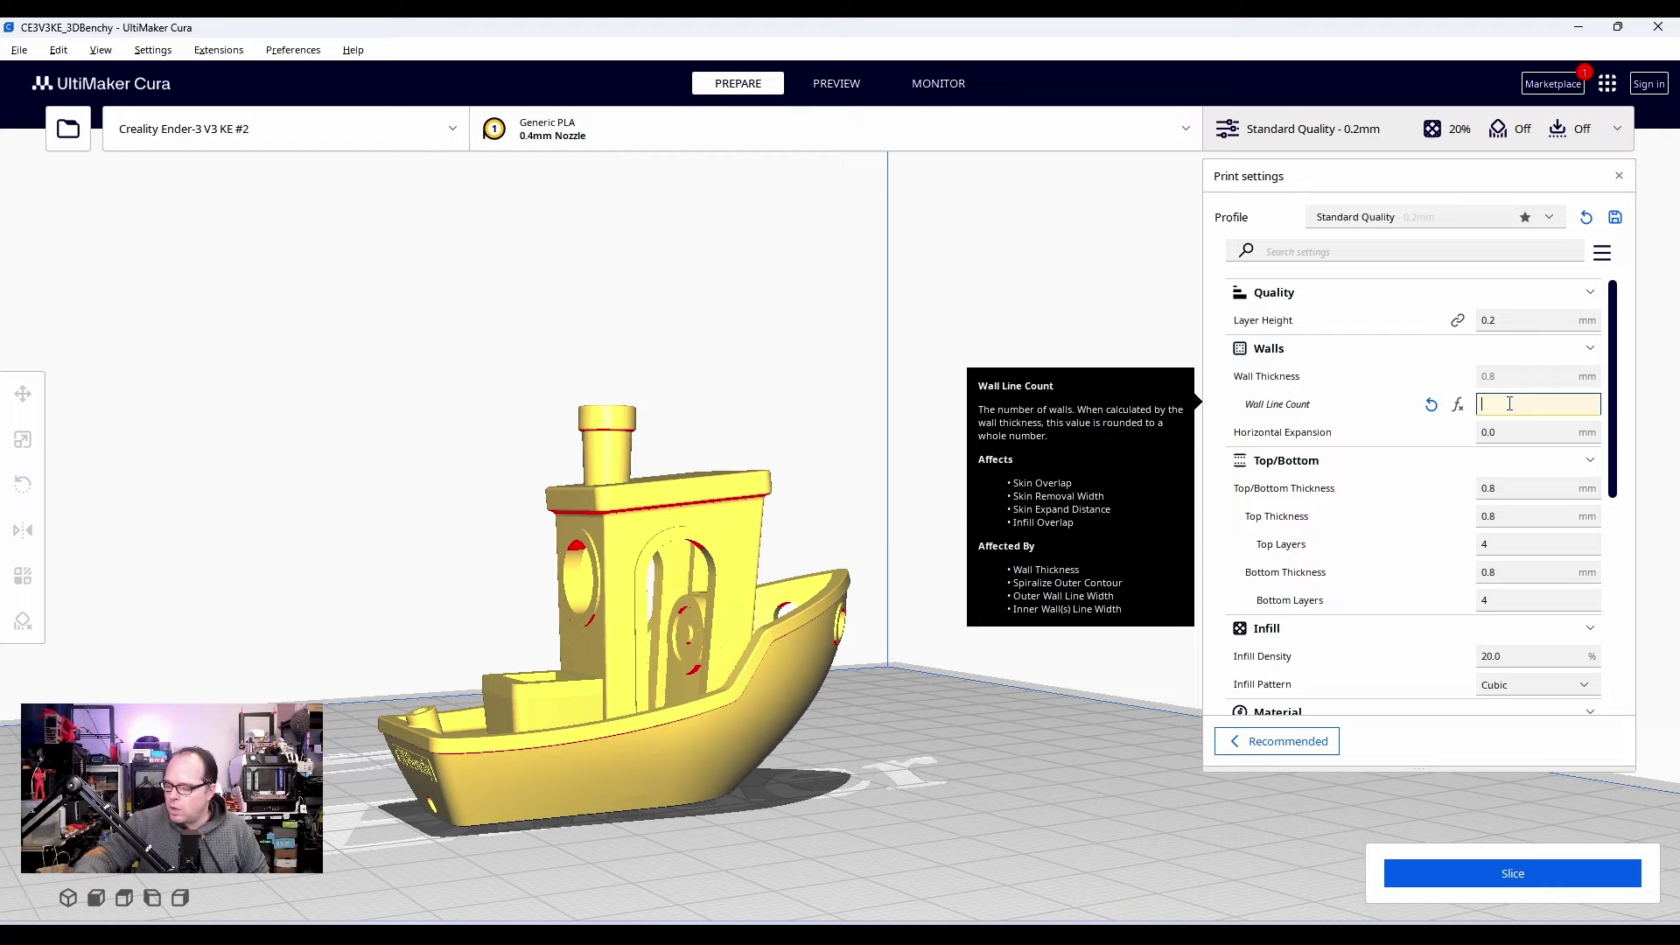
{"action": "type", "text": "3"}
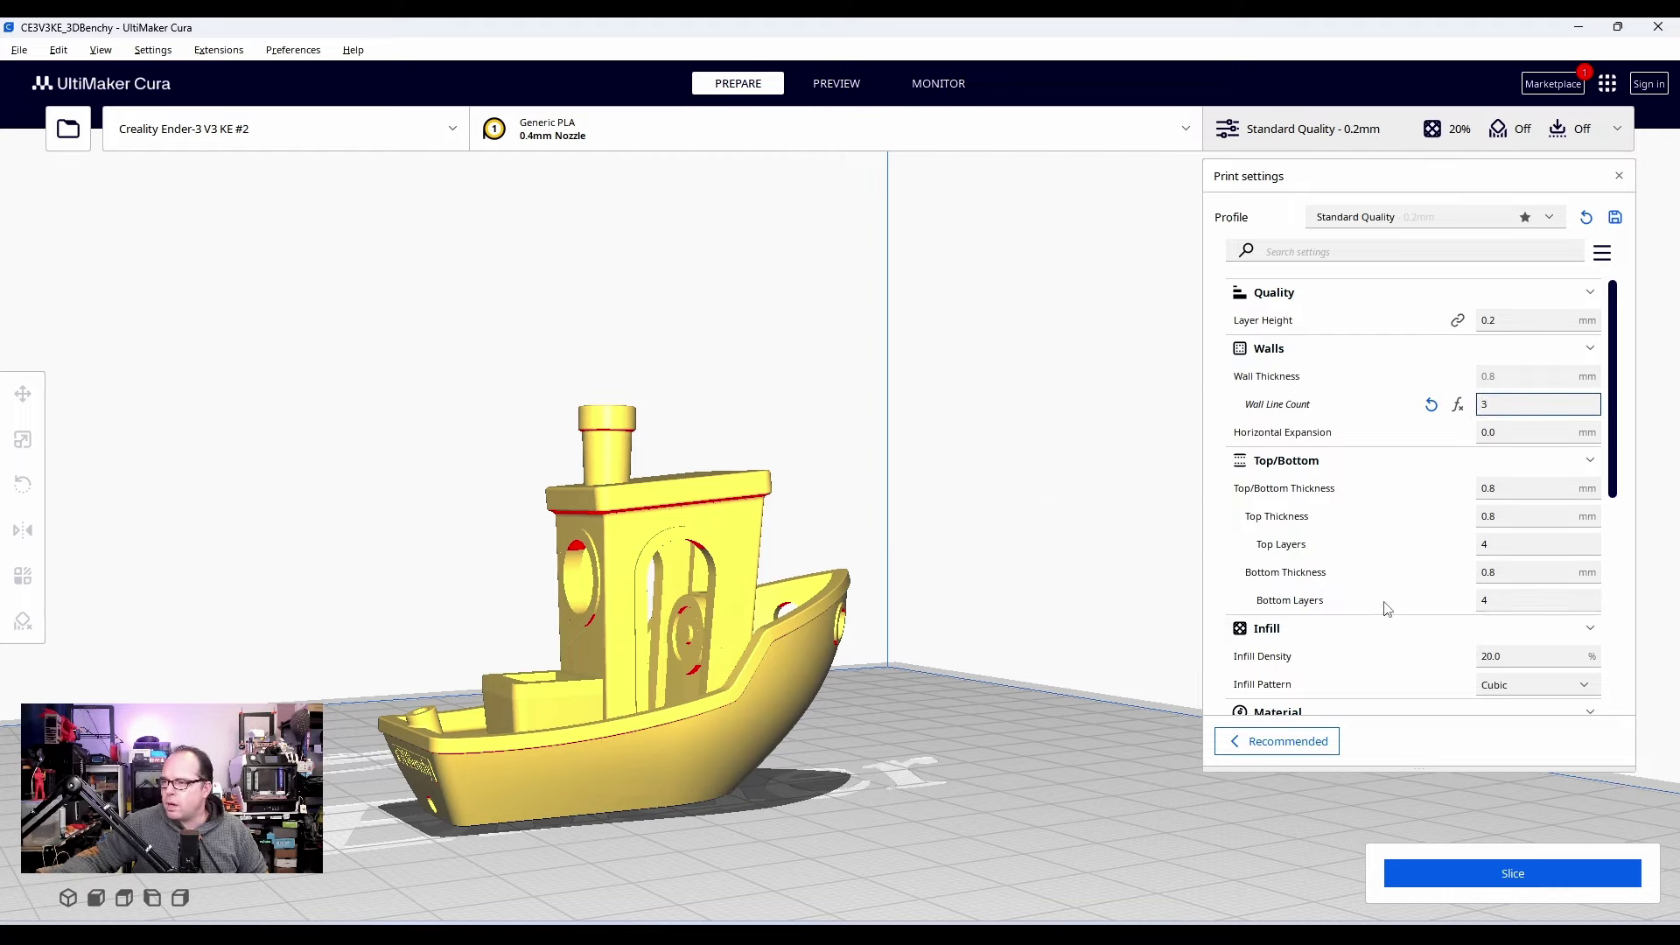
Set Infill Density to 10% and change the Infill Pattern from Cubic to Gyroid
{"action": "scroll", "coordinate": [1488, 578], "scroll_direction": "down", "scroll_amount": 3}
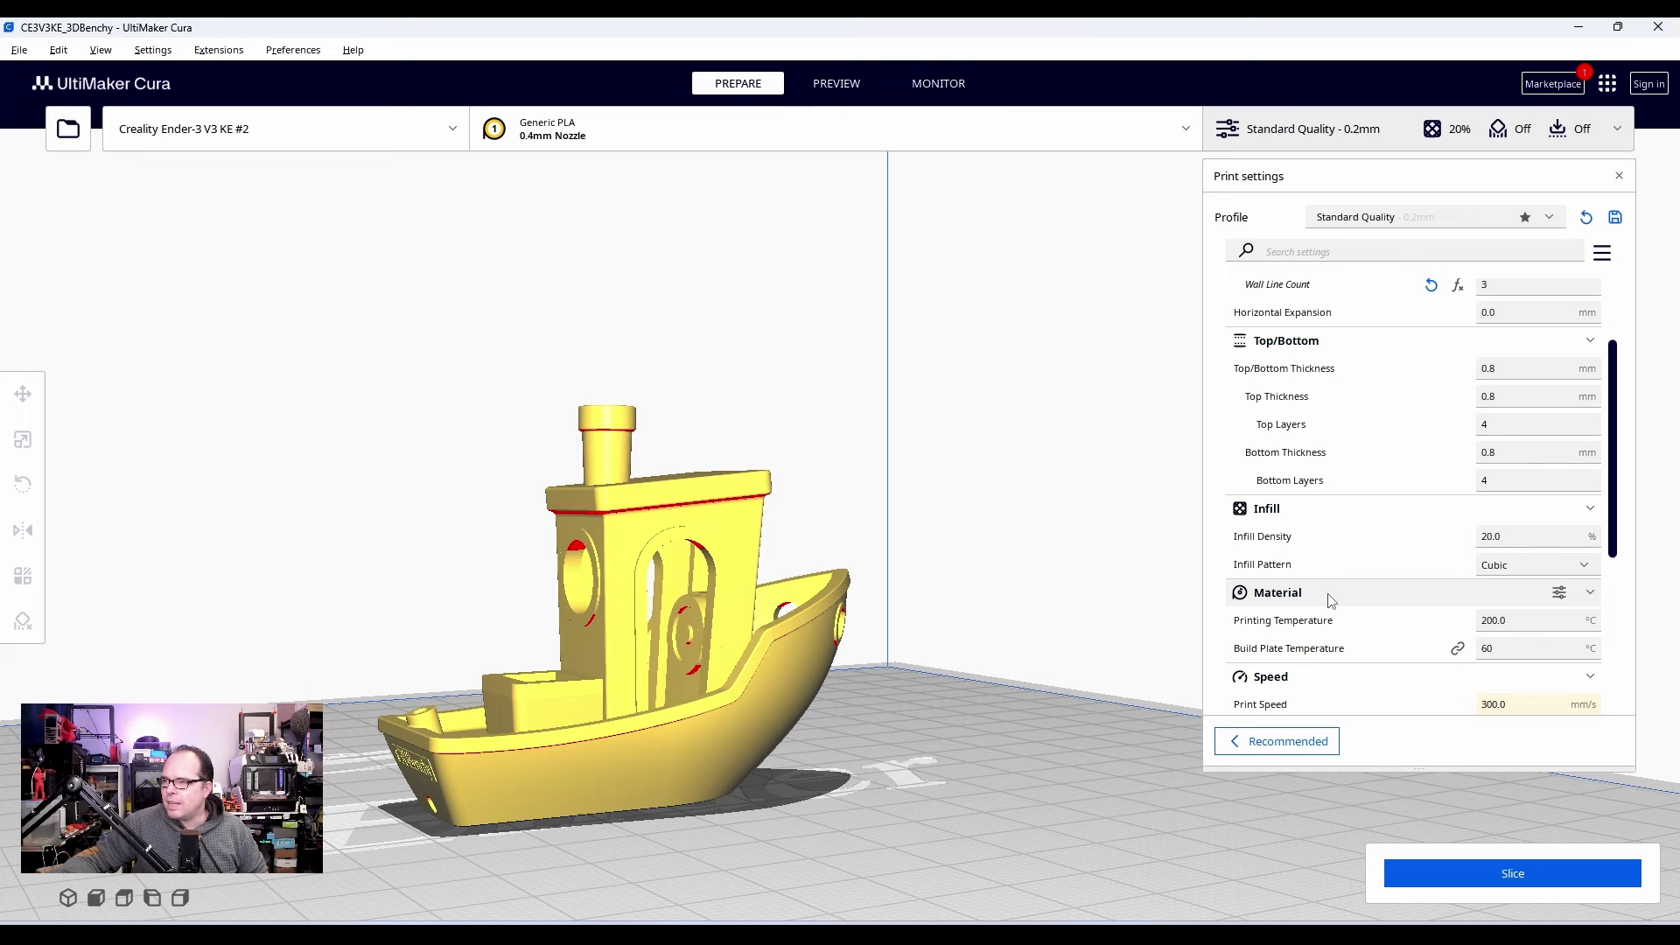
{"action": "double_click", "coordinate": [1493, 540]}
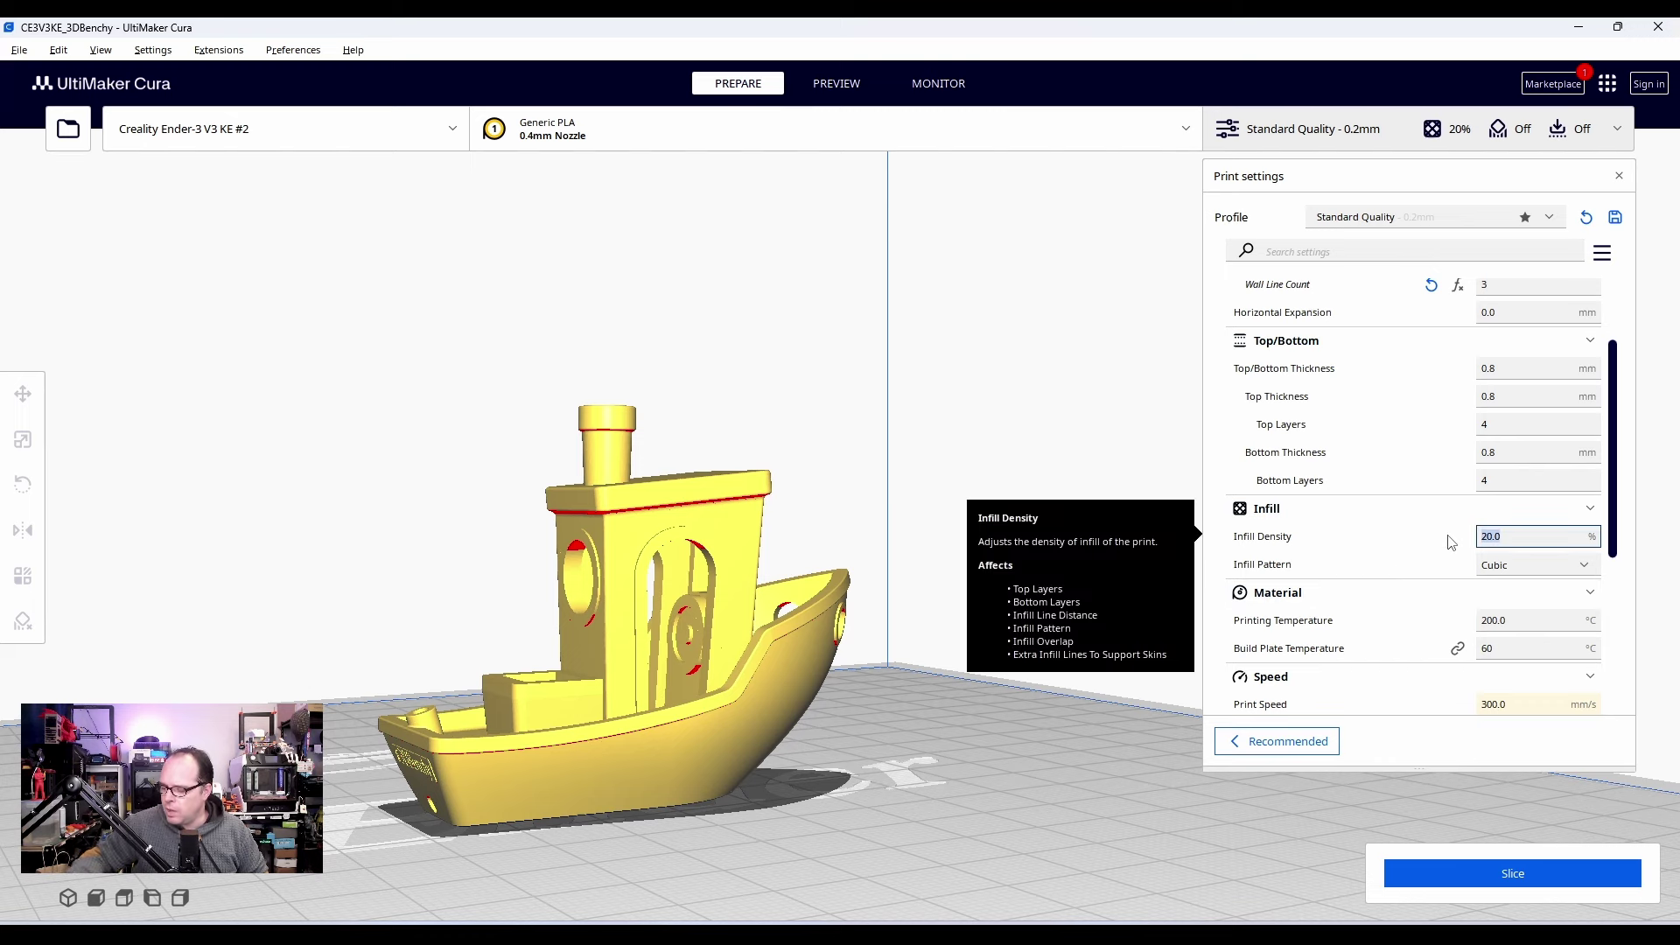
{"action": "type", "text": "10"}
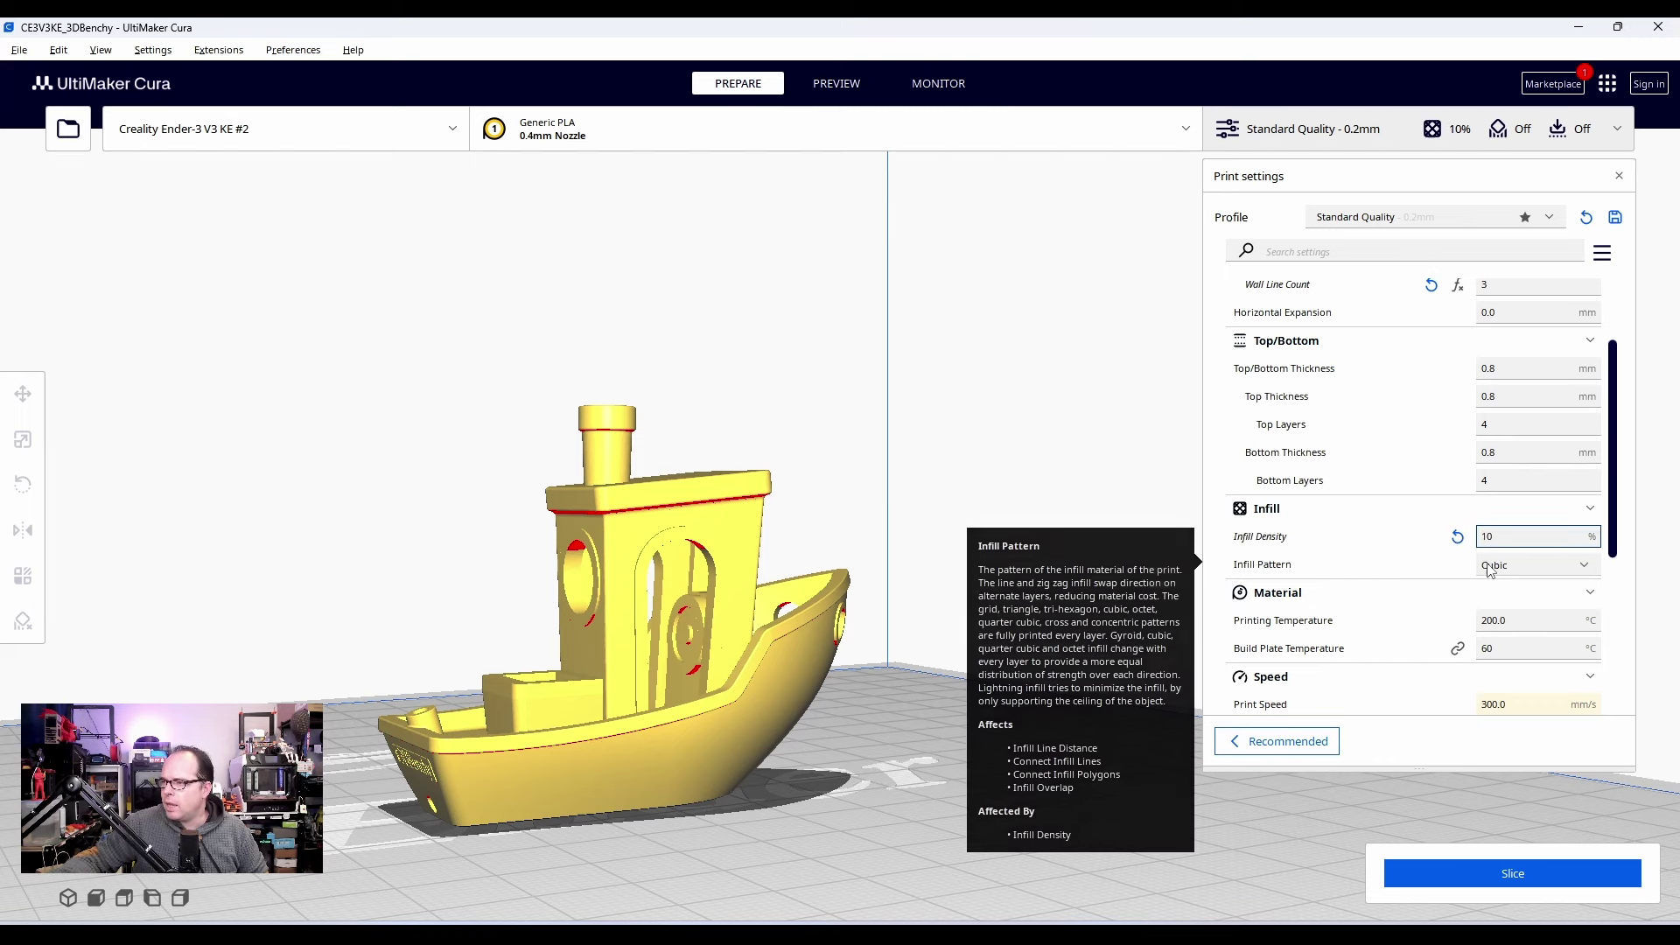
{"action": "left_click", "coordinate": [1514, 565]}
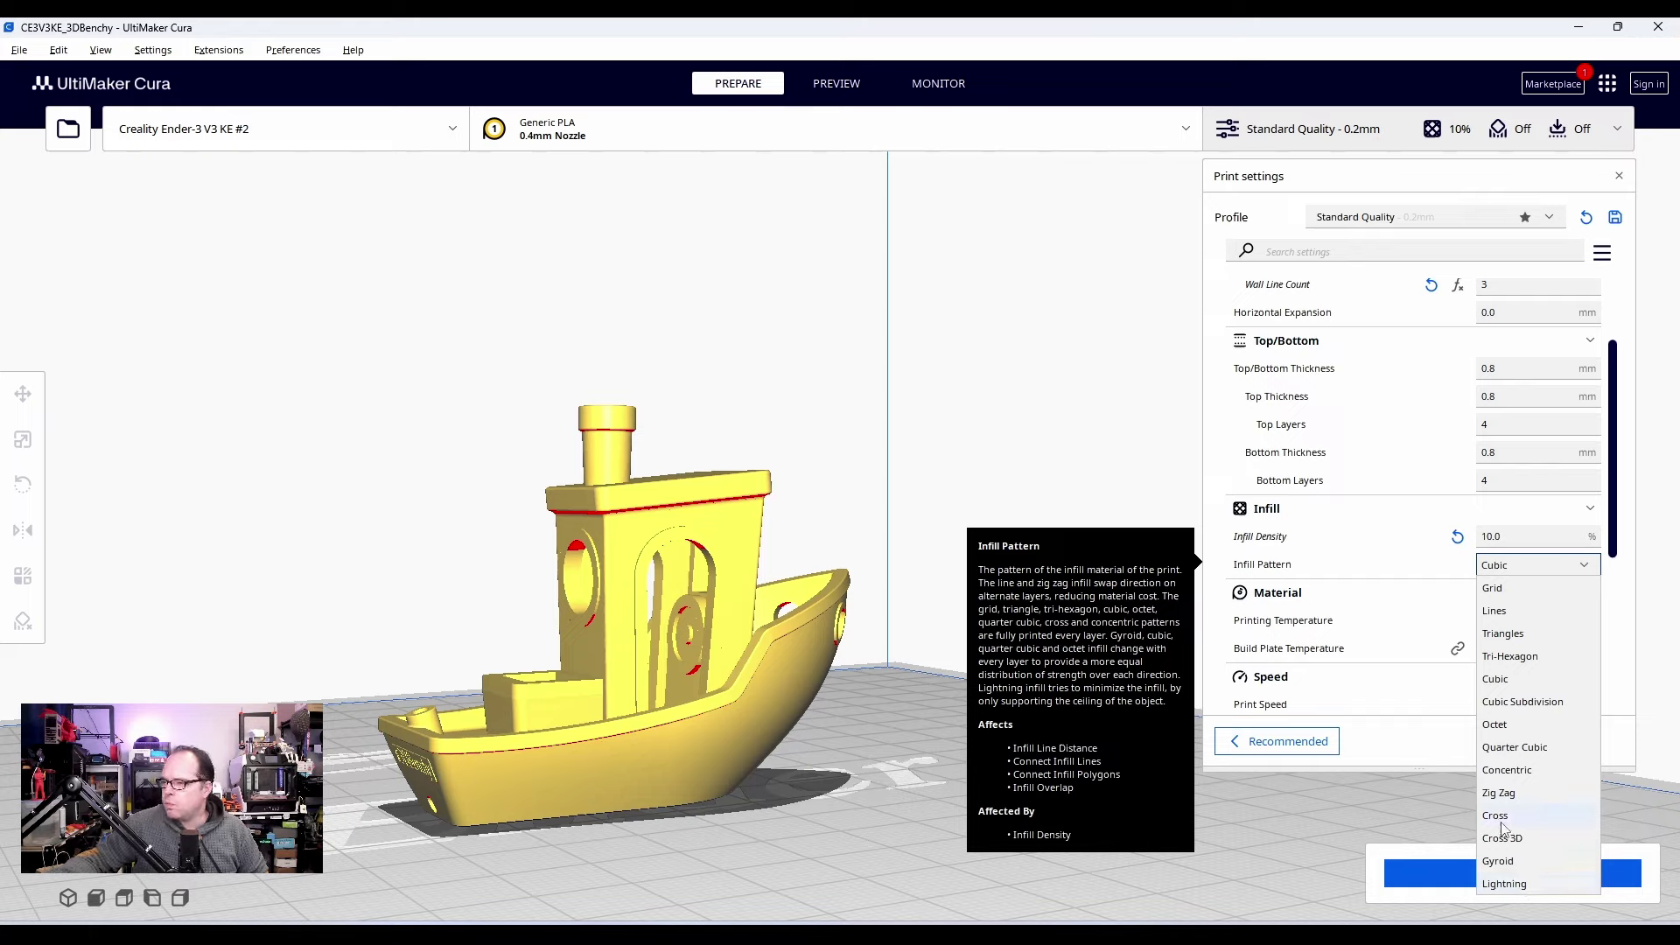
{"action": "left_click", "coordinate": [1505, 862]}
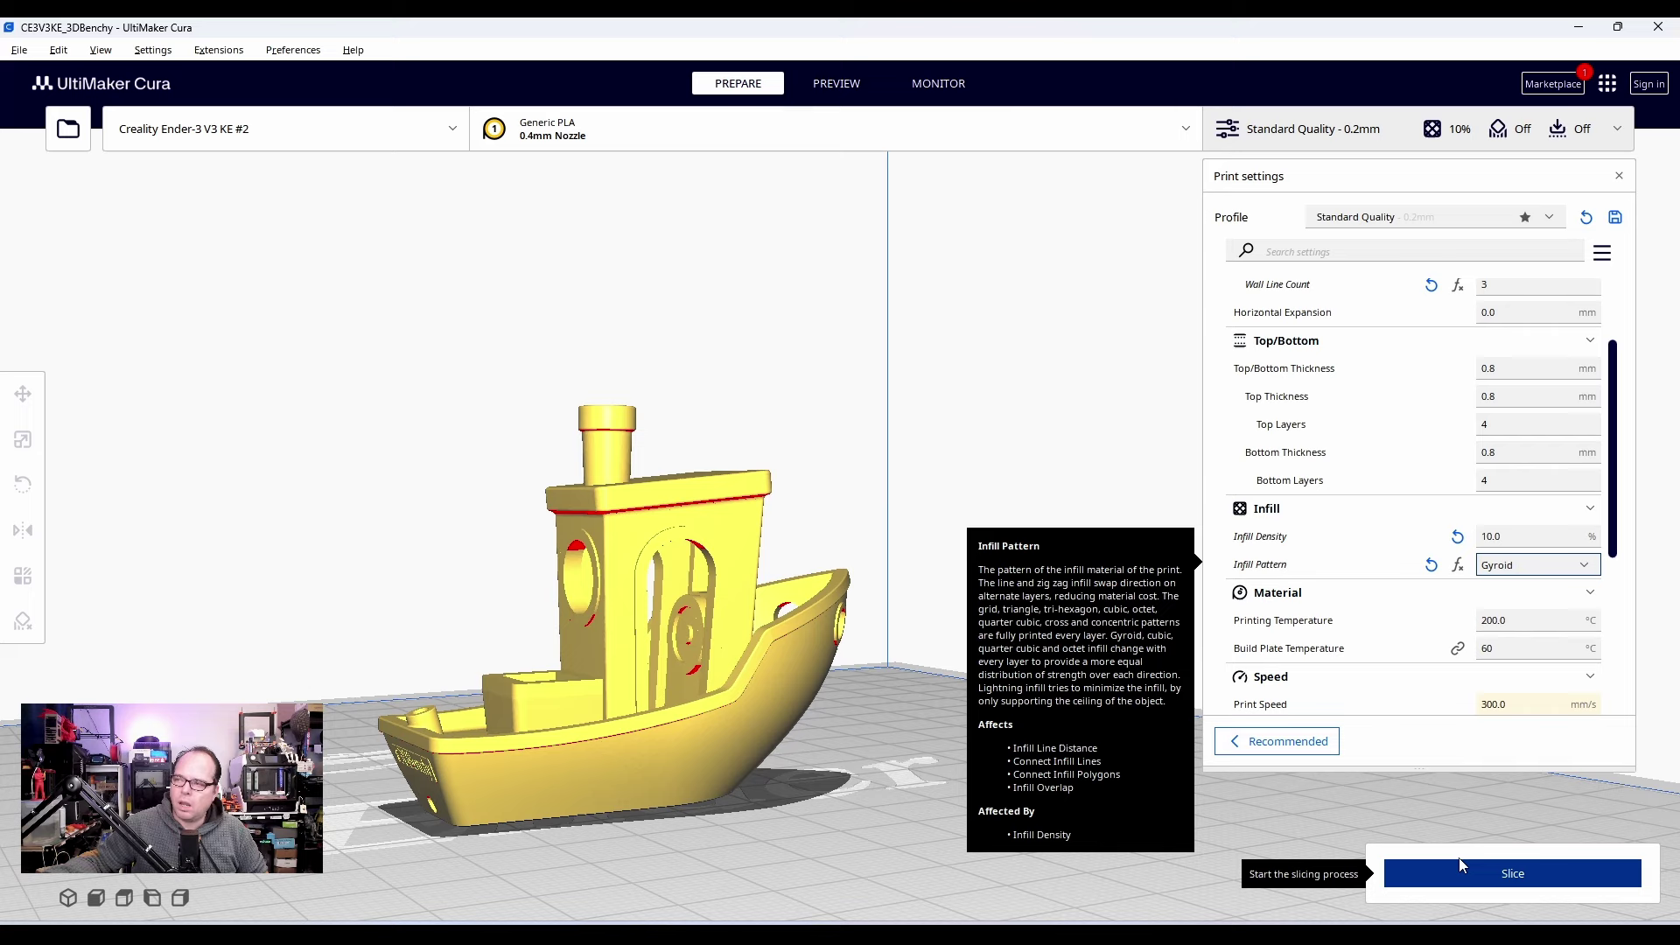
Raise the Material Printing Temperature from 200 °C to 210 °C
{"action": "scroll", "coordinate": [1243, 455], "scroll_direction": "down", "scroll_amount": 4}
{"action": "mouse_move", "coordinate": [1244, 455]}
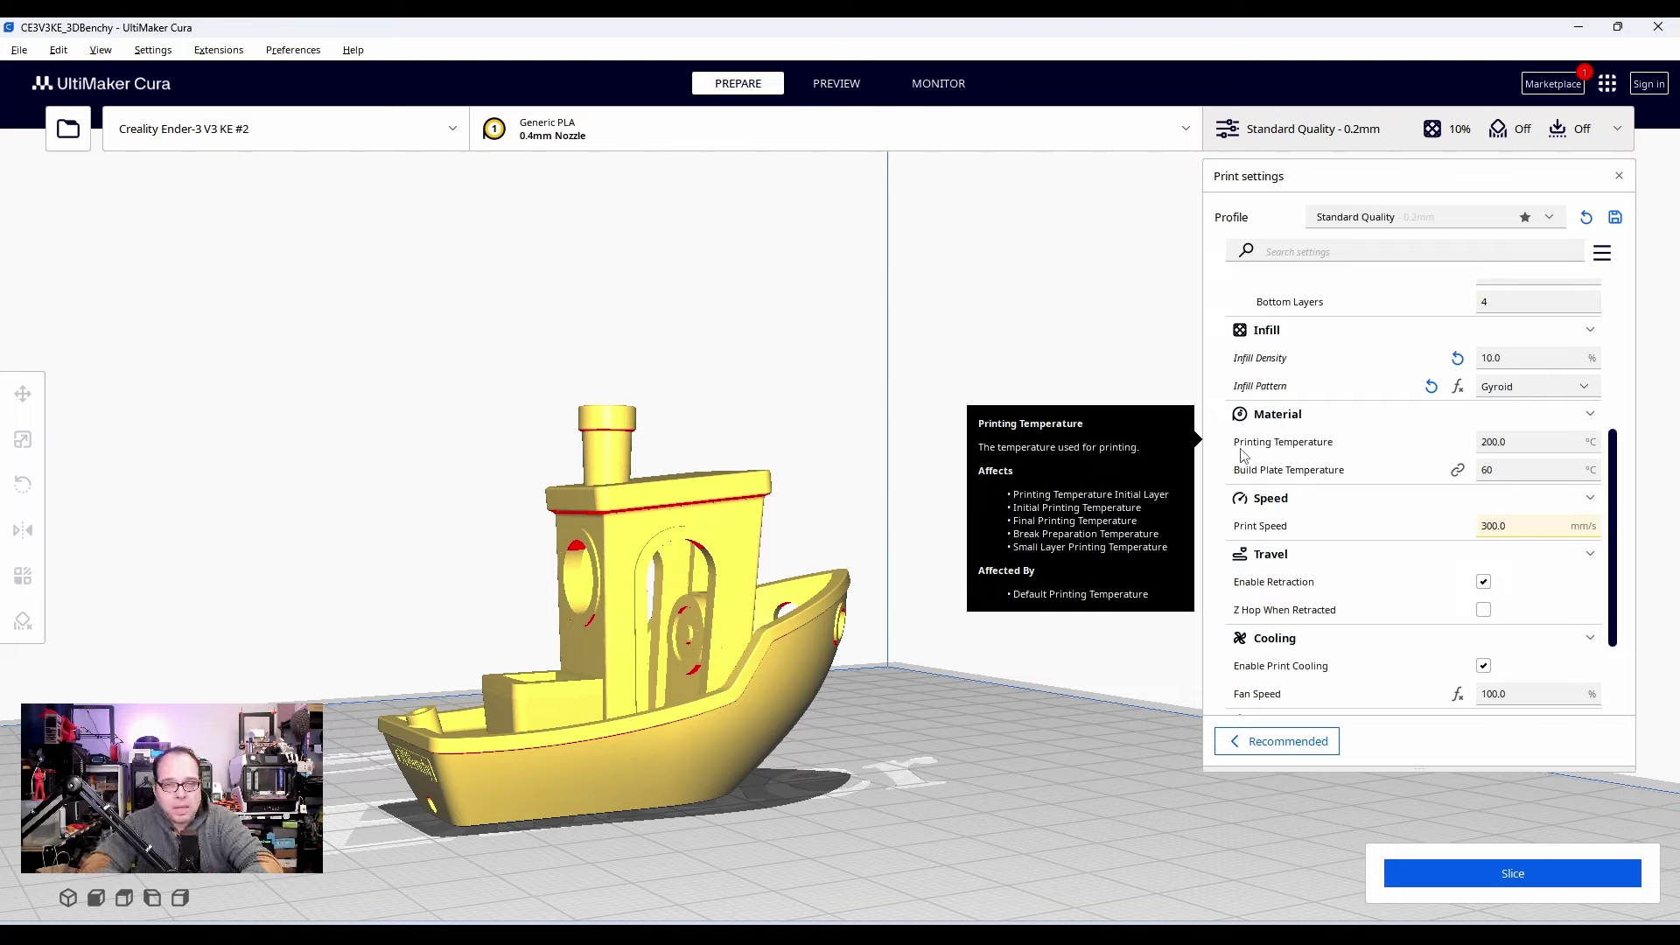
{"action": "left_click", "coordinate": [1518, 442]}
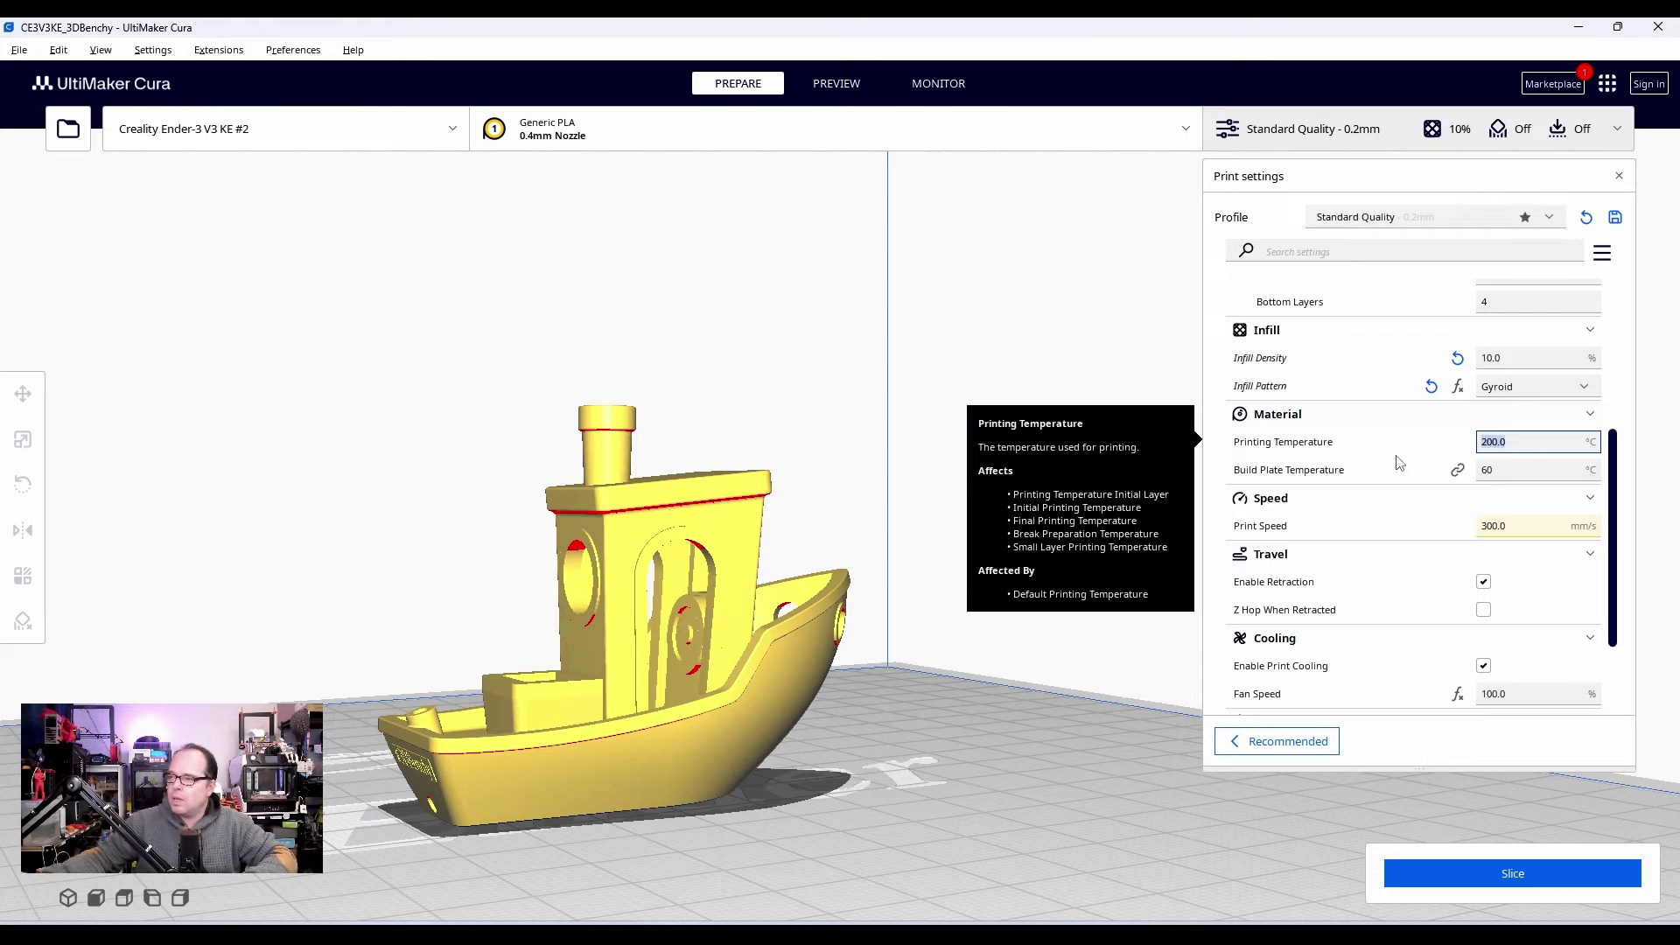
{"action": "type", "text": "210"}
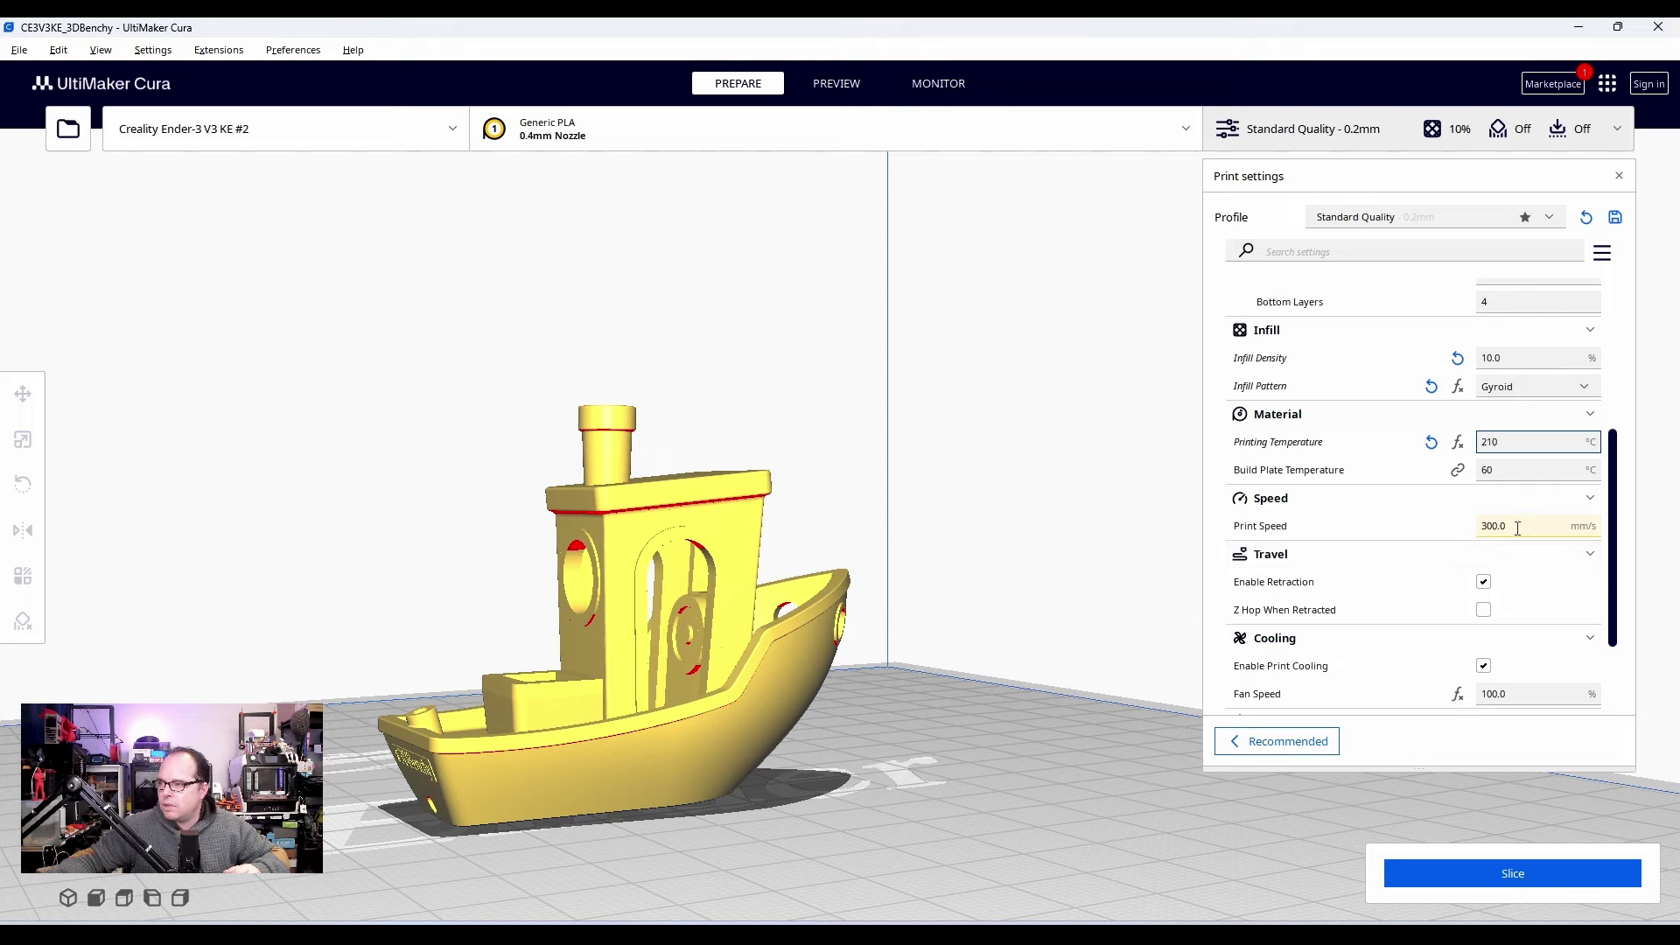
Switch settings visibility to Expert and review the Speed, Travel, Cooling and Support settings
{"action": "left_click", "coordinate": [1602, 253]}
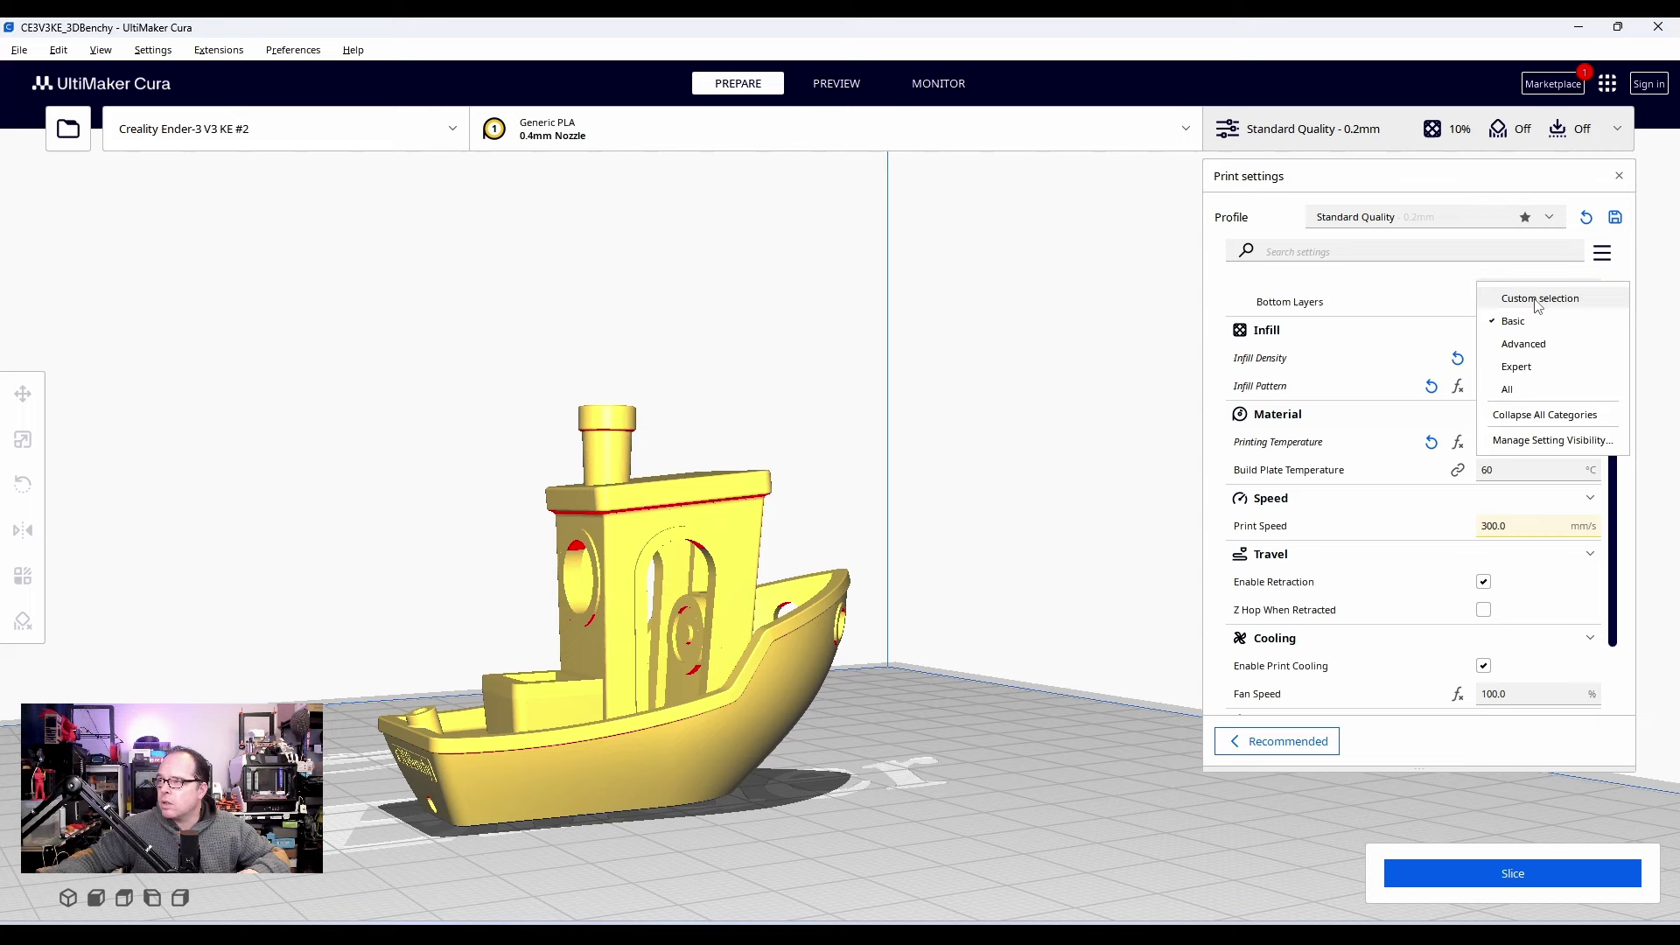
{"action": "left_click", "coordinate": [1525, 378]}
{"action": "scroll", "coordinate": [1426, 487], "scroll_direction": "up", "scroll_amount": 5}
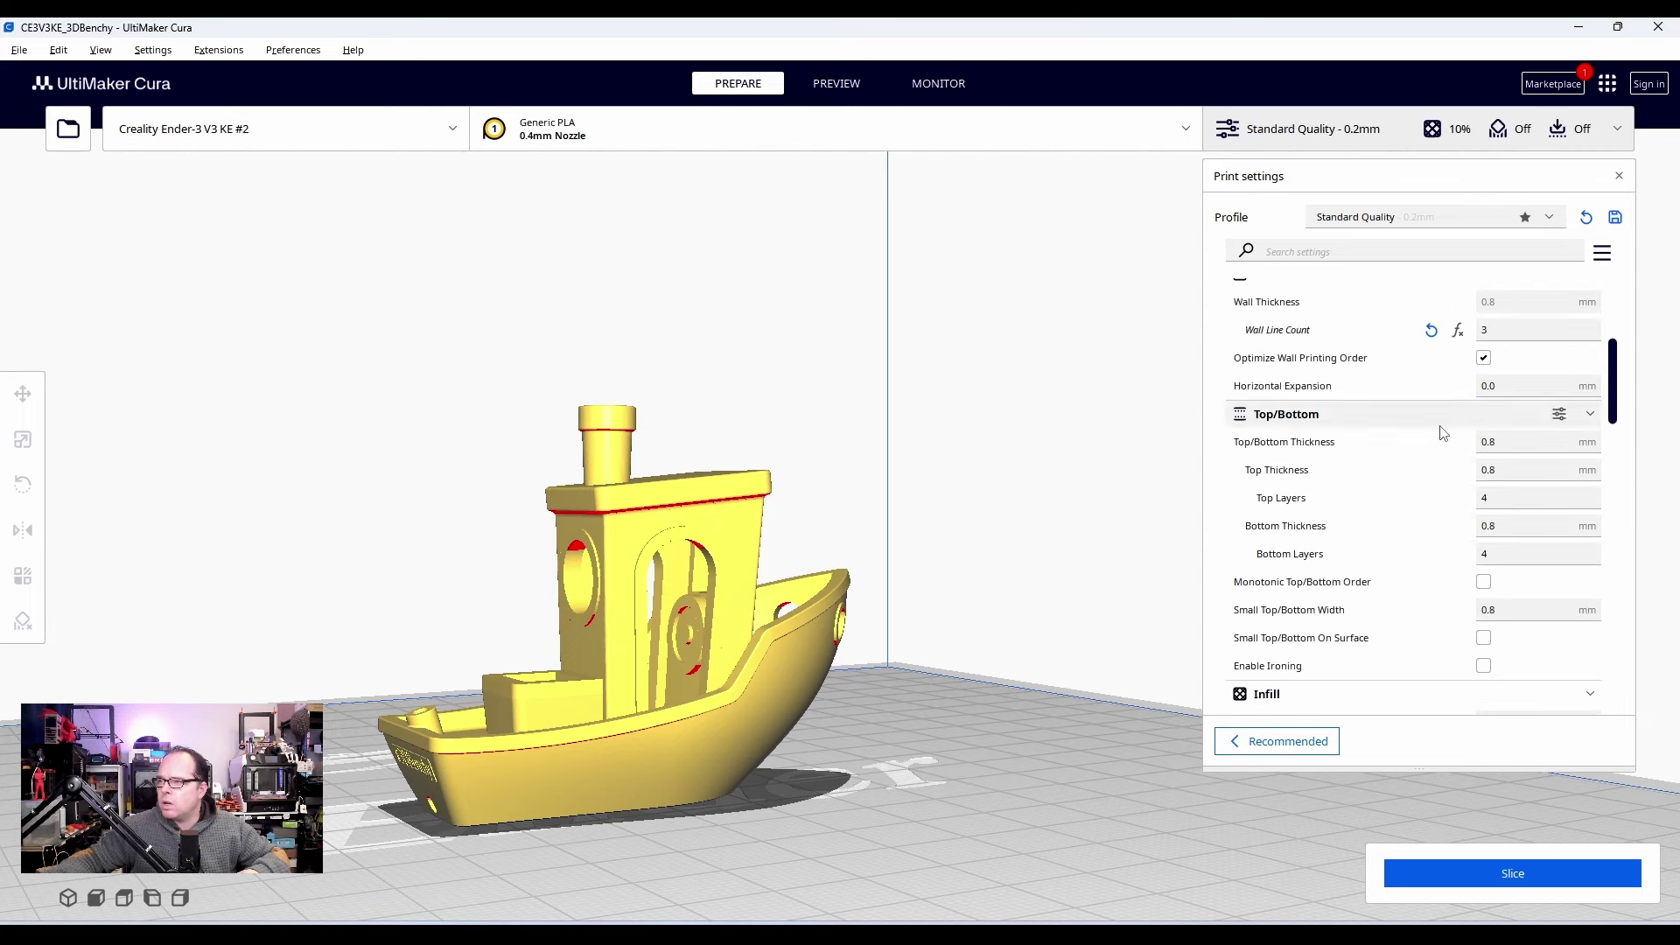
{"action": "scroll", "coordinate": [1435, 438], "scroll_direction": "down", "scroll_amount": 9}
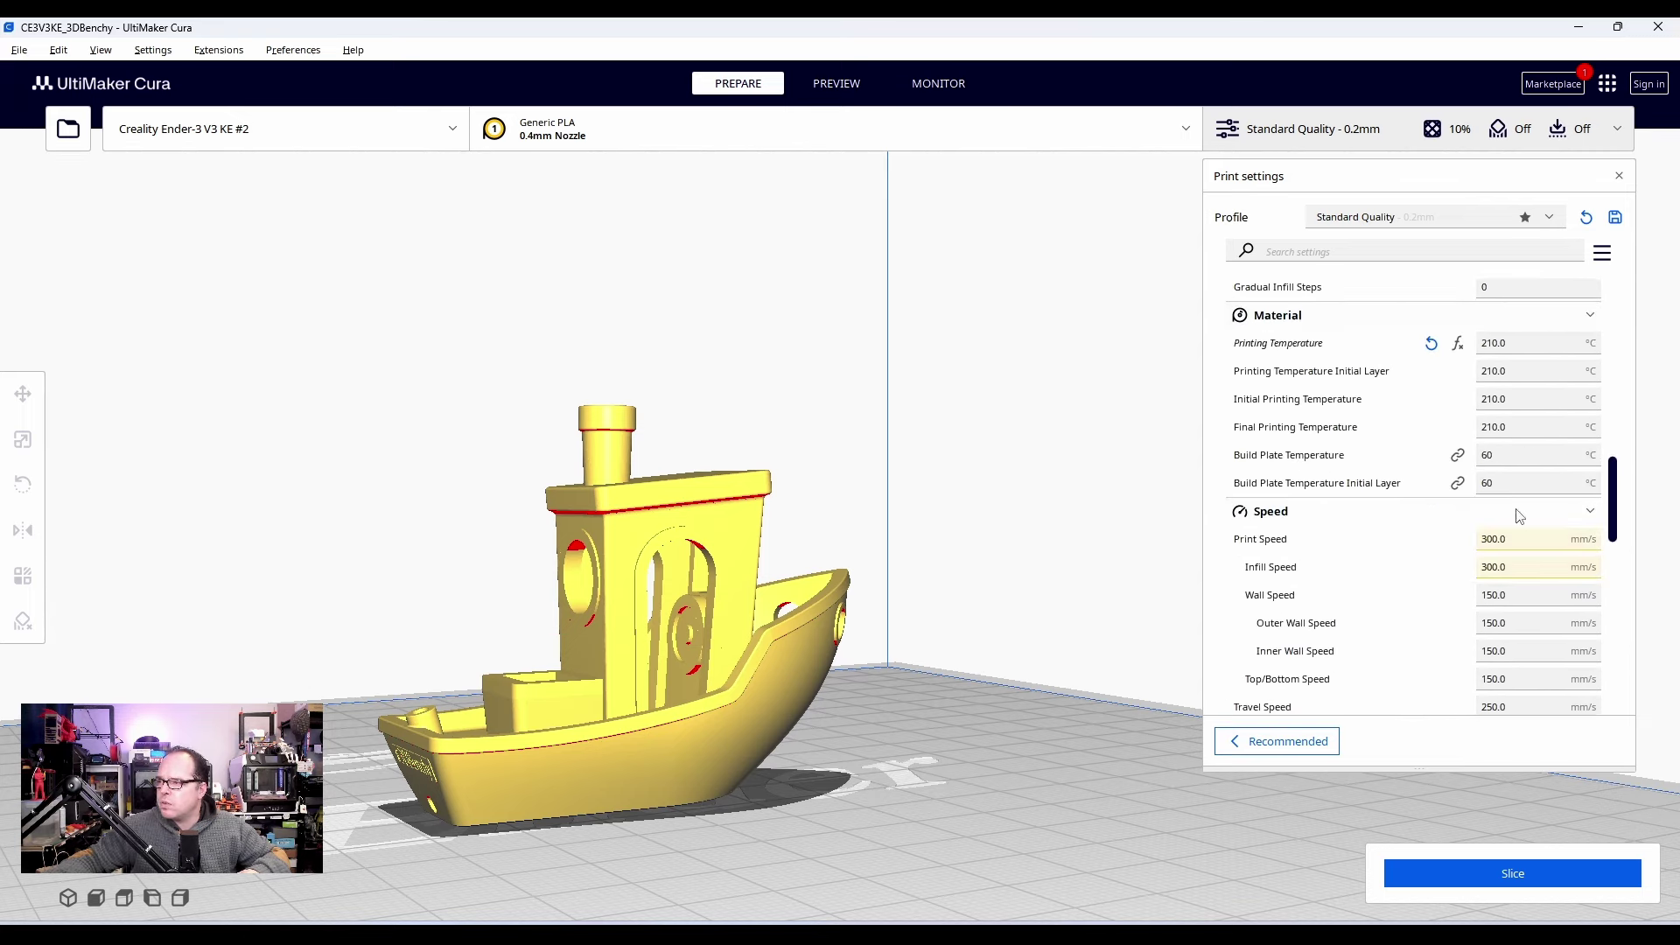
{"action": "scroll", "coordinate": [1518, 483], "scroll_direction": "down", "scroll_amount": 3}
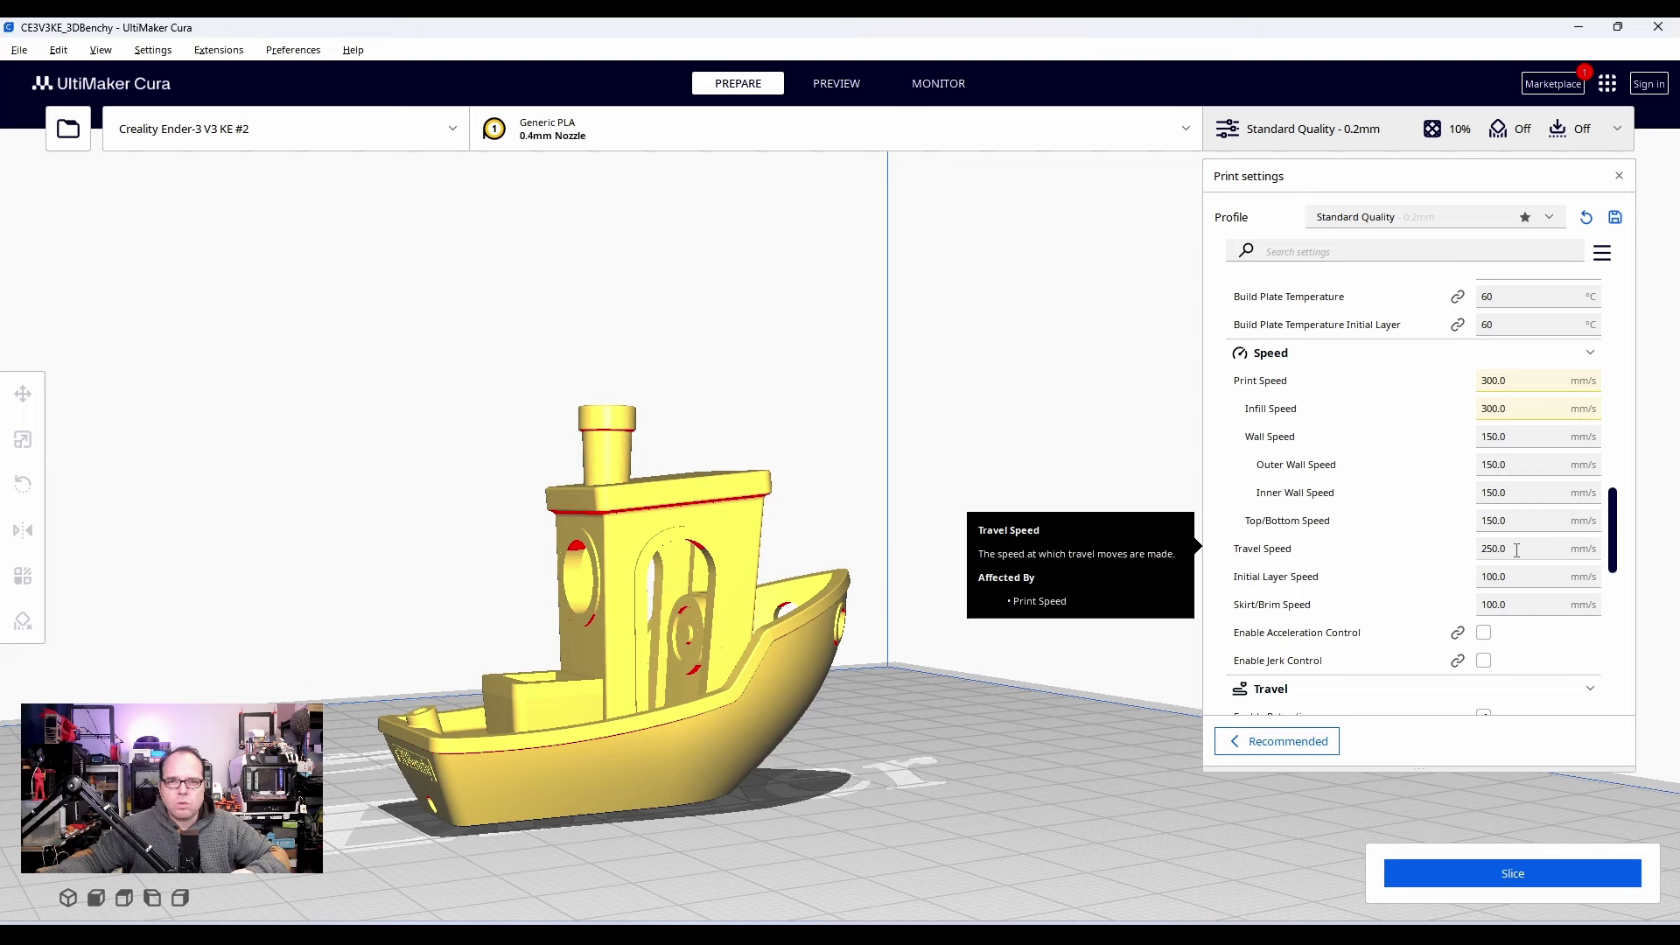
{"action": "scroll", "coordinate": [1529, 574], "scroll_direction": "down", "scroll_amount": 5}
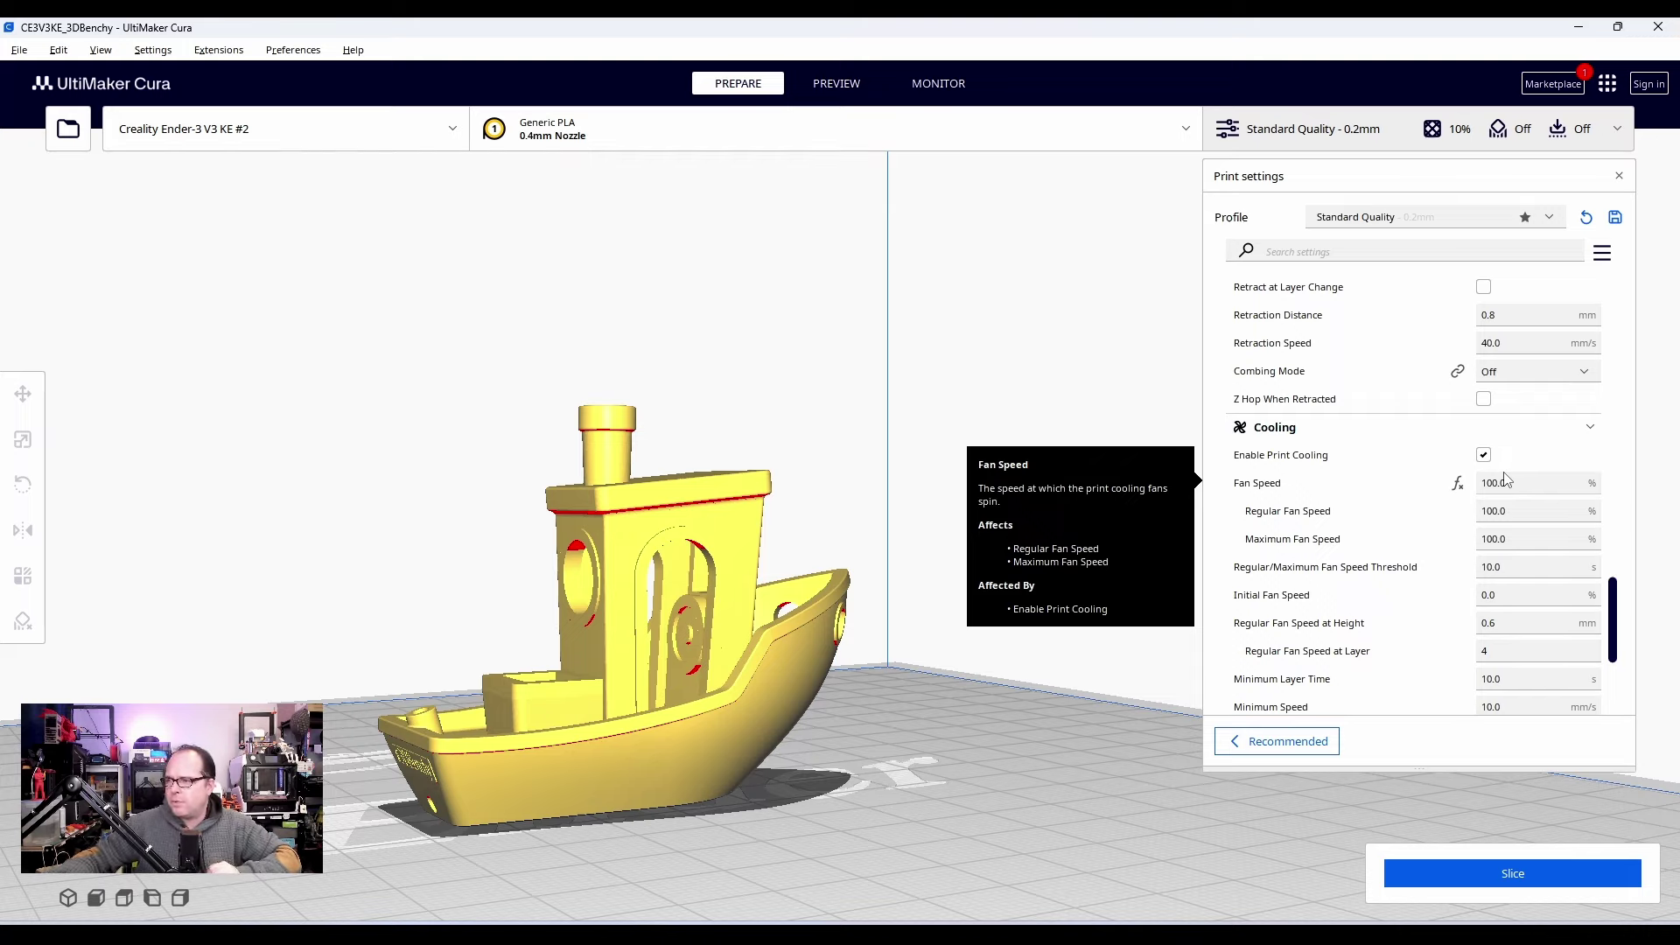
{"action": "scroll", "coordinate": [1505, 480], "scroll_direction": "down", "scroll_amount": 5}
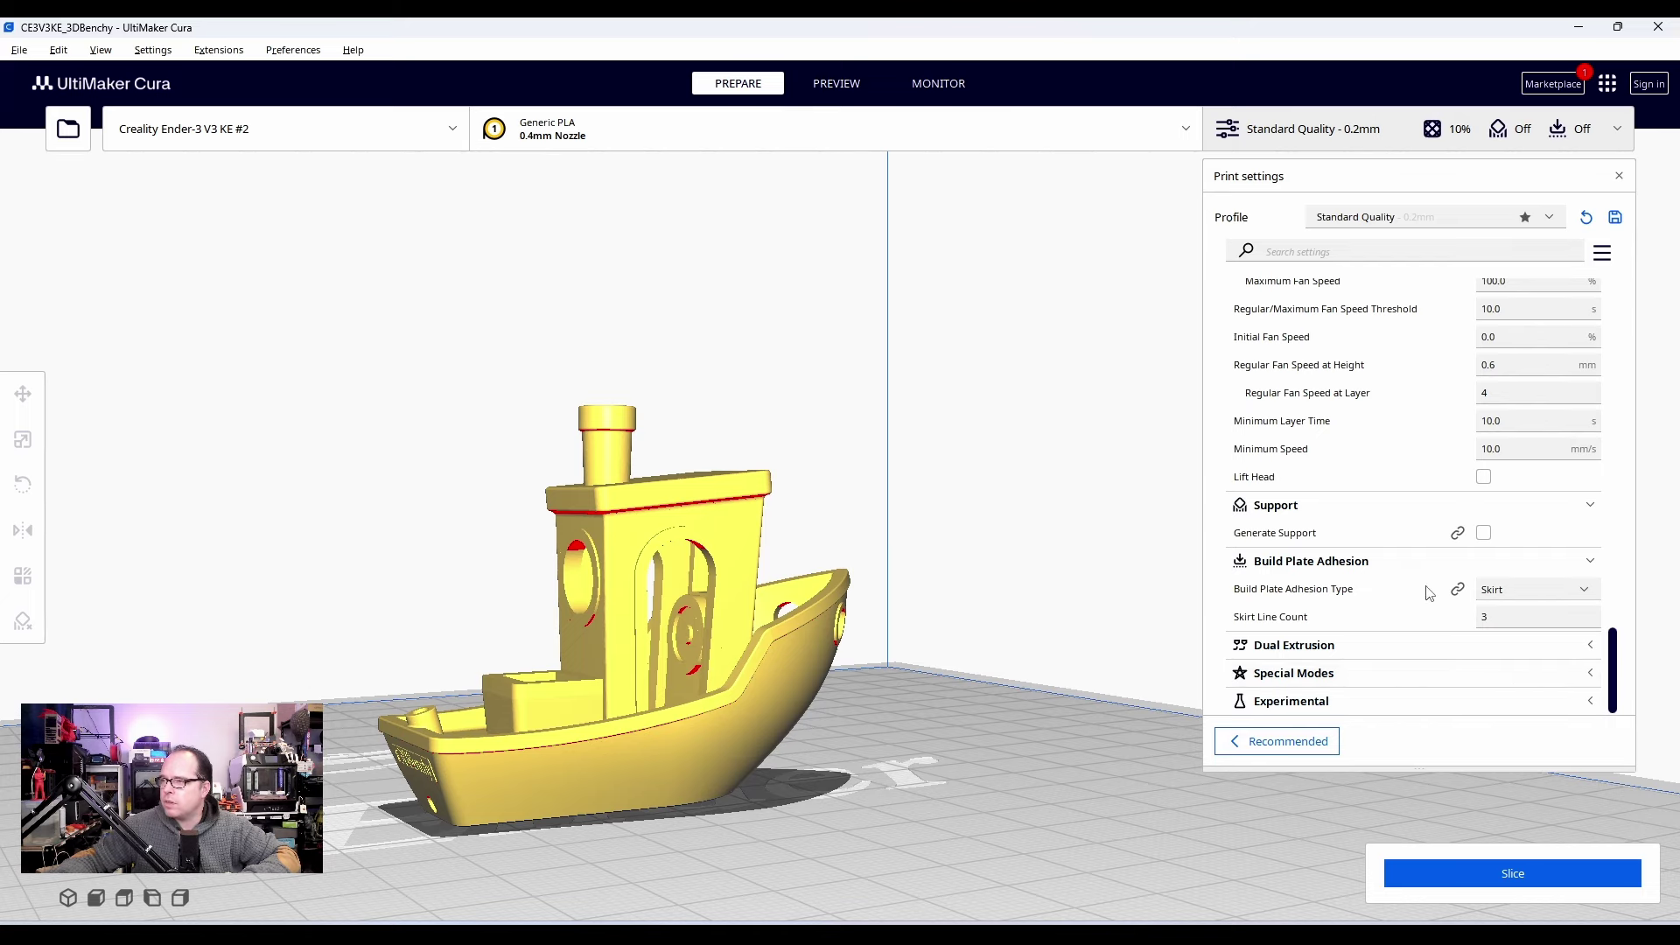
Clear the settings search and slice the Benchy, estimating 1 h 20 min and 12 g
{"action": "type", "text": "Seam"}
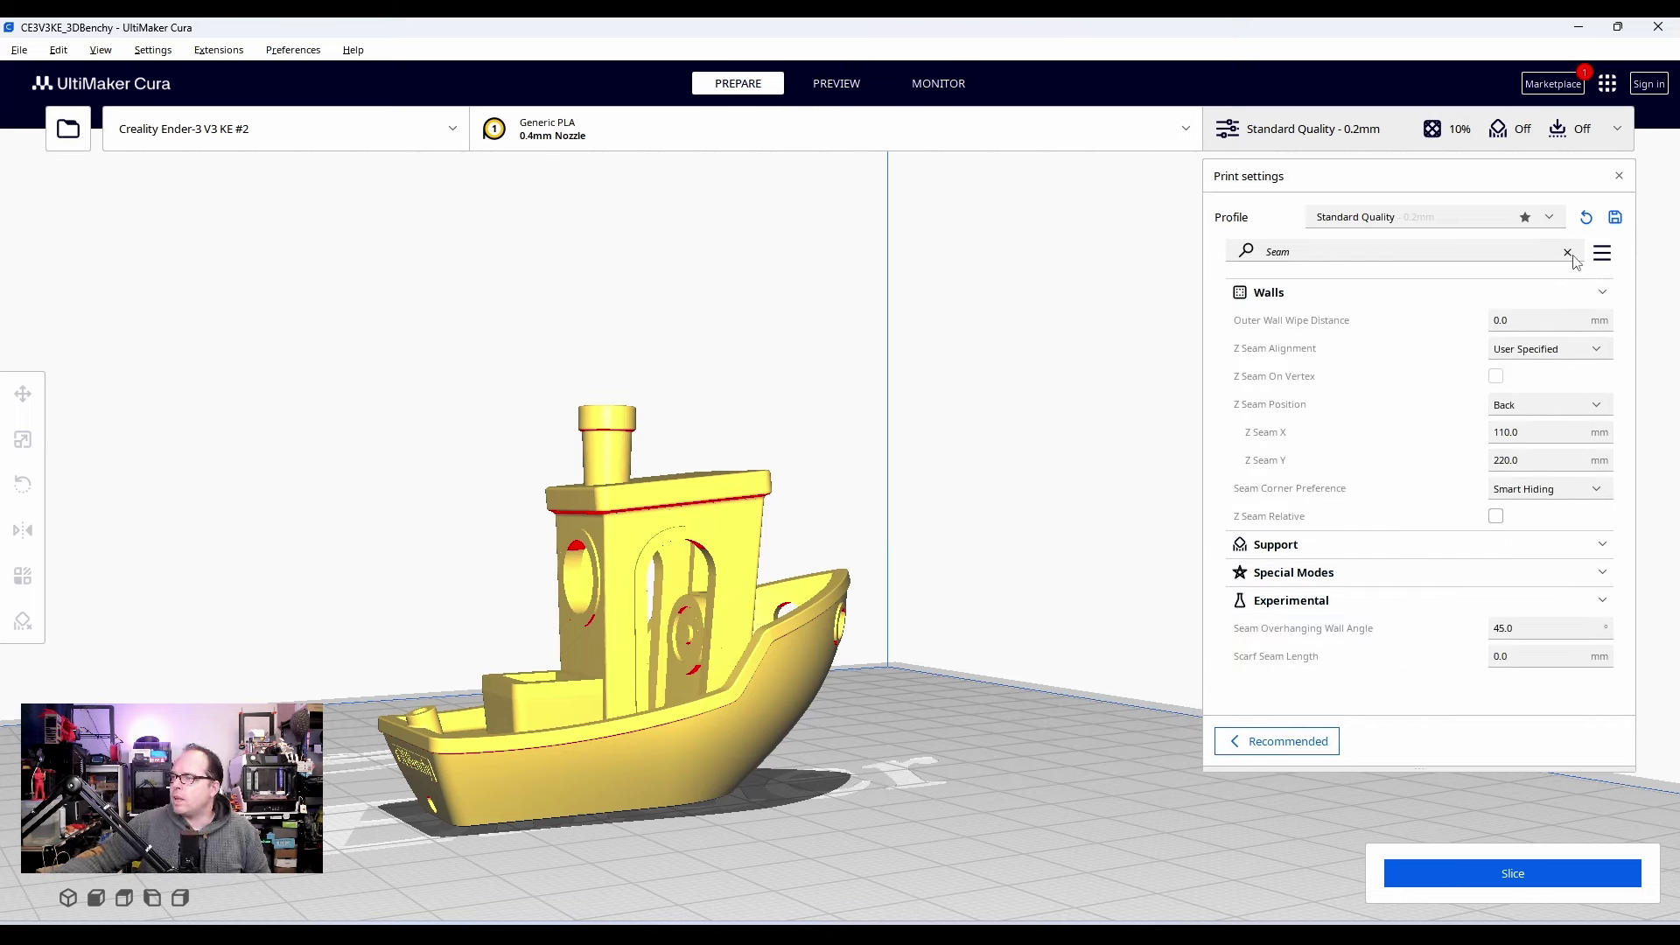
{"action": "left_click", "coordinate": [1568, 253]}
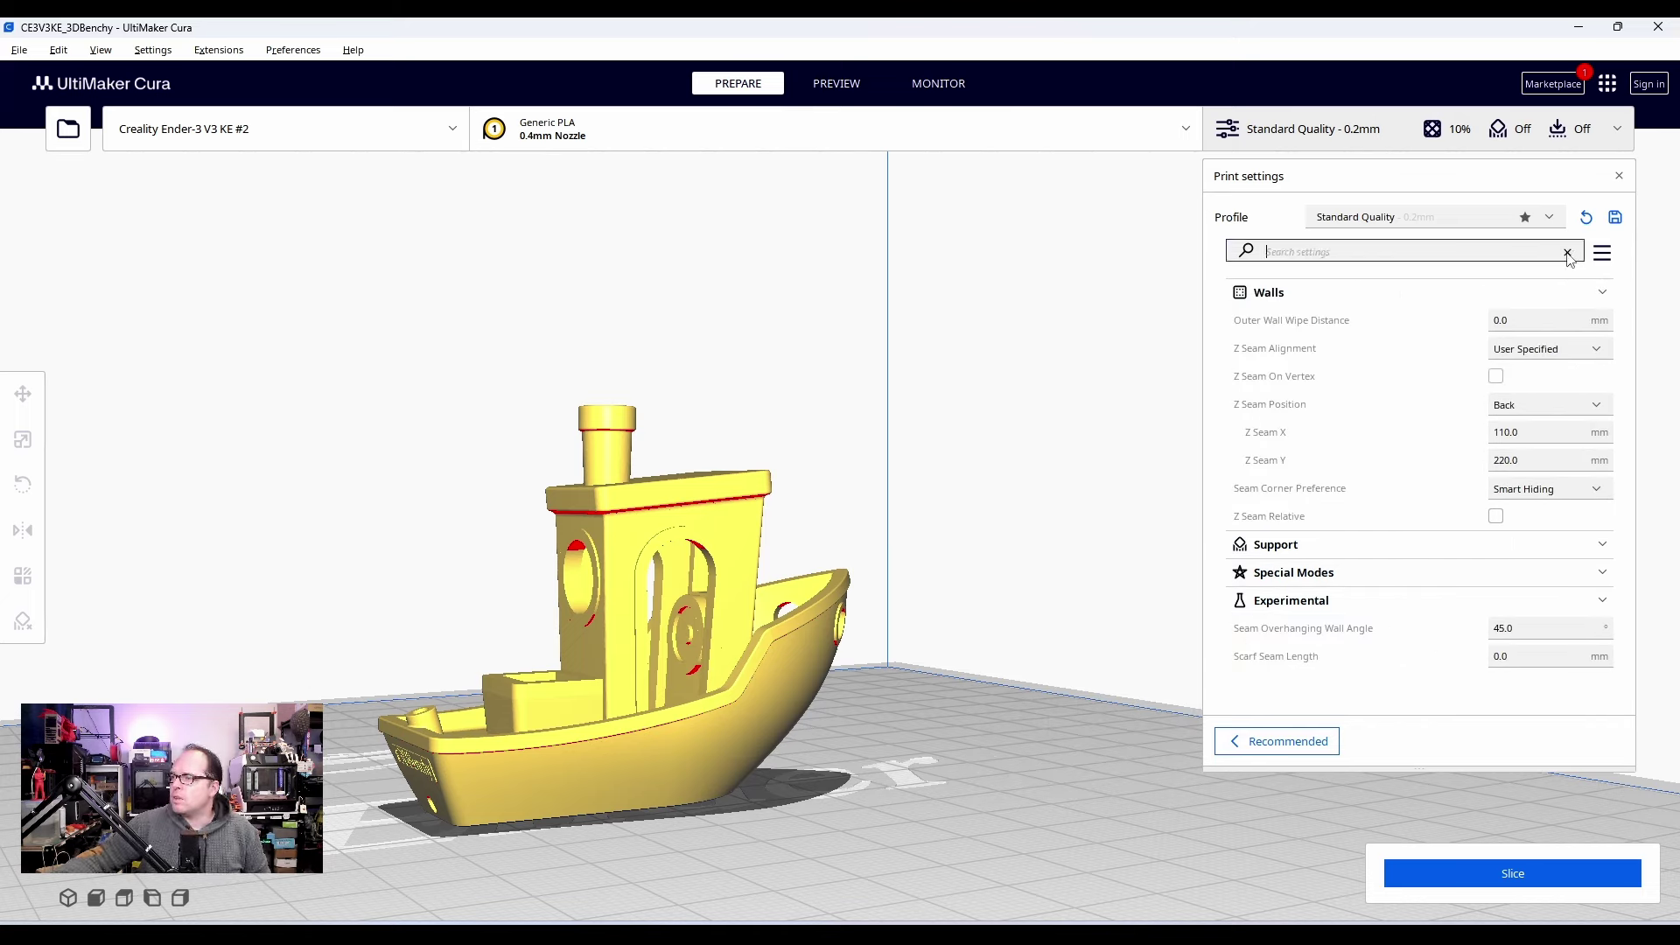
{"action": "left_click", "coordinate": [1517, 888]}
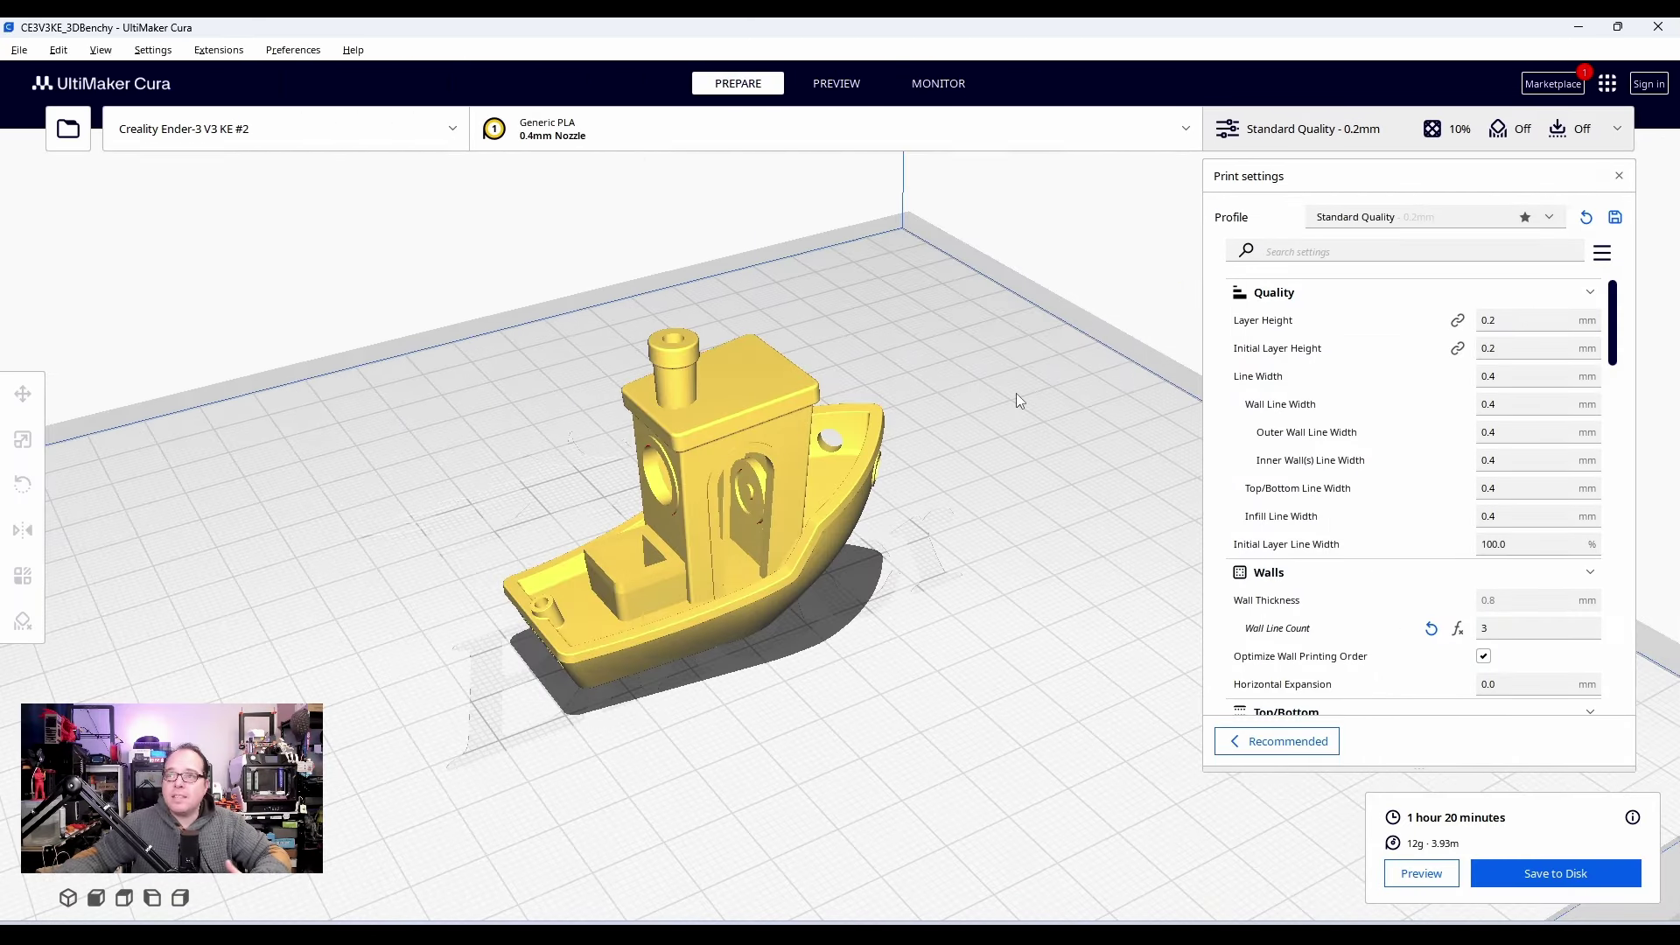
Inspect the sliced layers in Preview, then bring up the Save to Disk dialog
{"action": "left_click", "coordinate": [845, 85]}
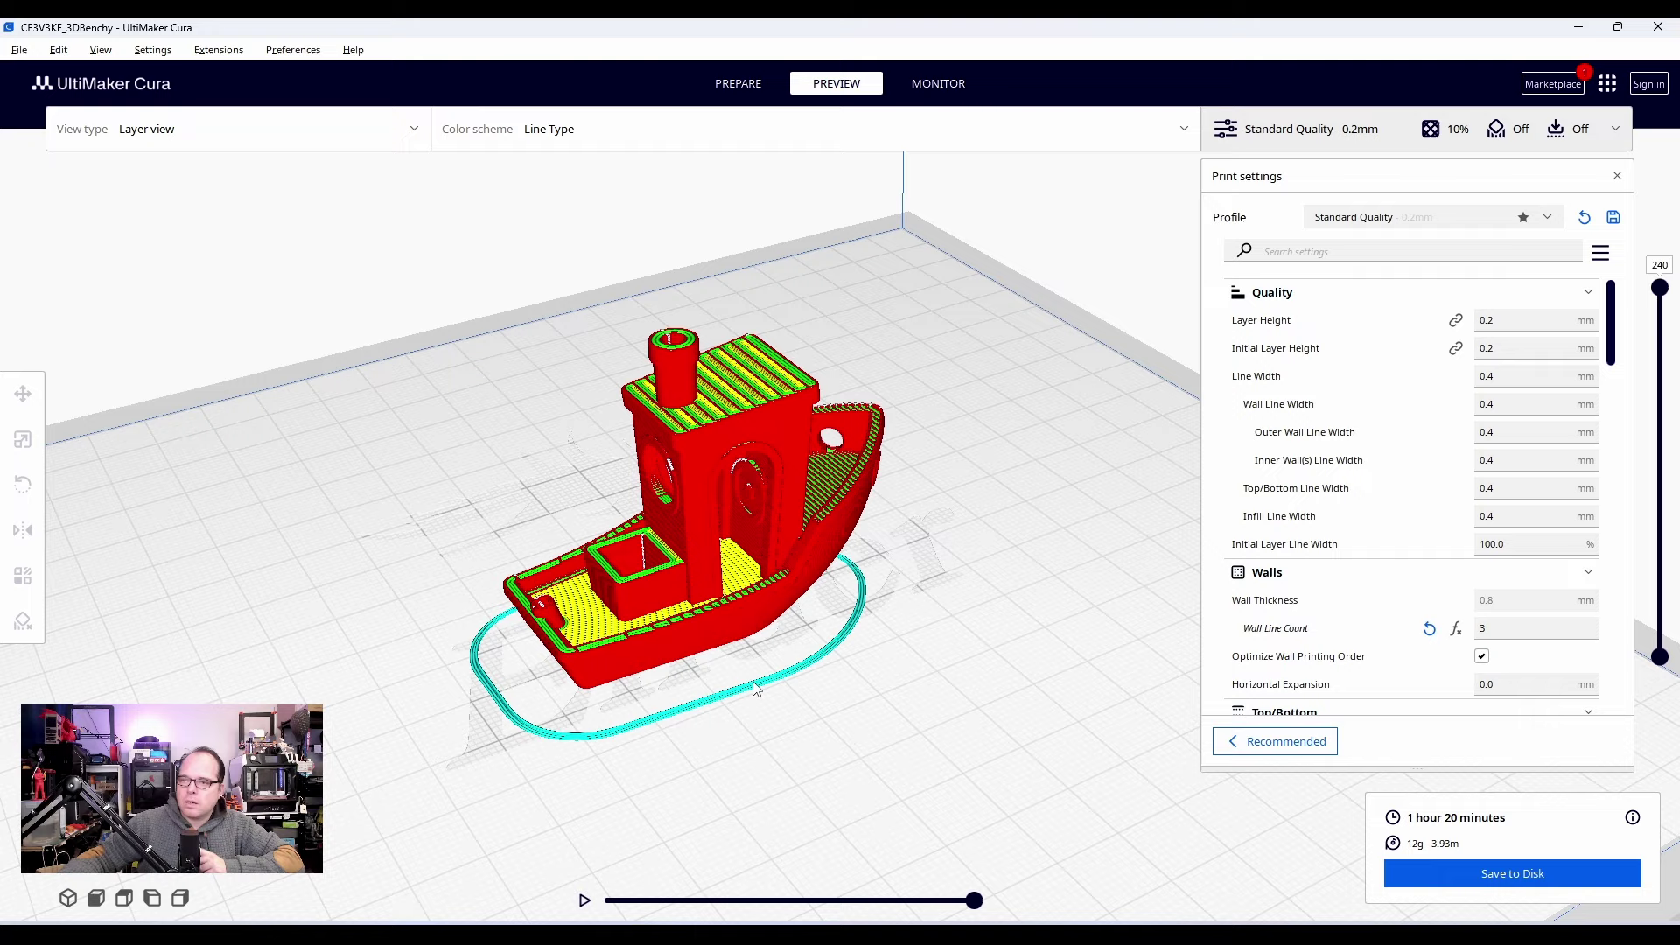
{"action": "scroll", "coordinate": [766, 681], "scroll_direction": "up", "scroll_amount": 5}
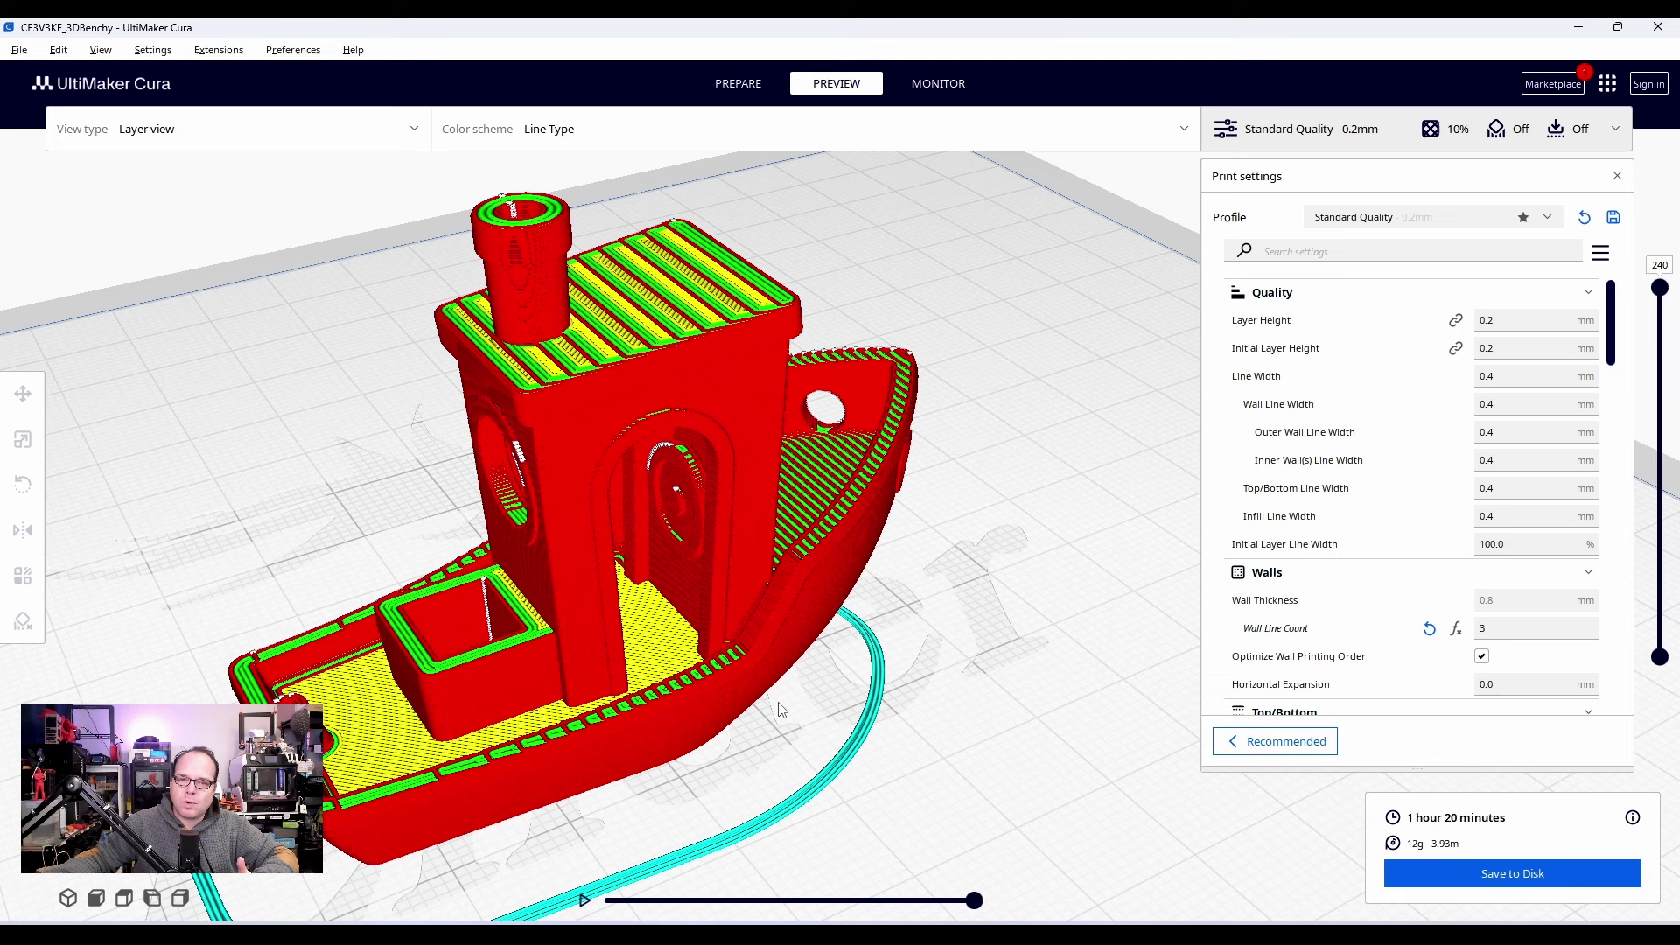
{"action": "left_click", "coordinate": [1507, 875]}
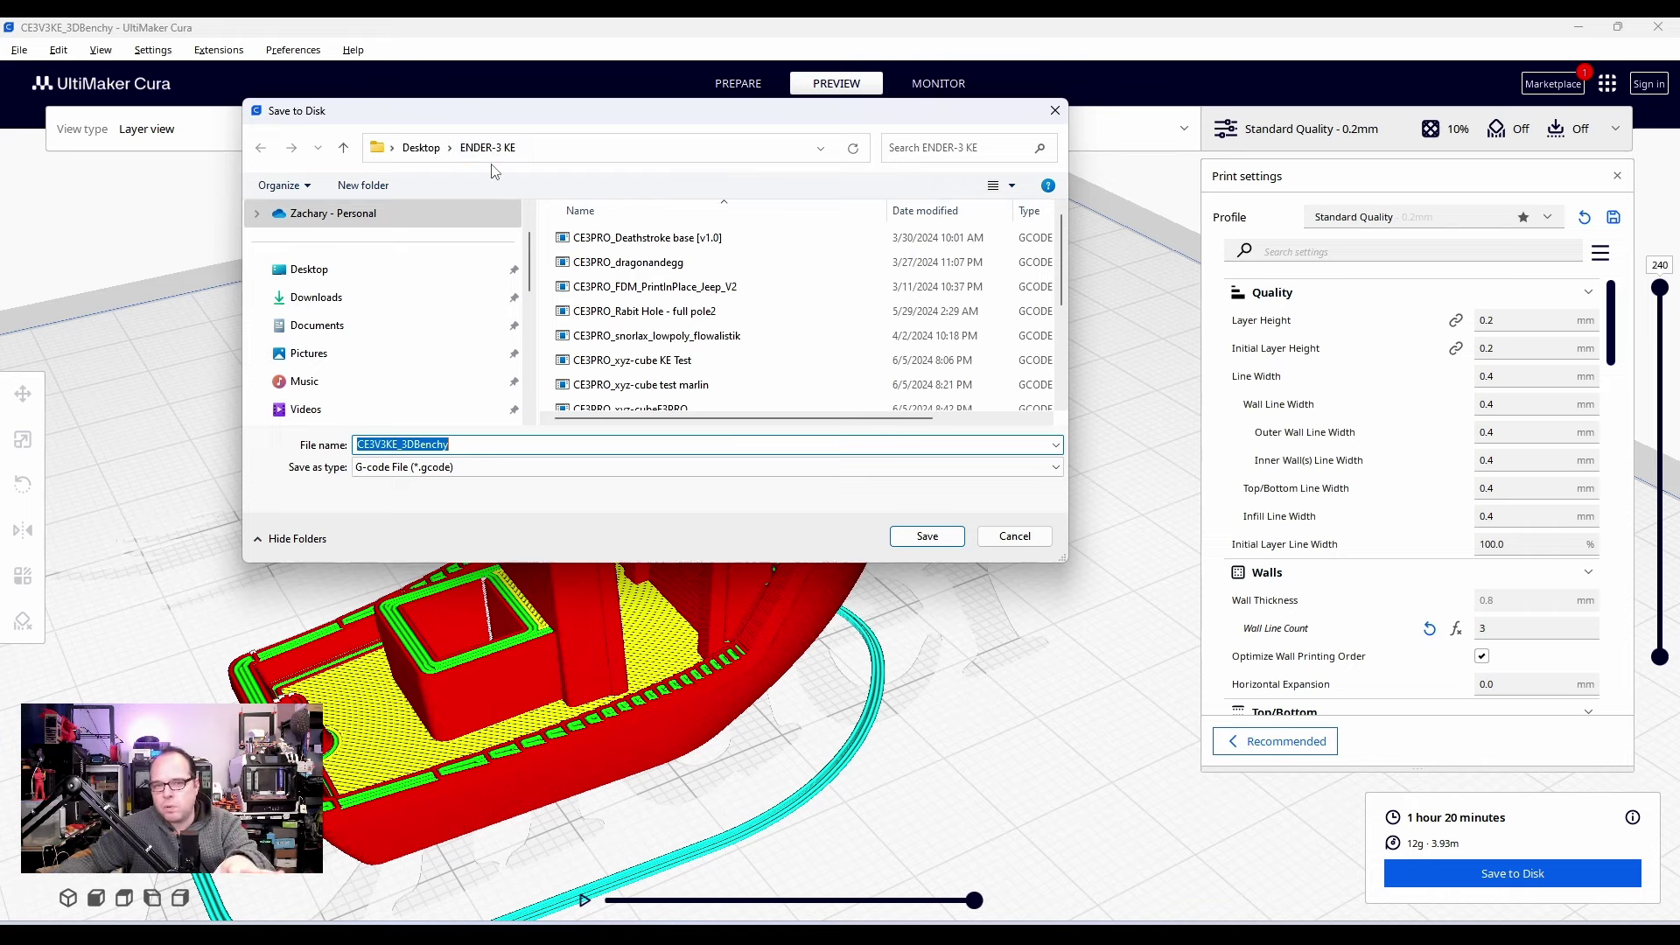
Save the G-code as CE3V3KE_3DBenchy2 in the ENDER-3 KE folder
{"action": "key", "text": "End"}
{"action": "type", "text": "2"}
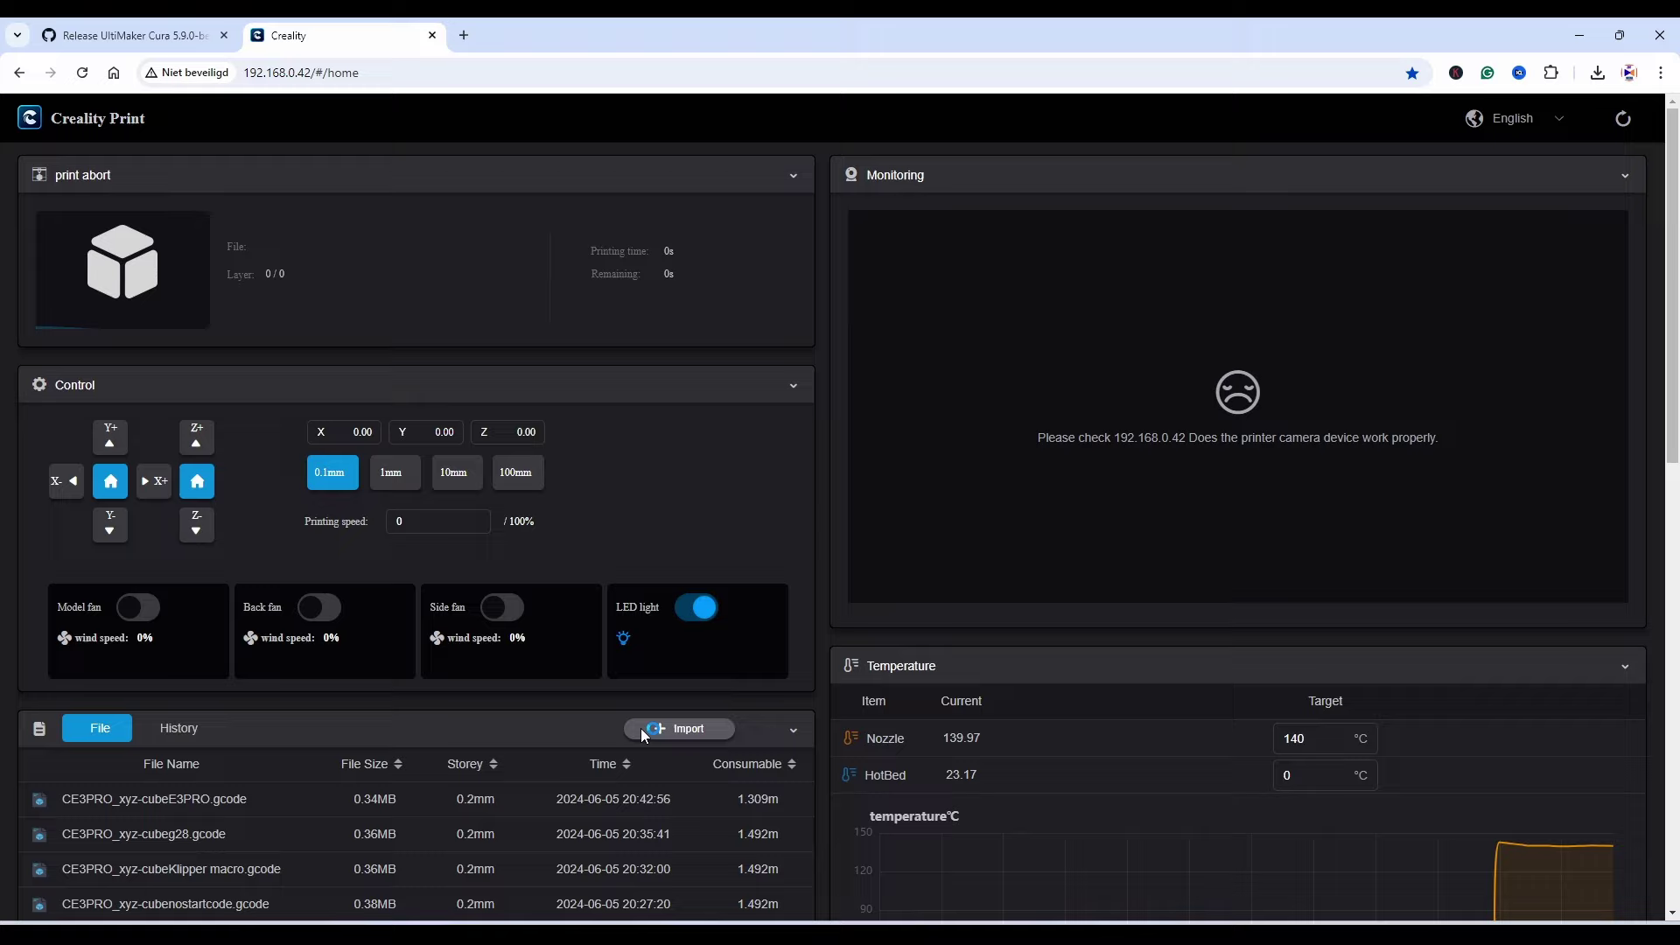
Import CE3V3KE_3DBenchy2.gcode to the printer and open that file's options
{"action": "left_click", "coordinate": [653, 728]}
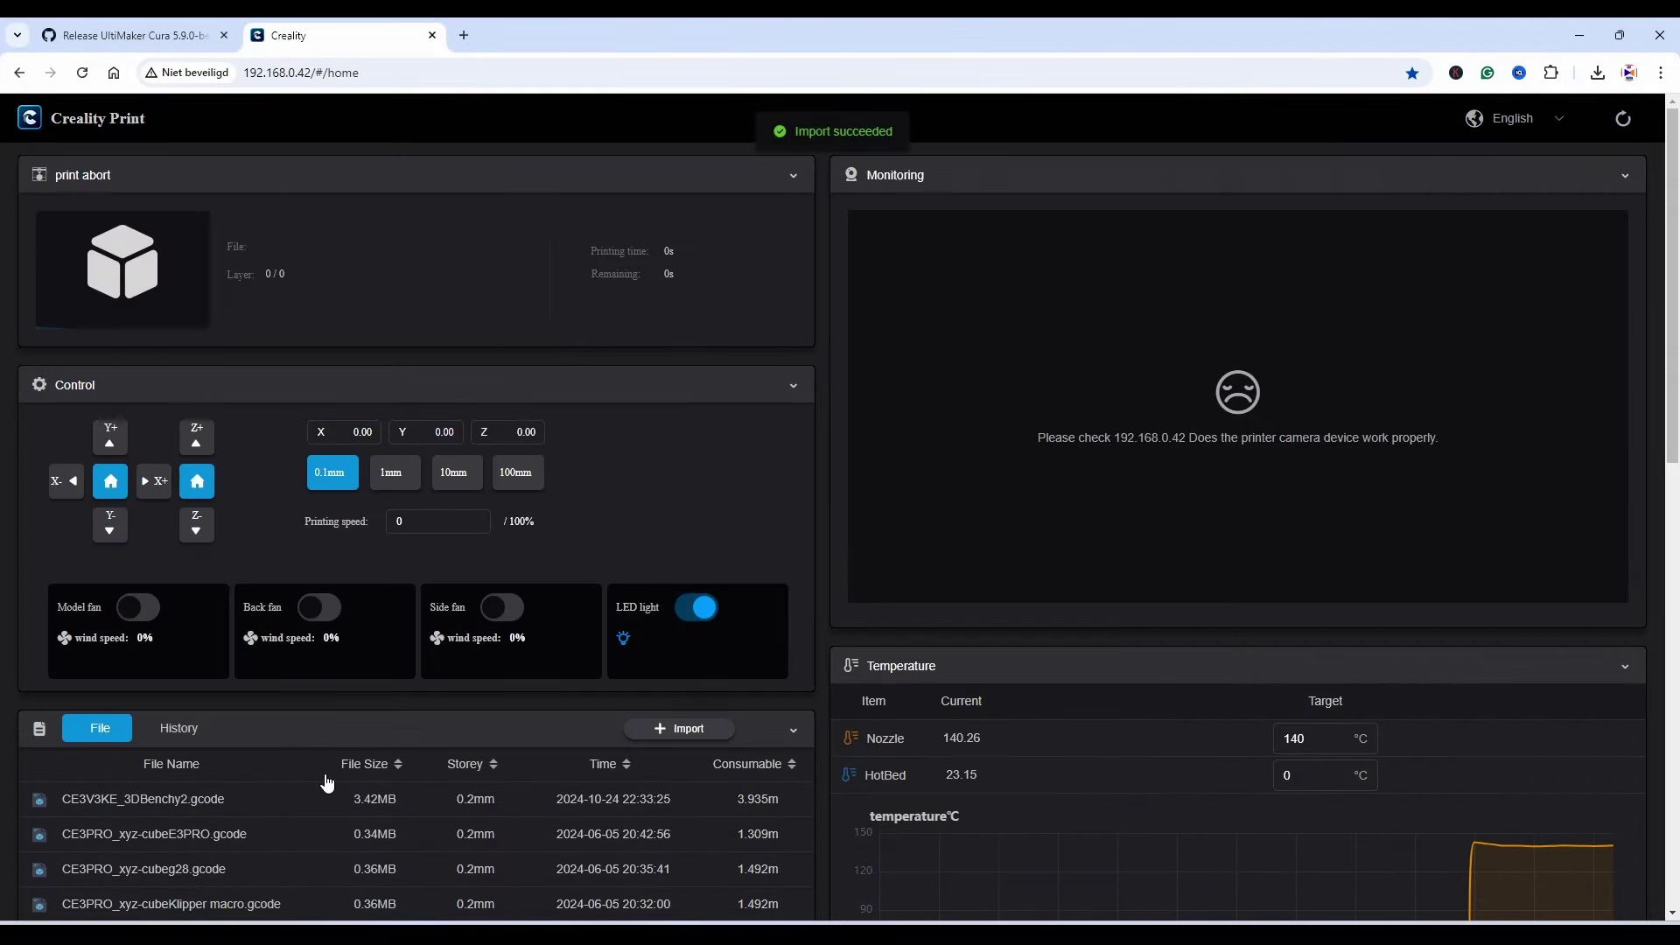
{"action": "left_click", "coordinate": [187, 803]}
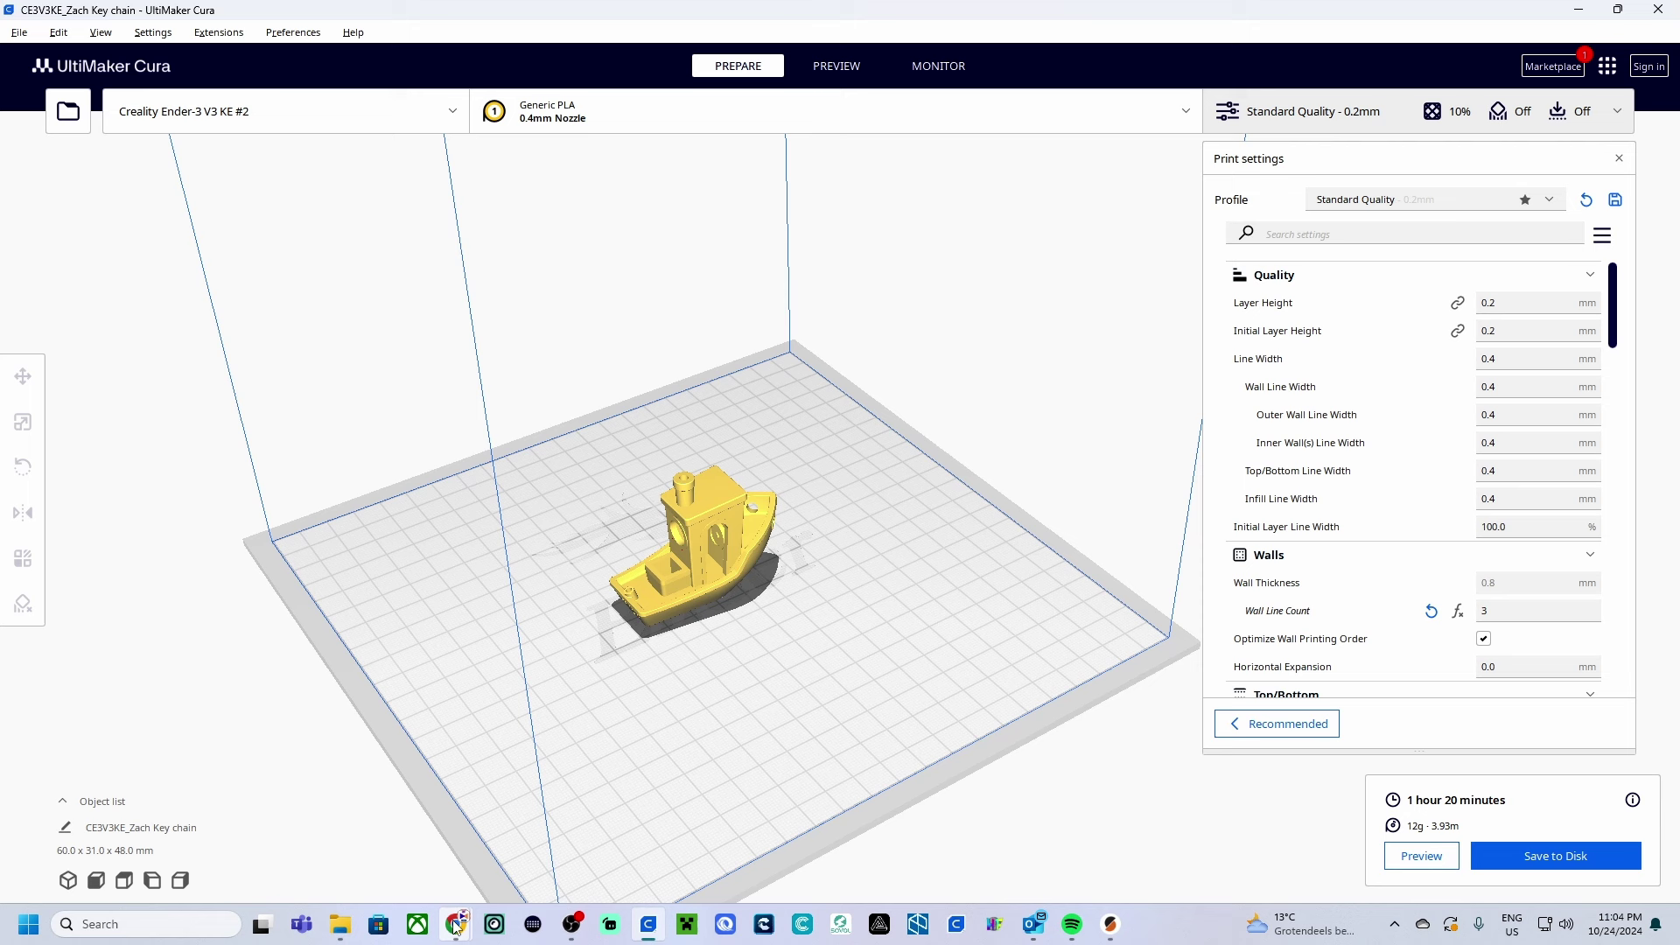
Return to the Creality Print window to check the Benchy's print progress
{"action": "mouse_move", "coordinate": [456, 924]}
{"action": "left_click", "coordinate": [537, 845]}
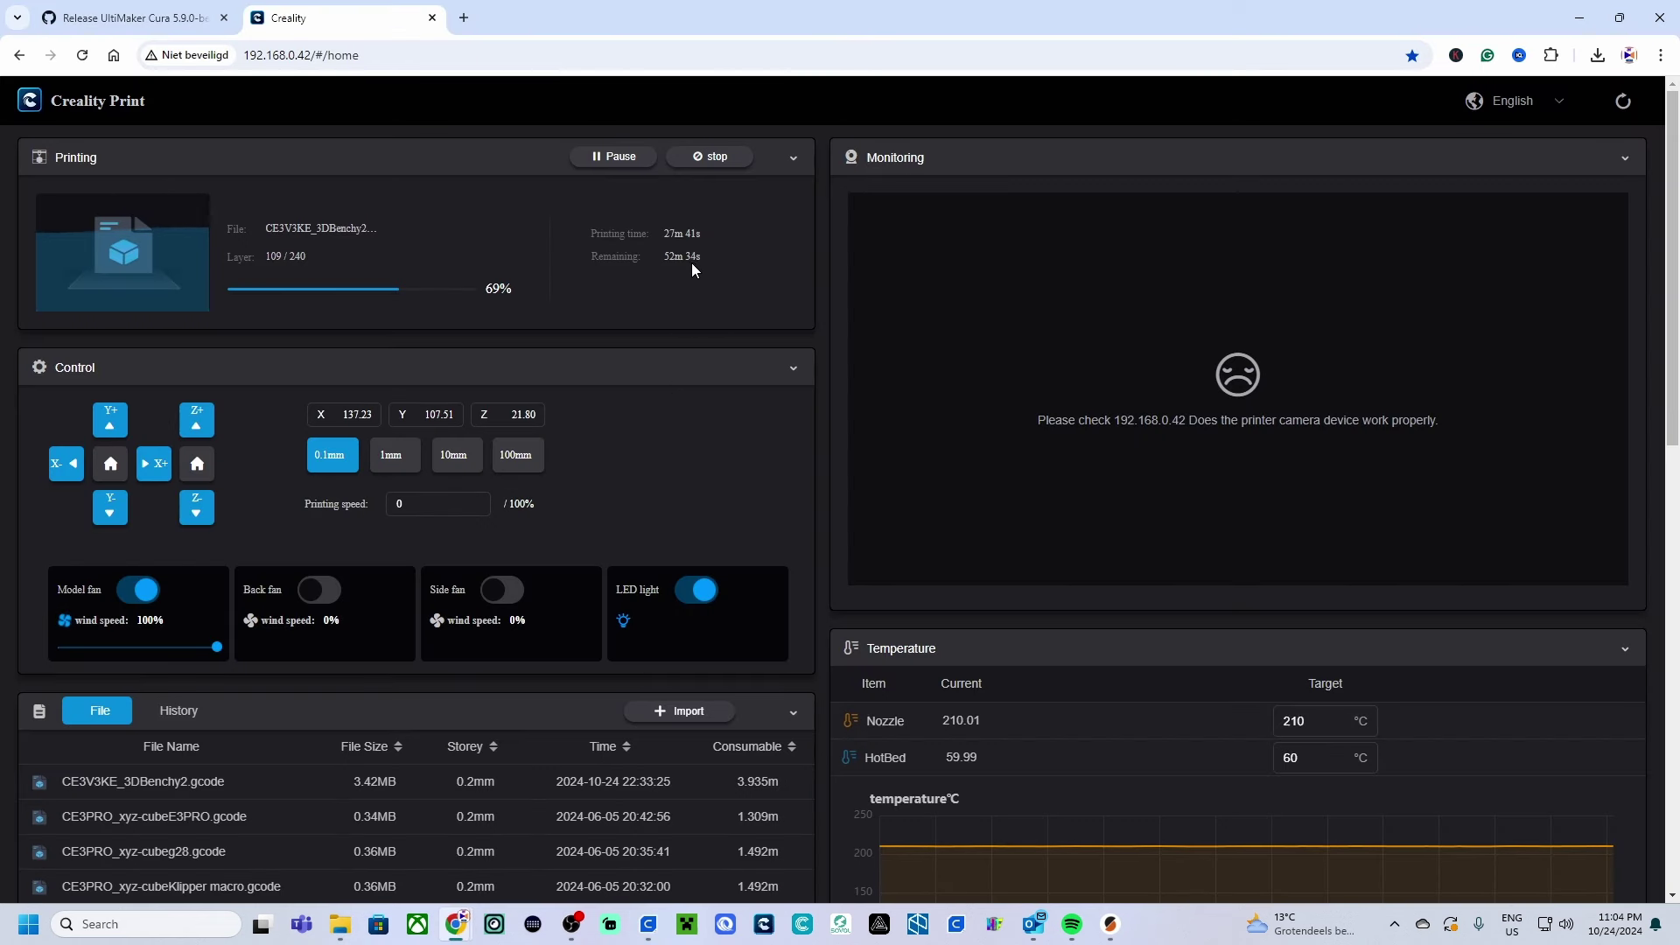